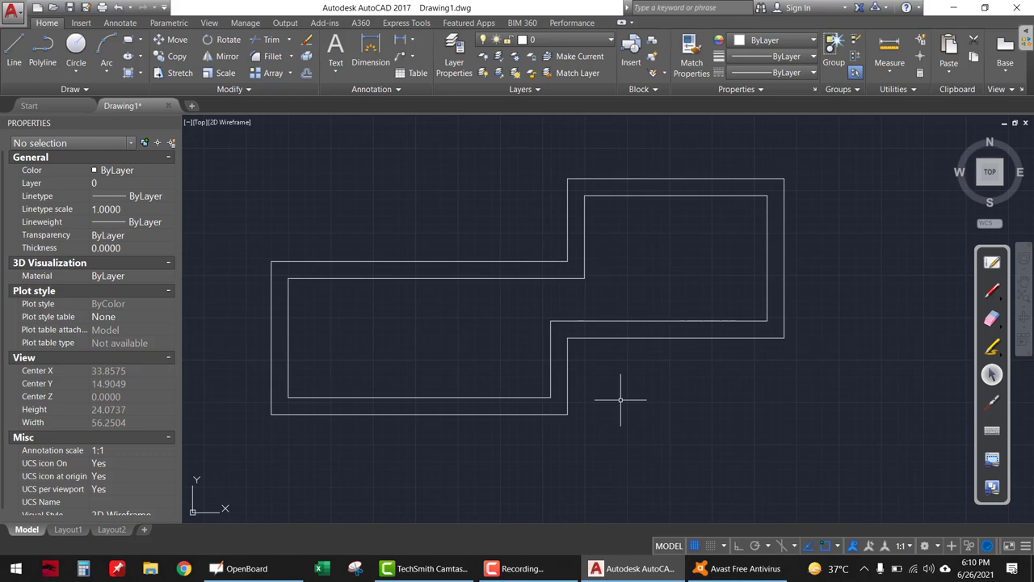
Mark up the drawing with red ink, then erase all the ink annotations
{"action": "left_click", "coordinate": [509, 568]}
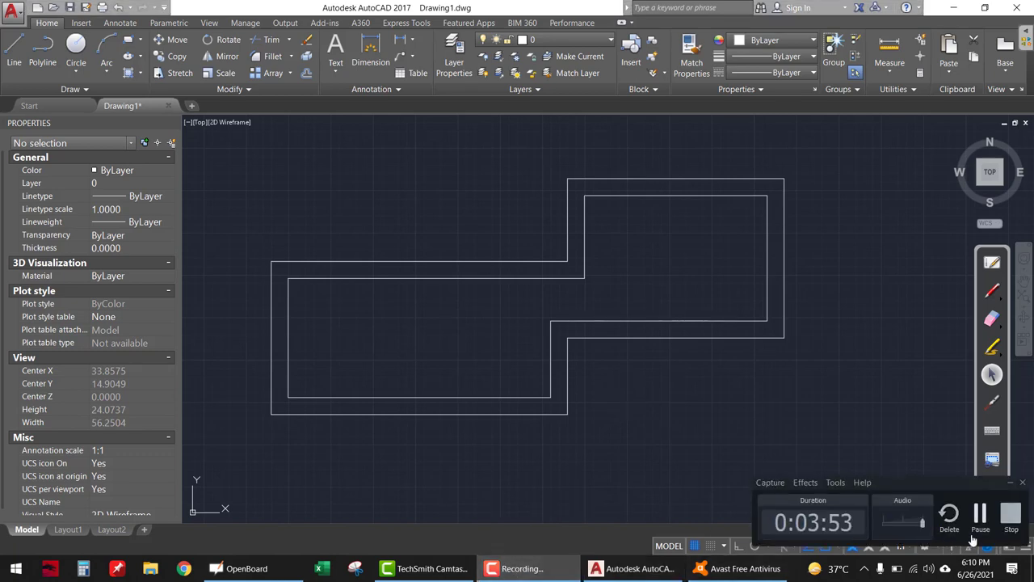
{"action": "left_click", "coordinate": [860, 419]}
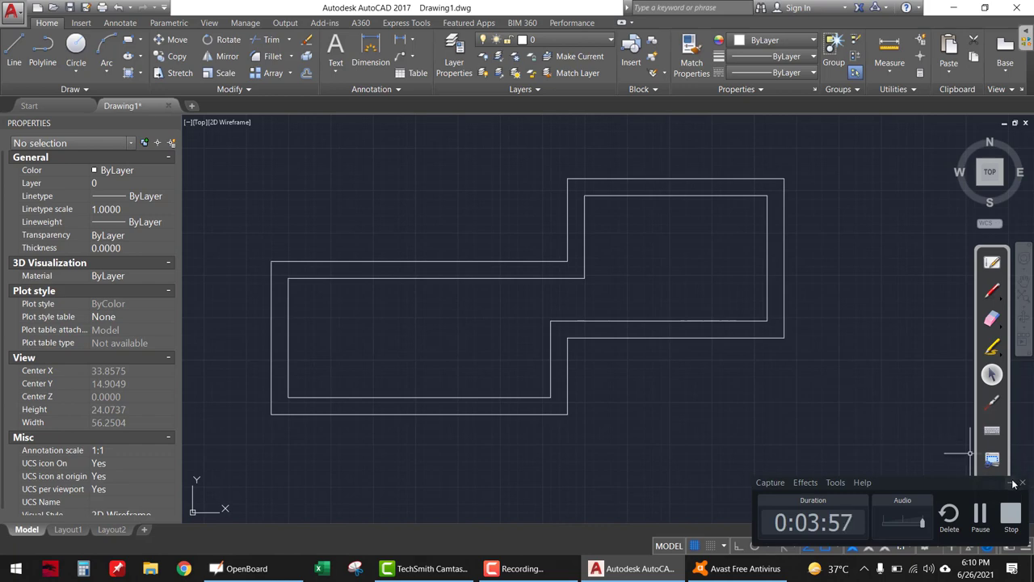
{"action": "left_click", "coordinate": [1013, 483]}
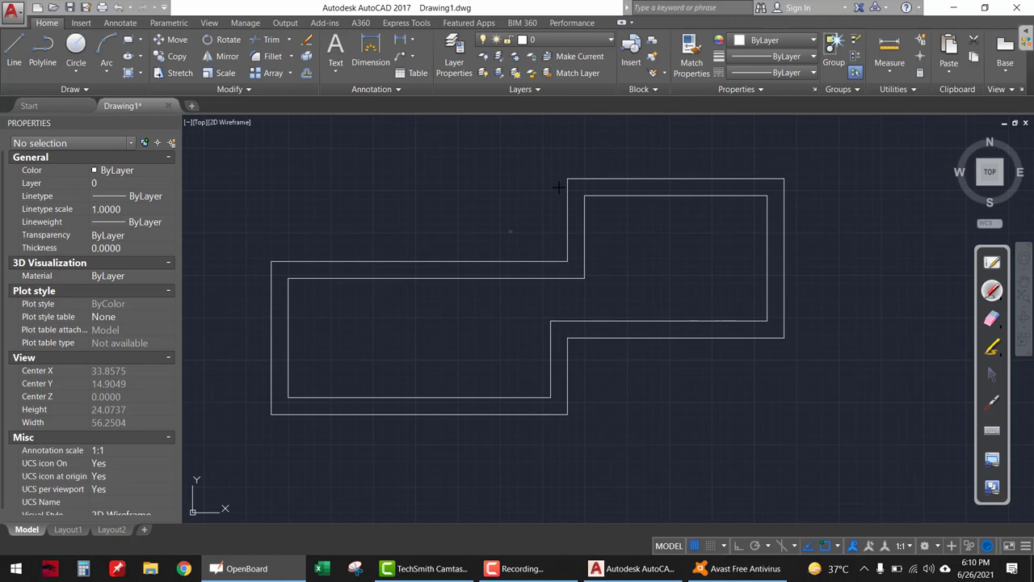
{"action": "left_click_drag", "start_coordinate": [318, 180], "coordinate": [507, 164]}
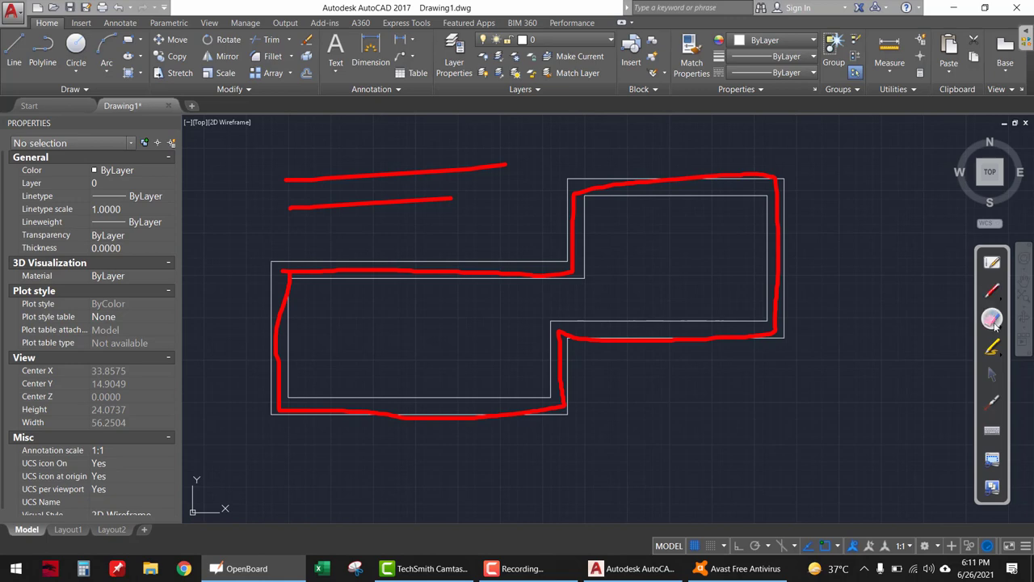
{"action": "mouse_move", "coordinate": [705, 220]}
{"action": "left_mouse_down"}
{"action": "mouse_move", "coordinate": [376, 191]}
{"action": "mouse_move", "coordinate": [312, 358]}
{"action": "mouse_move", "coordinate": [202, 323]}
{"action": "mouse_move", "coordinate": [546, 312]}
{"action": "mouse_move", "coordinate": [561, 383]}
{"action": "mouse_move", "coordinate": [730, 288]}
{"action": "mouse_move", "coordinate": [712, 309]}
{"action": "mouse_move", "coordinate": [778, 294]}
{"action": "left_mouse_up"}
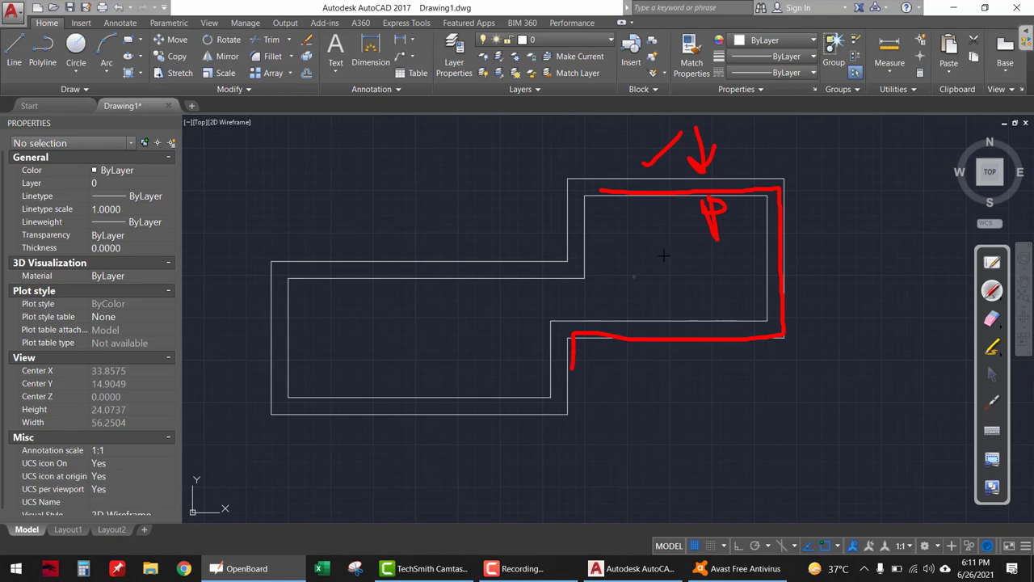
{"action": "left_click", "coordinate": [992, 319]}
{"action": "mouse_move", "coordinate": [923, 289]}
{"action": "left_mouse_down"}
{"action": "mouse_move", "coordinate": [670, 186]}
{"action": "mouse_move", "coordinate": [806, 291]}
{"action": "left_mouse_up"}
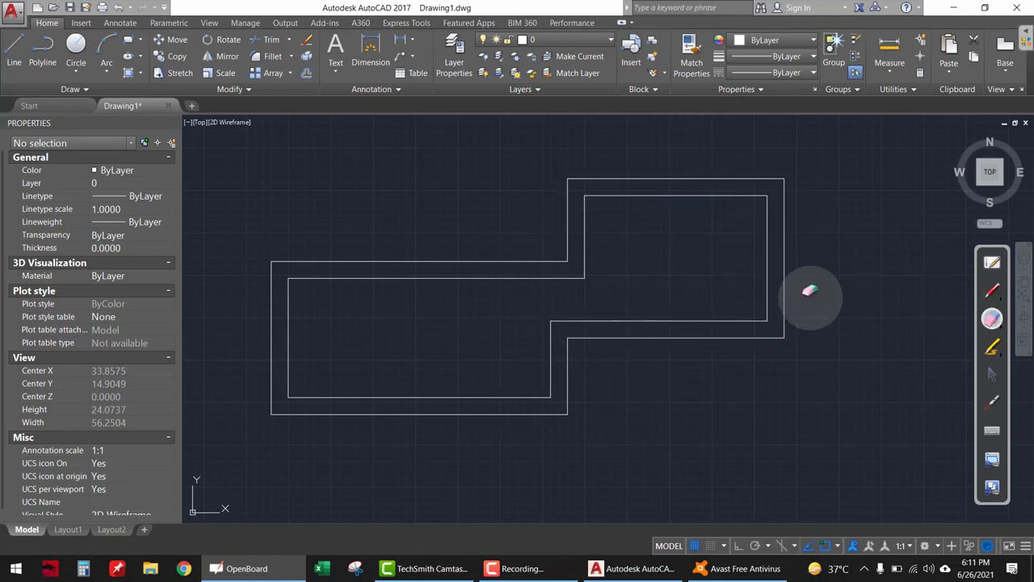
Create a new layer named stadd with colour 50 (yellow)
{"action": "left_click", "coordinate": [615, 257]}
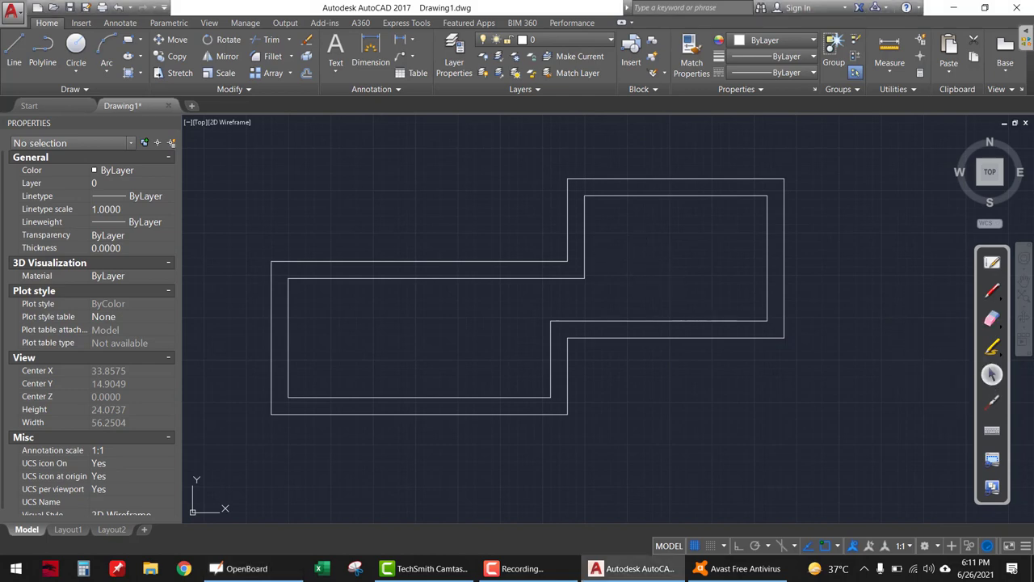
{"action": "left_click", "coordinate": [454, 62]}
{"action": "left_click", "coordinate": [118, 52]}
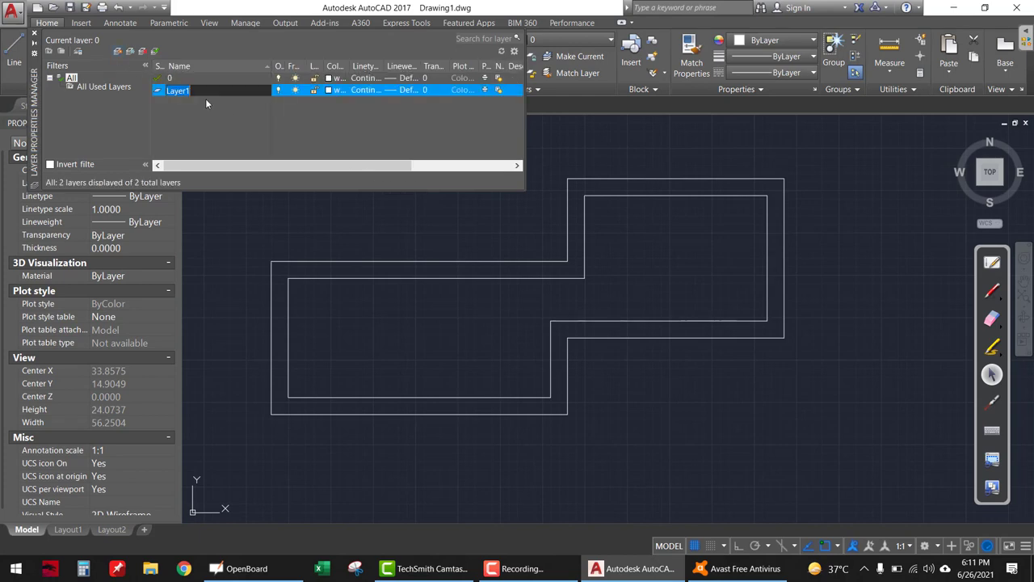
{"action": "type", "text": "stadd"}
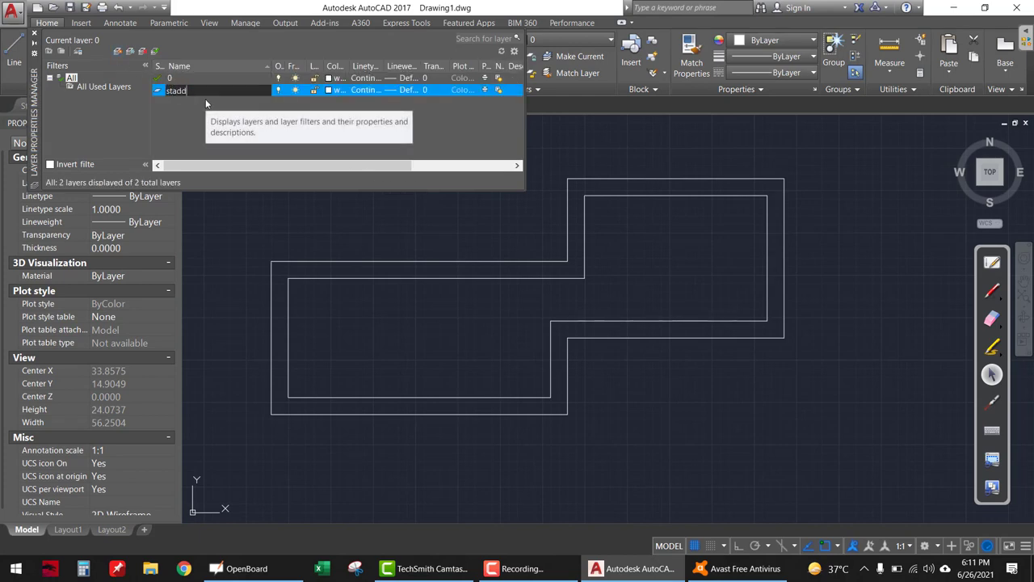
{"action": "key", "text": "Return"}
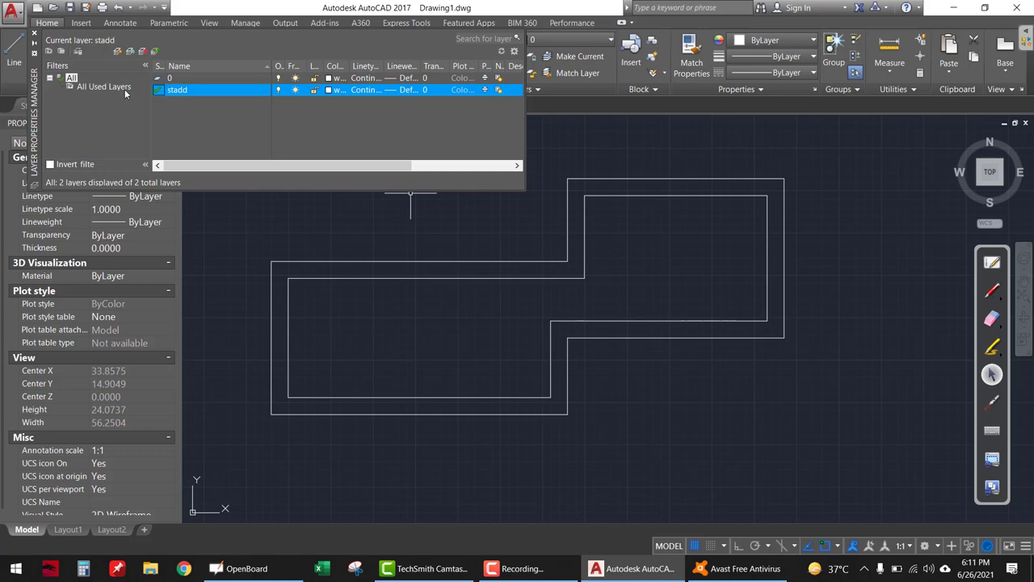
{"action": "left_click", "coordinate": [332, 91]}
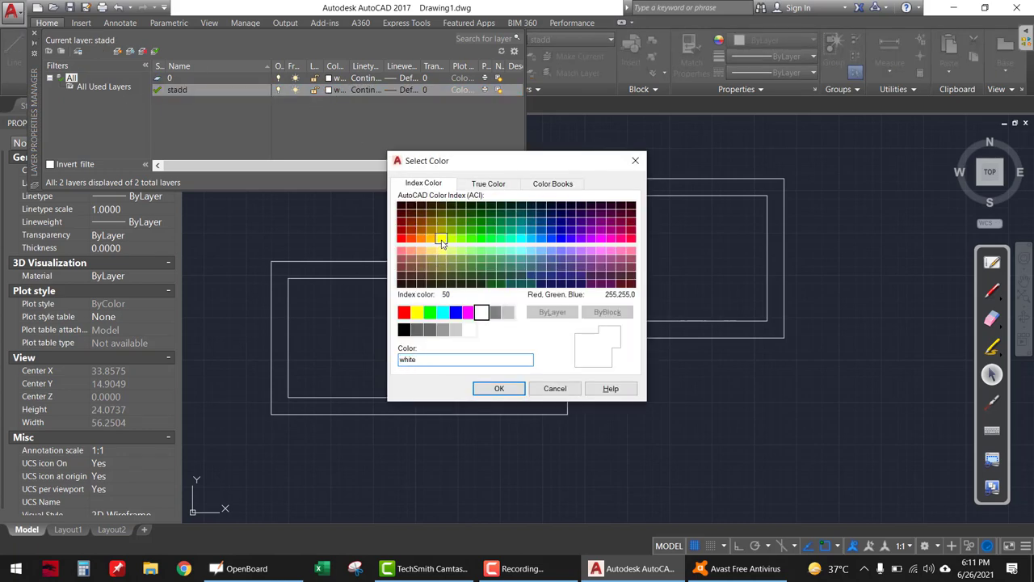
{"action": "left_click", "coordinate": [443, 239]}
{"action": "left_click", "coordinate": [499, 388]}
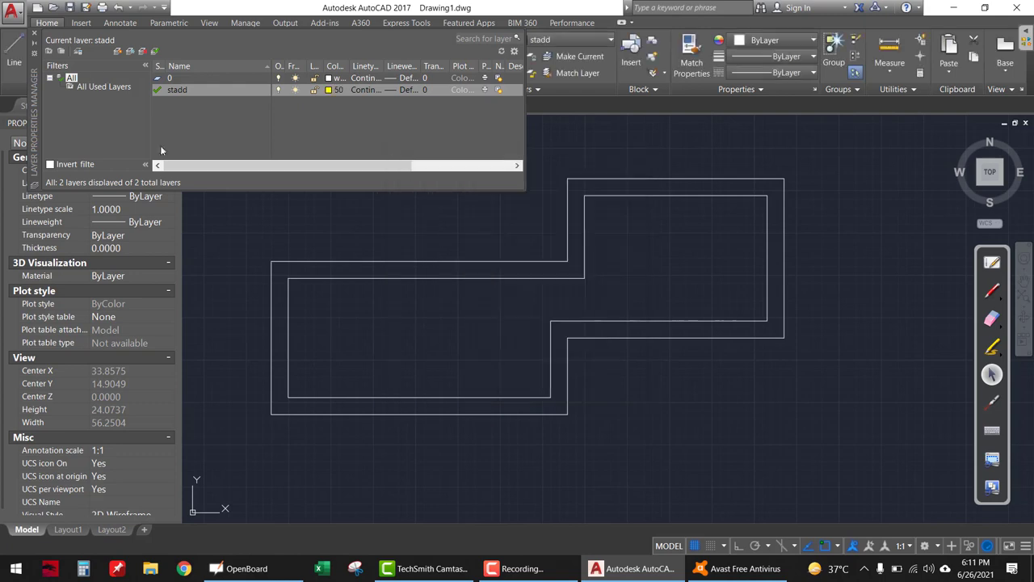
{"action": "left_click", "coordinate": [36, 34]}
Draw a short line across the right wall from the inner edge to the outer edge
{"action": "scroll", "coordinate": [810, 237], "scroll_direction": "up", "scroll_amount": 5}
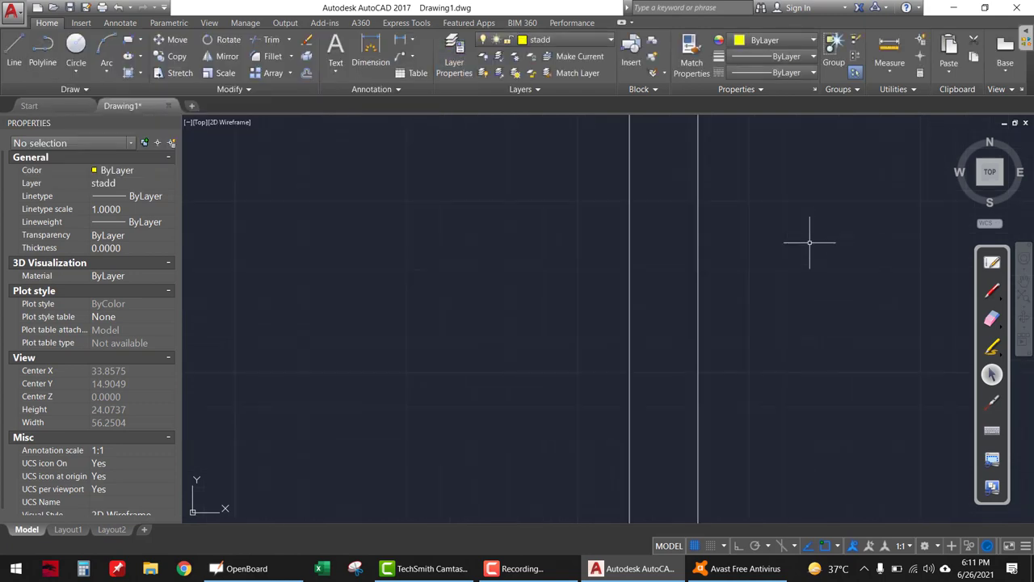
{"action": "type", "text": "l"}
{"action": "key", "text": "Return"}
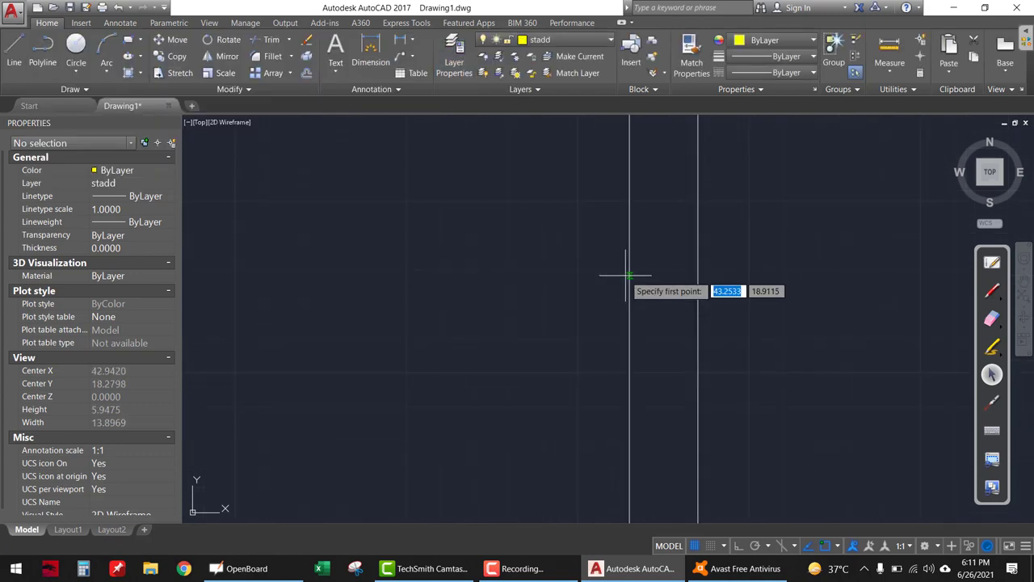
{"action": "left_click", "coordinate": [630, 277]}
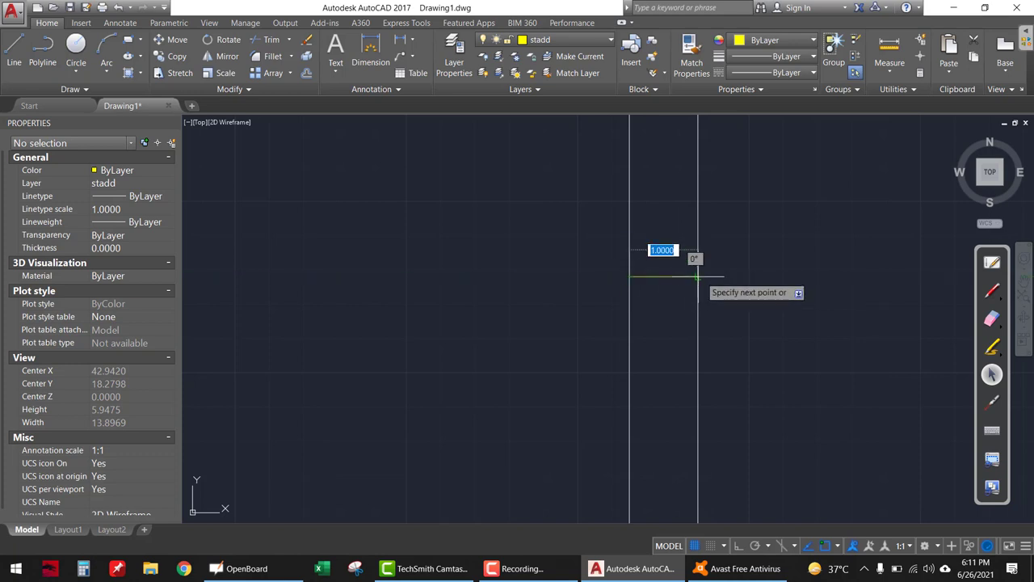
{"action": "left_click", "coordinate": [698, 276]}
{"action": "key", "text": "Return"}
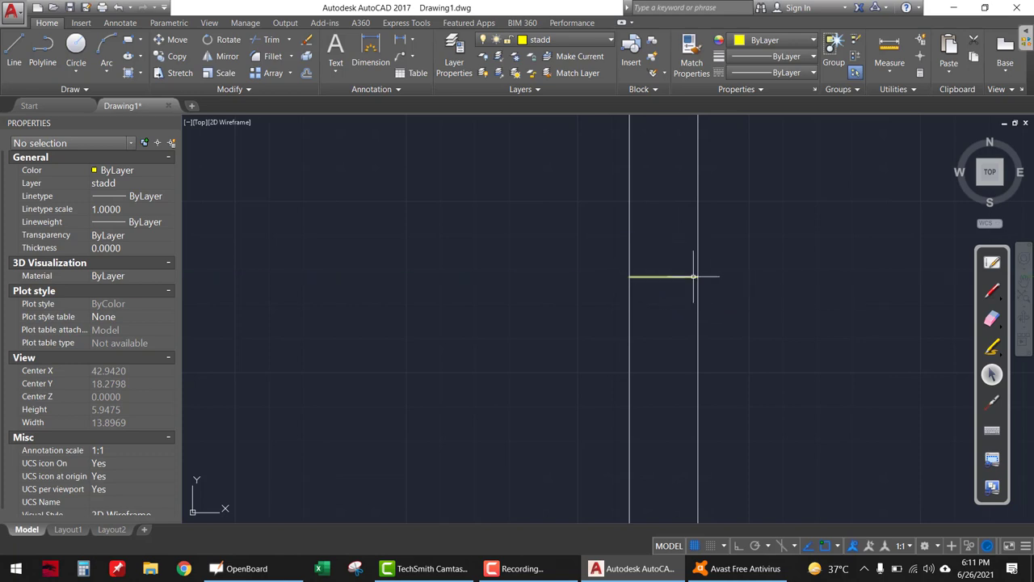
{"action": "key", "text": "Return"}
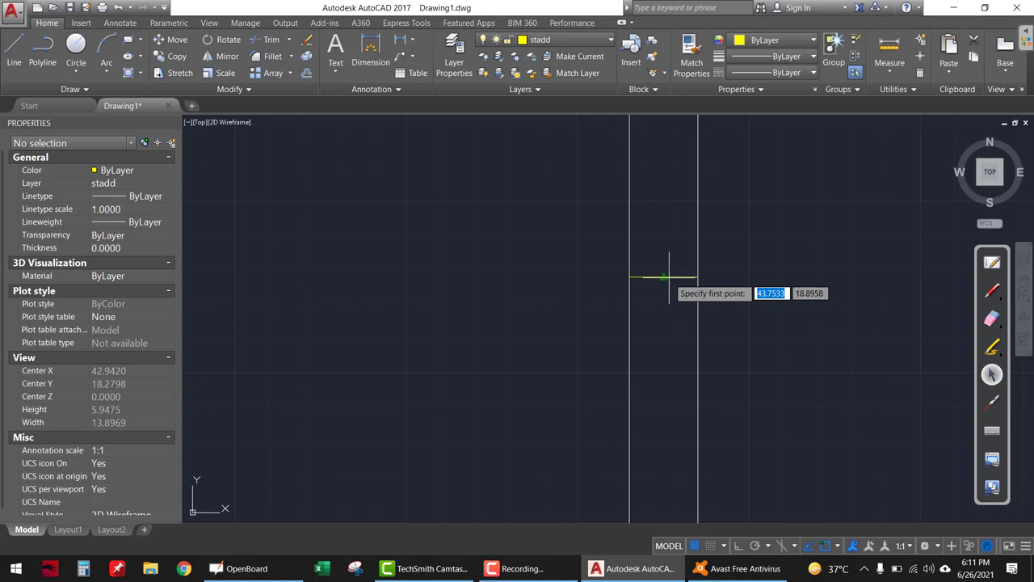
{"action": "scroll", "coordinate": [664, 277], "scroll_direction": "up", "scroll_amount": 4}
{"action": "scroll", "coordinate": [659, 271], "scroll_direction": "up", "scroll_amount": 4}
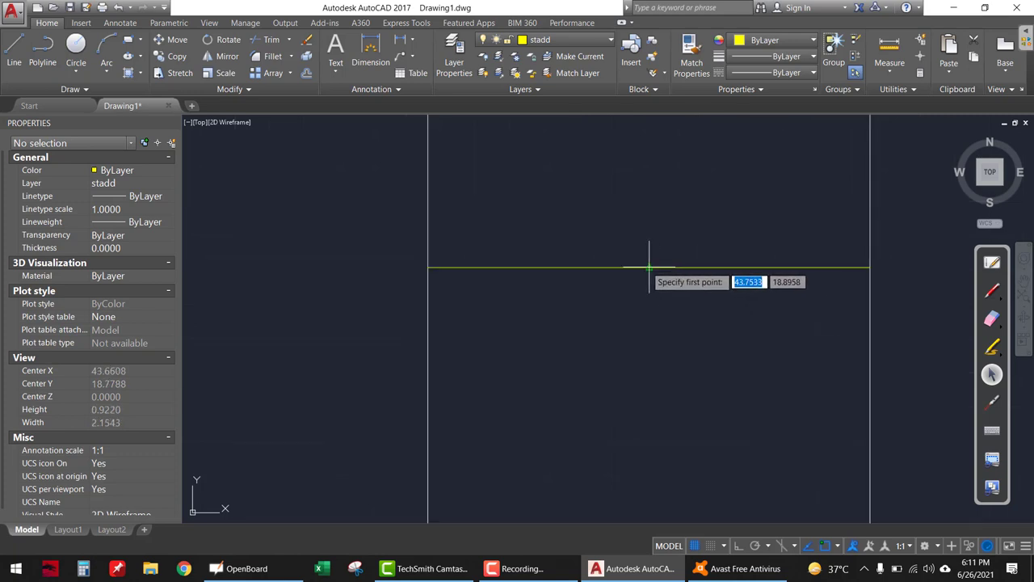
{"action": "scroll", "coordinate": [654, 271], "scroll_direction": "down", "scroll_amount": 5}
{"action": "scroll", "coordinate": [657, 272], "scroll_direction": "down", "scroll_amount": 9}
{"action": "key", "text": "Escape"}
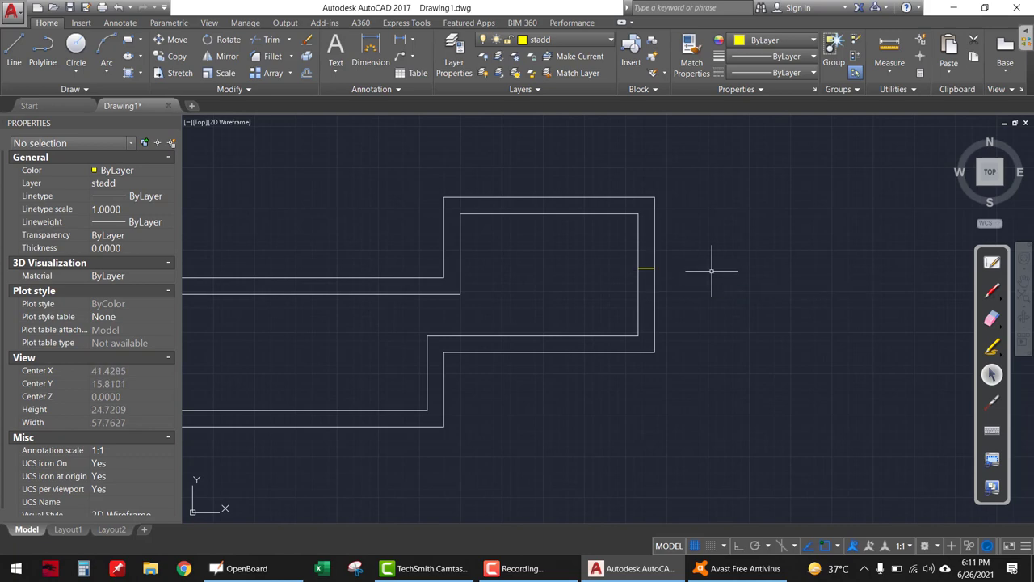
Place a vertical construction line through the short line's midpoint
{"action": "type", "text": "xl"}
{"action": "key", "text": "Return"}
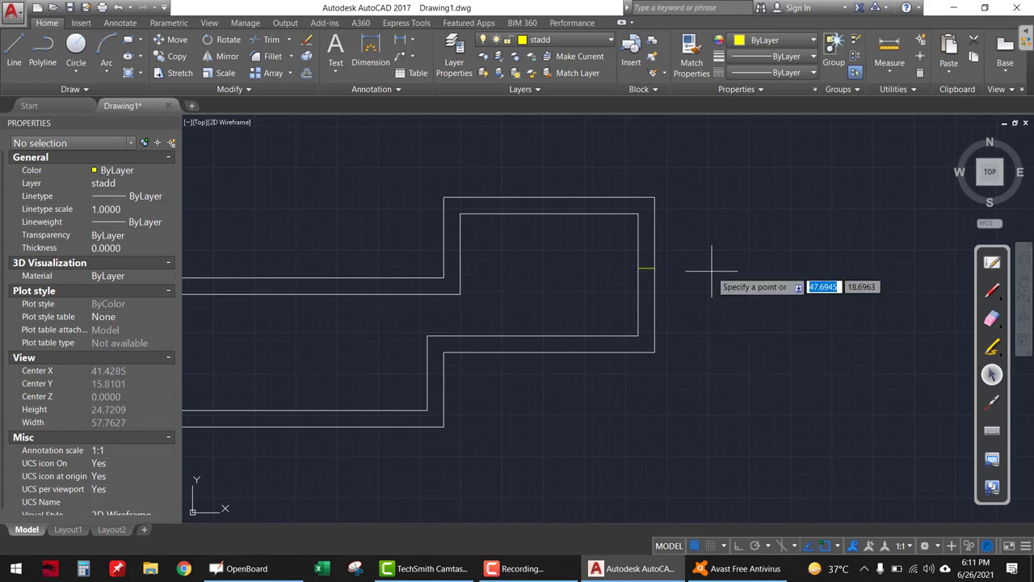
{"action": "left_click", "coordinate": [646, 268]}
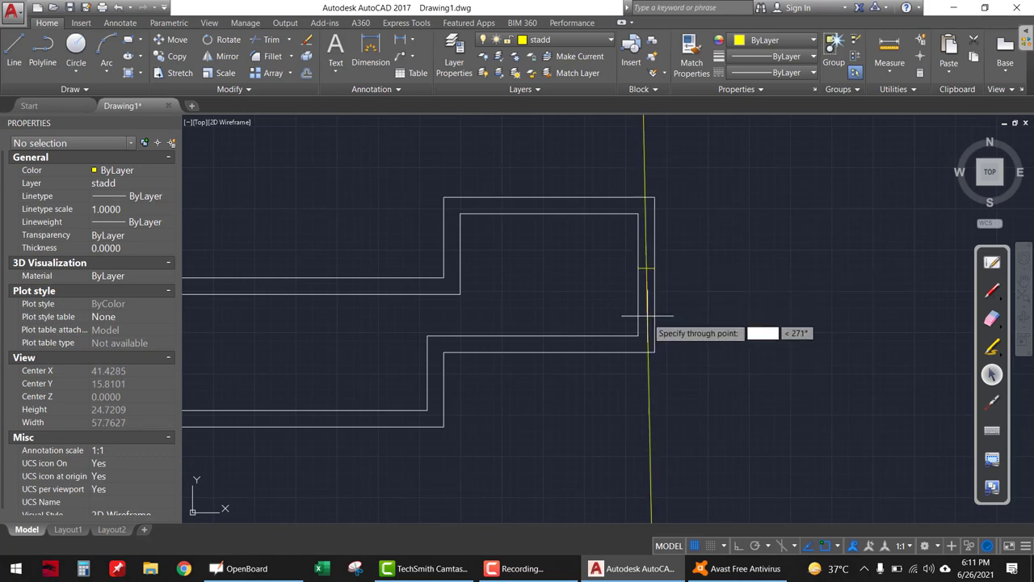
{"action": "left_click", "coordinate": [647, 353]}
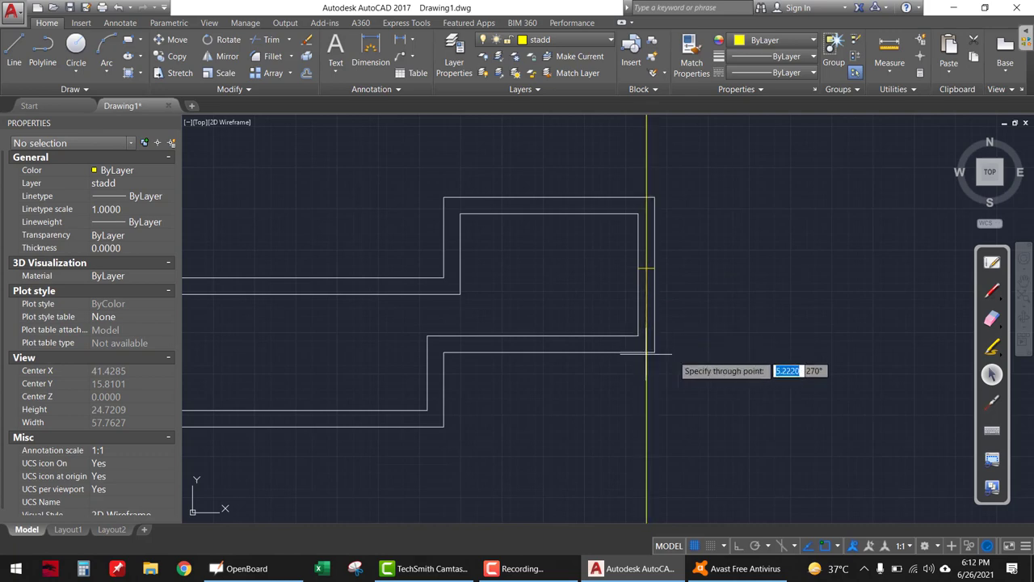
{"action": "key", "text": "Escape"}
{"action": "type", "text": "Co"}
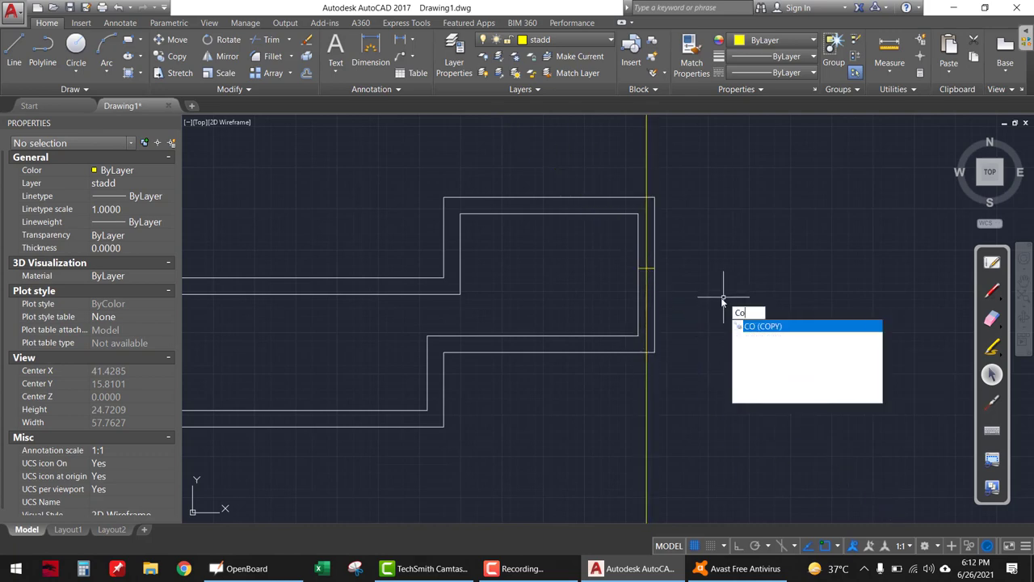
Copy the vertical construction line onto the upper rectangle's right edge
{"action": "key", "text": "Return"}
{"action": "scroll", "coordinate": [659, 267], "scroll_direction": "up", "scroll_amount": 6}
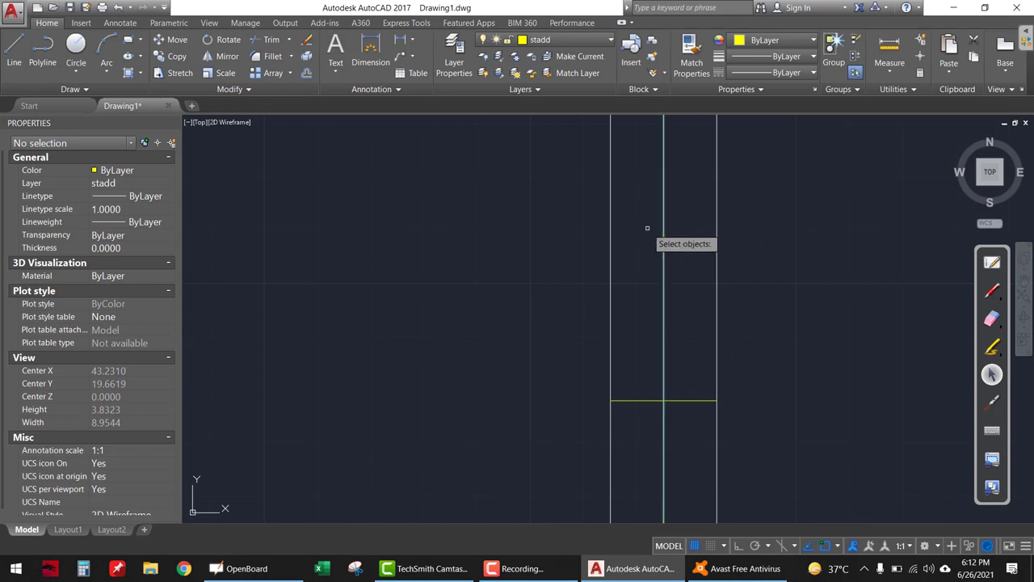
{"action": "left_click", "coordinate": [665, 279]}
{"action": "key", "text": "Return"}
{"action": "key", "text": "Return"}
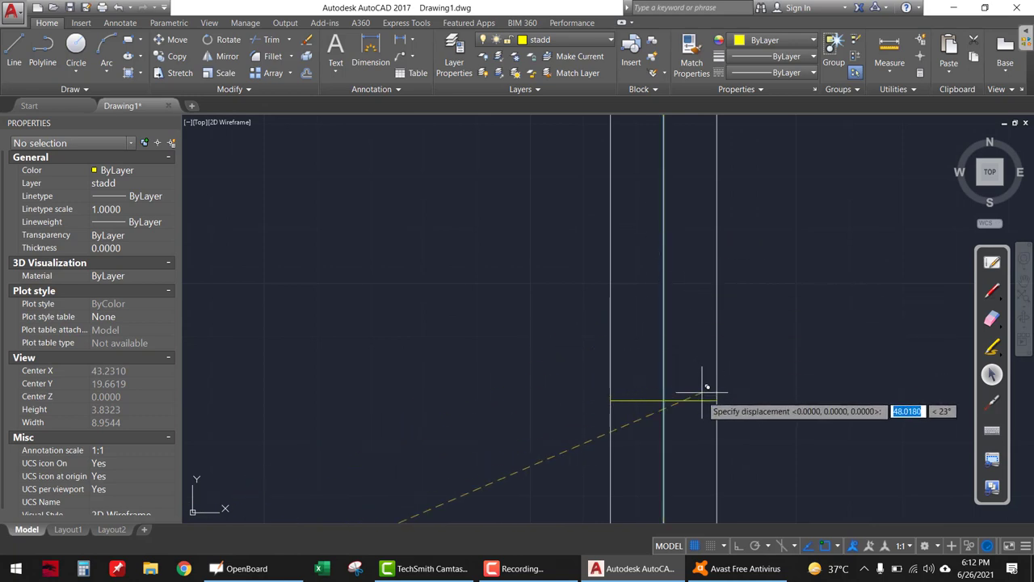
{"action": "left_click", "coordinate": [706, 399]}
{"action": "type", "text": "co"}
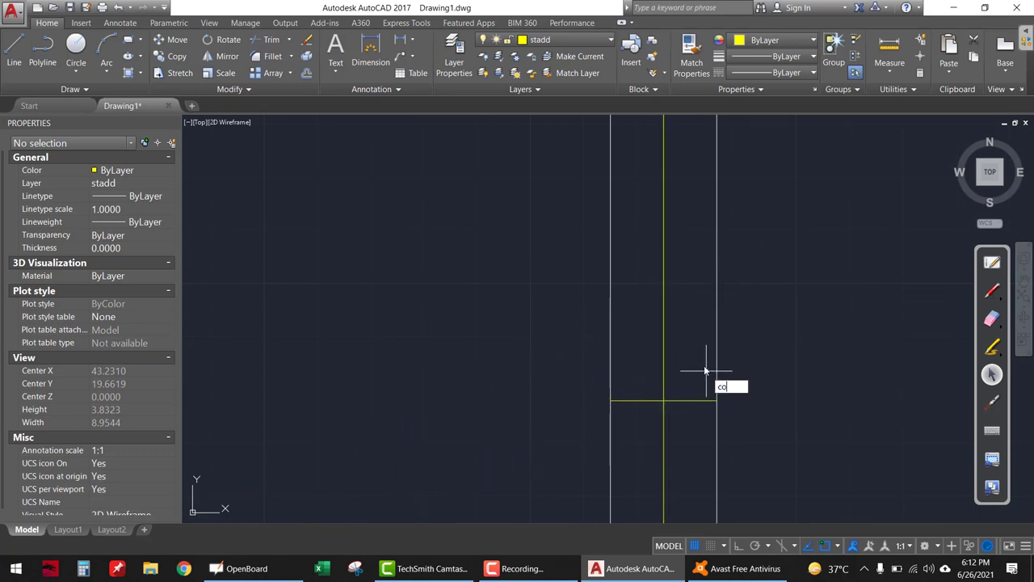
Copy the vertical construction line again to the centres of the other vertical walls
{"action": "key", "text": "Return"}
{"action": "left_click", "coordinate": [664, 324]}
{"action": "key", "text": "Return"}
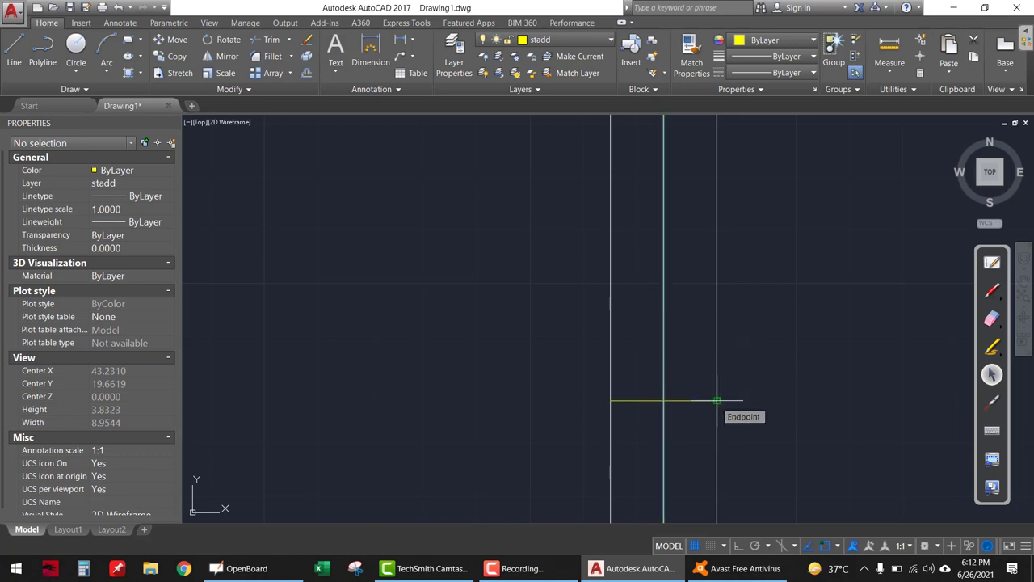
{"action": "scroll", "coordinate": [595, 346], "scroll_direction": "down", "scroll_amount": 3}
{"action": "middle_click_drag", "start_coordinate": [593, 337], "coordinate": [734, 311]}
{"action": "scroll", "coordinate": [734, 310], "scroll_direction": "up", "scroll_amount": 5}
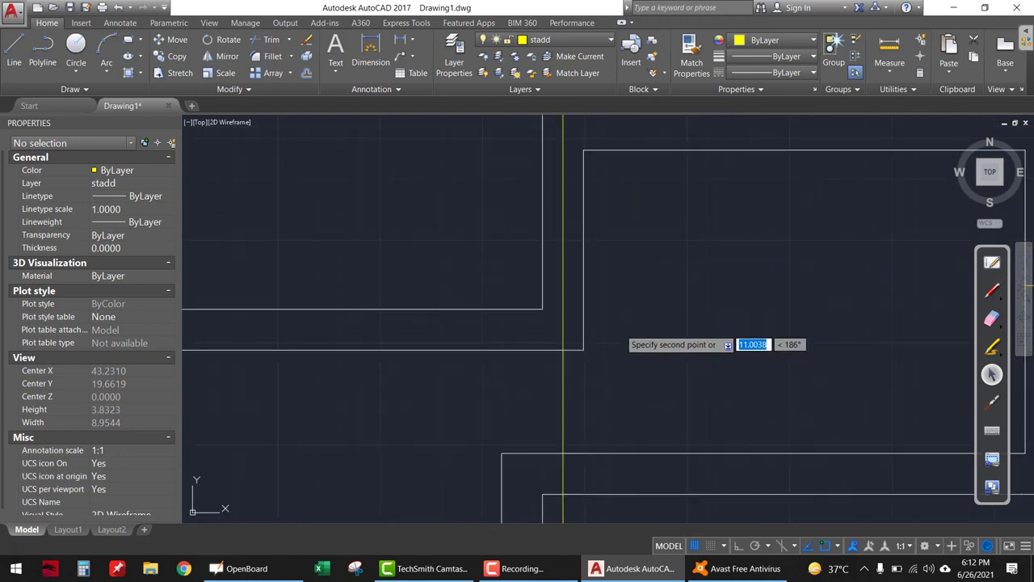
{"action": "scroll", "coordinate": [572, 356], "scroll_direction": "up", "scroll_amount": 3}
{"action": "scroll", "coordinate": [594, 347], "scroll_direction": "down", "scroll_amount": 2}
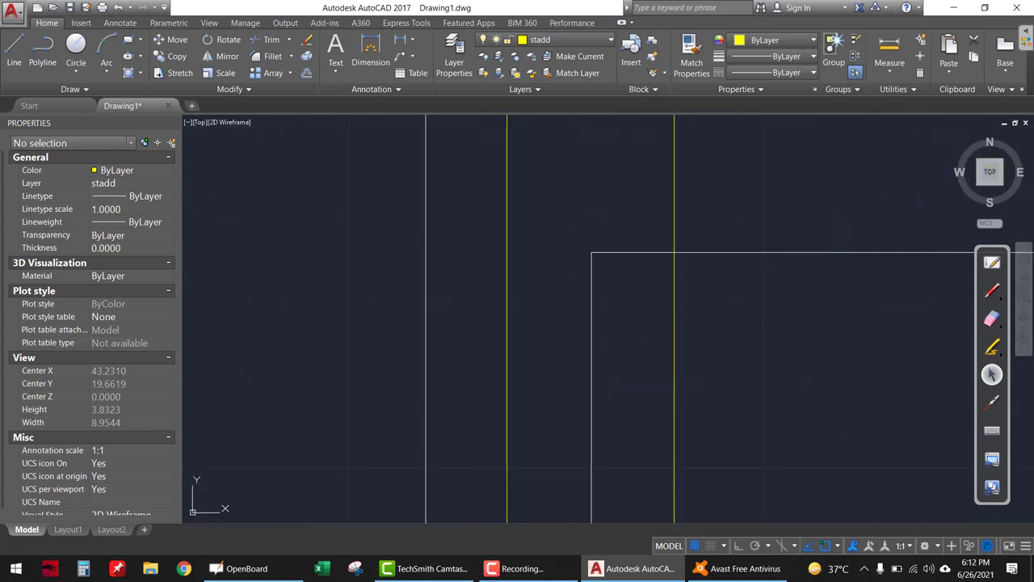
{"action": "scroll", "coordinate": [566, 364], "scroll_direction": "down", "scroll_amount": 3}
{"action": "scroll", "coordinate": [526, 278], "scroll_direction": "down", "scroll_amount": 2}
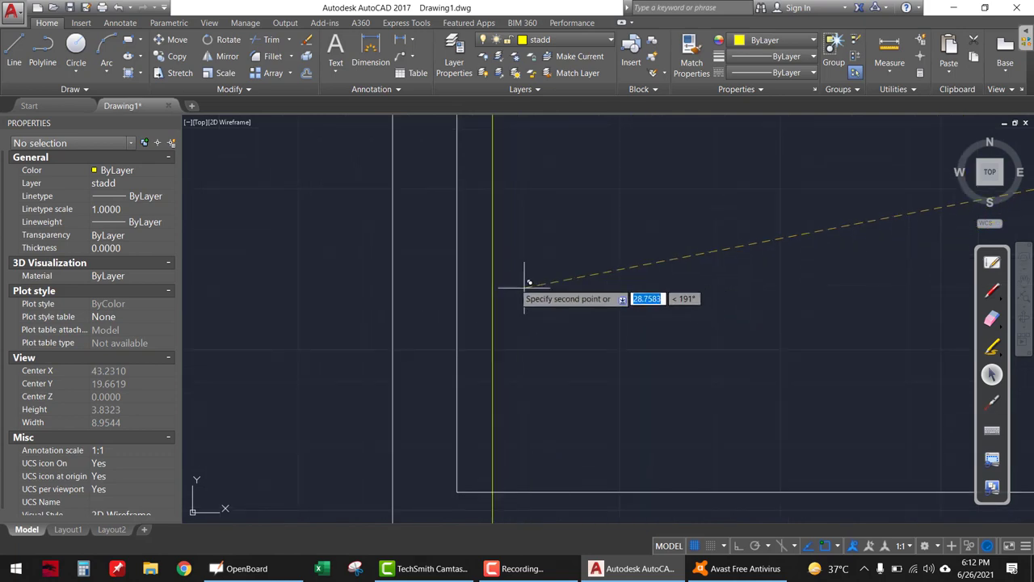
{"action": "scroll", "coordinate": [462, 242], "scroll_direction": "down", "scroll_amount": 1}
{"action": "scroll", "coordinate": [480, 288], "scroll_direction": "down", "scroll_amount": 2}
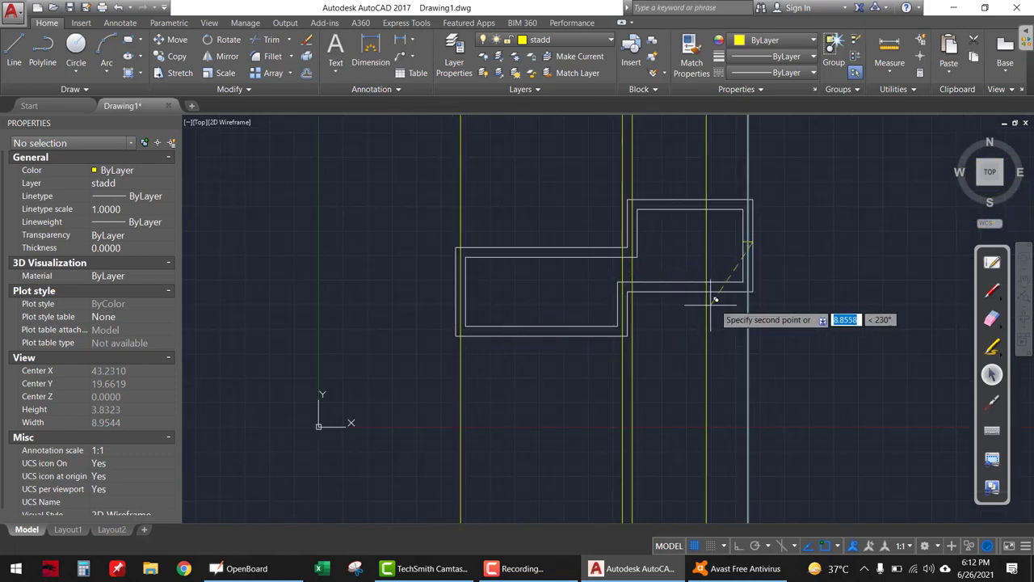
{"action": "key", "text": "Escape"}
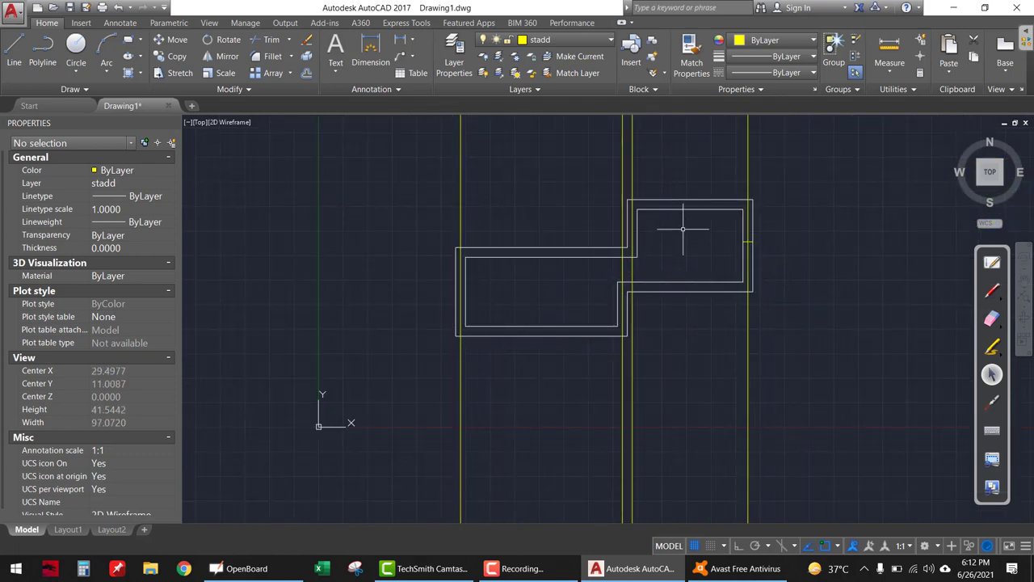
{"action": "scroll", "coordinate": [683, 223], "scroll_direction": "up", "scroll_amount": 4}
Draw a short line from the outer top wall line down to the inner one
{"action": "type", "text": "l"}
{"action": "key", "text": "Return"}
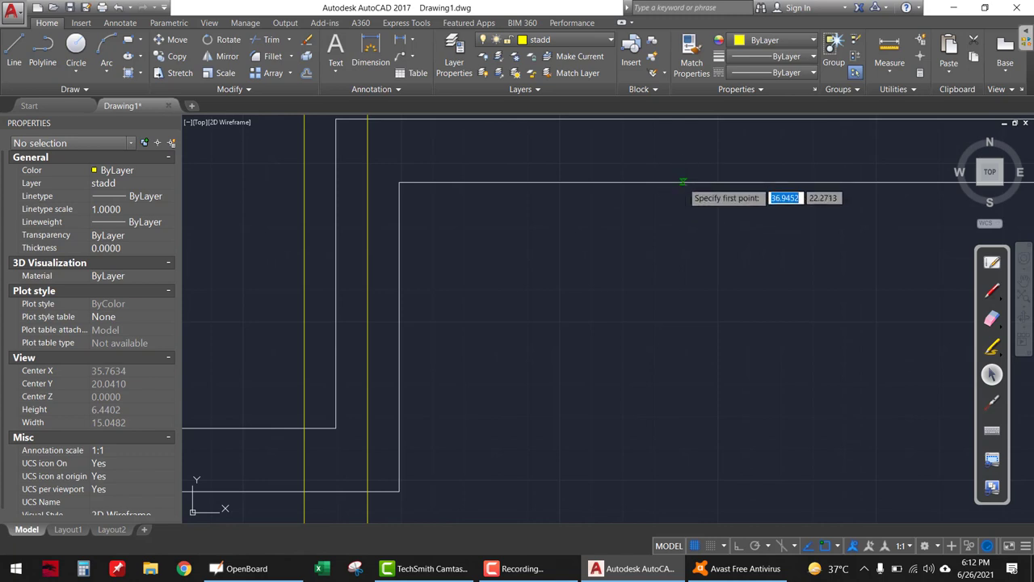
{"action": "middle_click_drag", "start_coordinate": [681, 183], "coordinate": [651, 260]}
{"action": "left_click", "coordinate": [651, 260]}
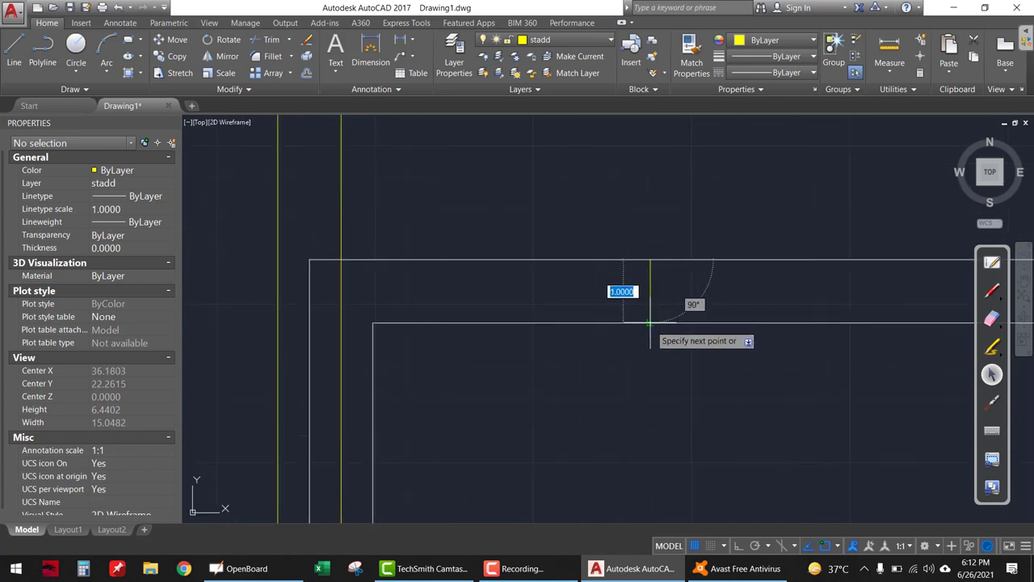
{"action": "left_click", "coordinate": [651, 322]}
{"action": "key", "text": "Escape"}
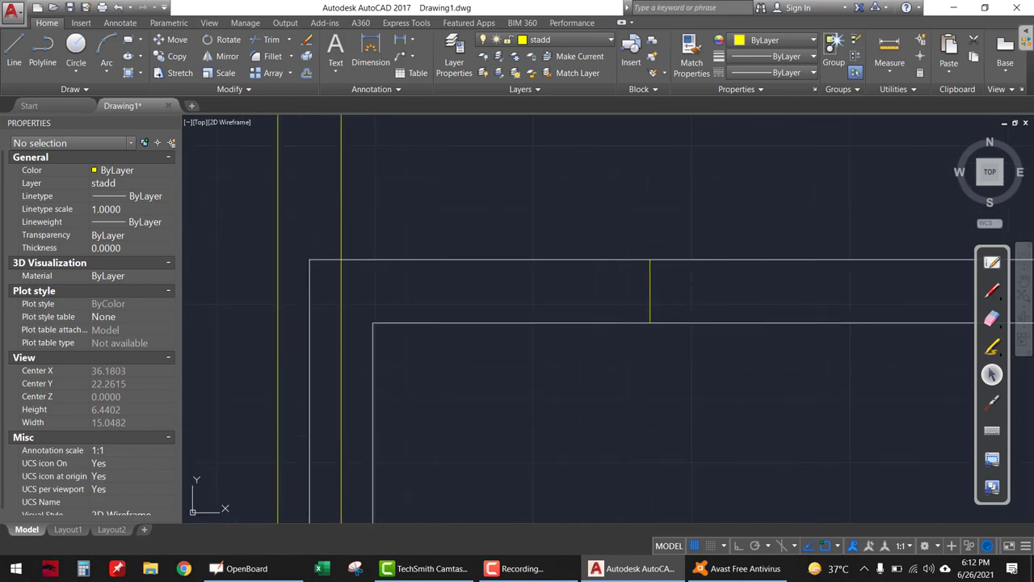
Place a horizontal construction line through that short line's midpoint using XL
{"action": "type", "text": "xl"}
{"action": "key", "text": "Return"}
{"action": "left_click", "coordinate": [651, 291]}
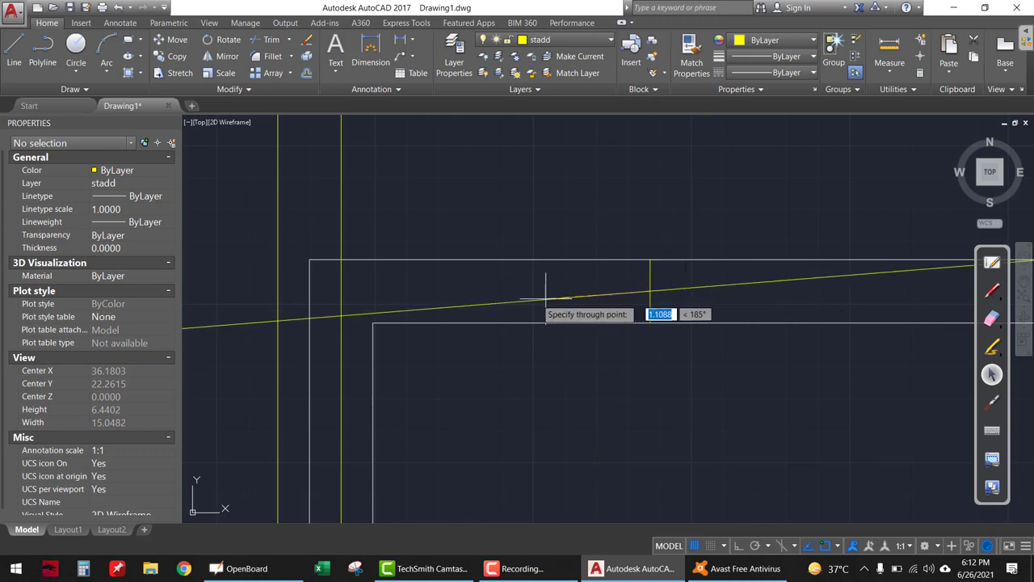
{"action": "left_click", "coordinate": [323, 291]}
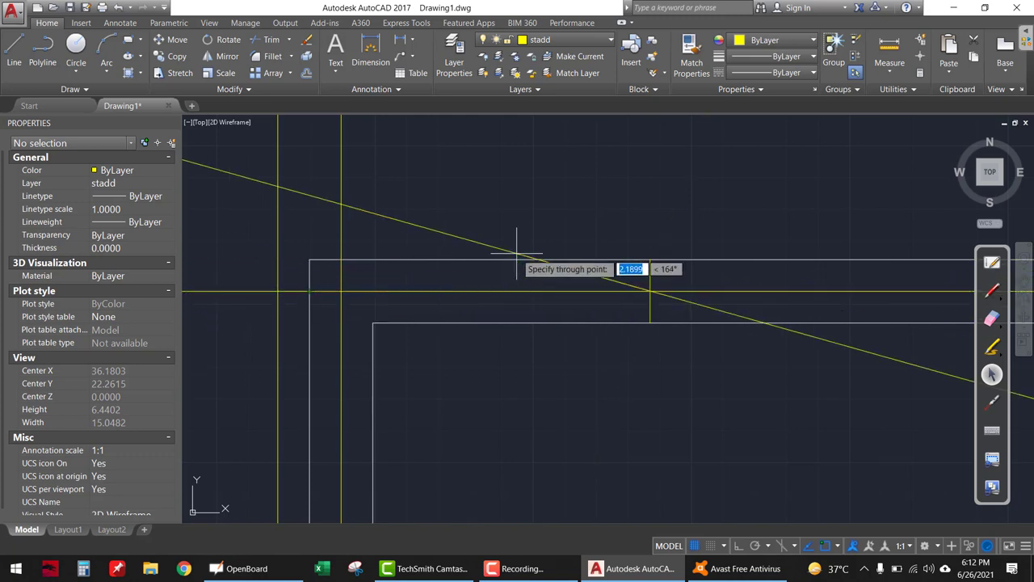
{"action": "key", "text": "Escape"}
{"action": "type", "text": "co"}
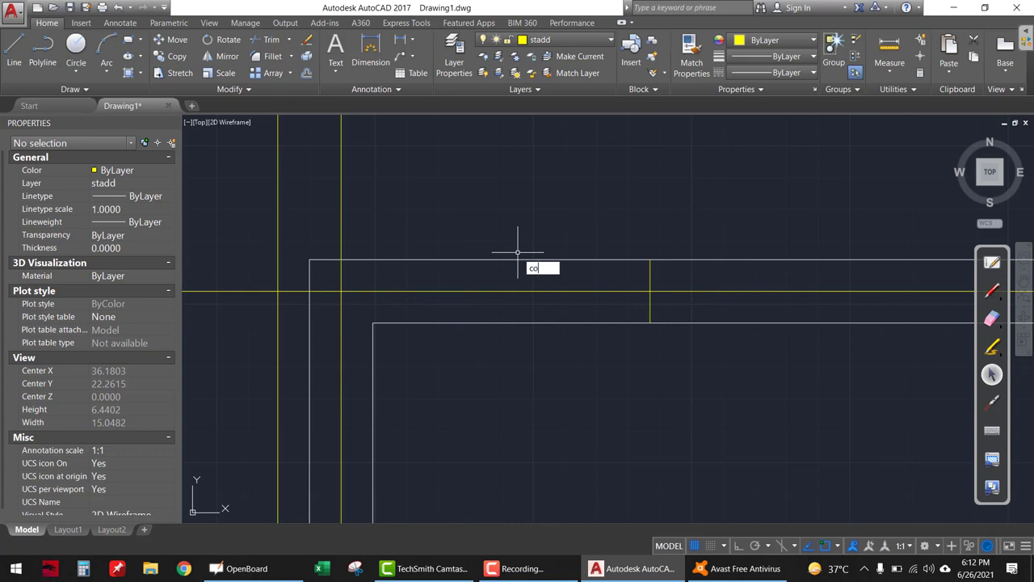
Copy the horizontal construction line to the centres of the other horizontal walls
{"action": "key", "text": "Return"}
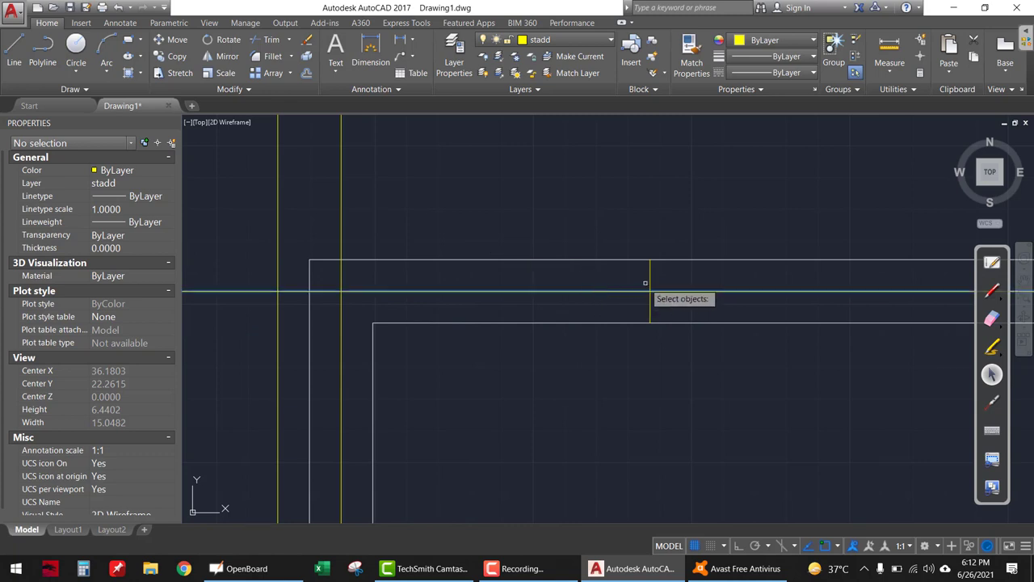
{"action": "left_click", "coordinate": [645, 283]}
{"action": "key", "text": "Return"}
{"action": "left_click", "coordinate": [646, 281]}
{"action": "scroll", "coordinate": [585, 370], "scroll_direction": "down", "scroll_amount": 5}
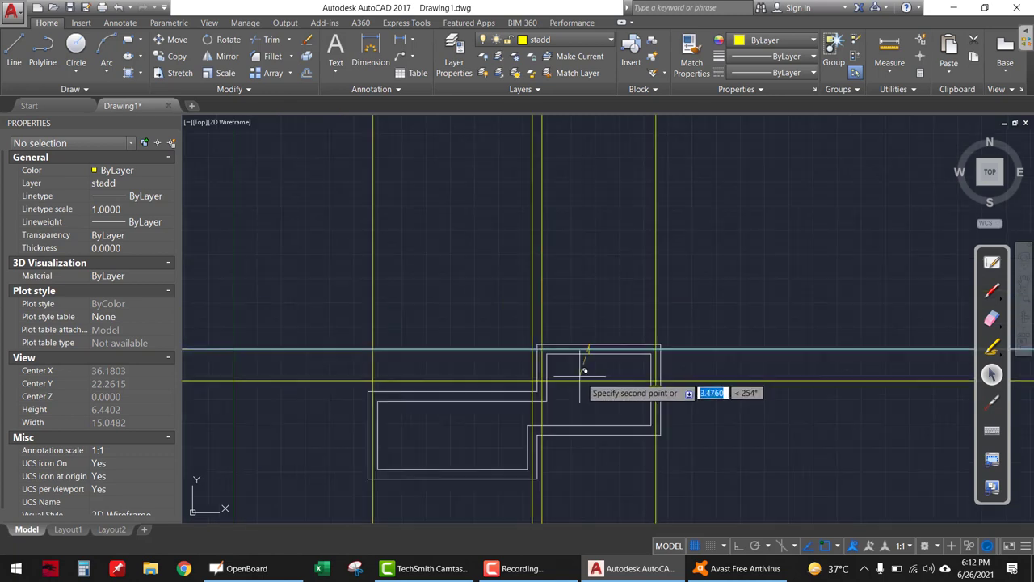
{"action": "middle_click_drag", "start_coordinate": [585, 370], "coordinate": [585, 162]}
{"action": "scroll", "coordinate": [461, 203], "scroll_direction": "up", "scroll_amount": 3}
{"action": "middle_click_drag", "start_coordinate": [461, 203], "coordinate": [474, 127]}
{"action": "scroll", "coordinate": [473, 127], "scroll_direction": "up", "scroll_amount": 3}
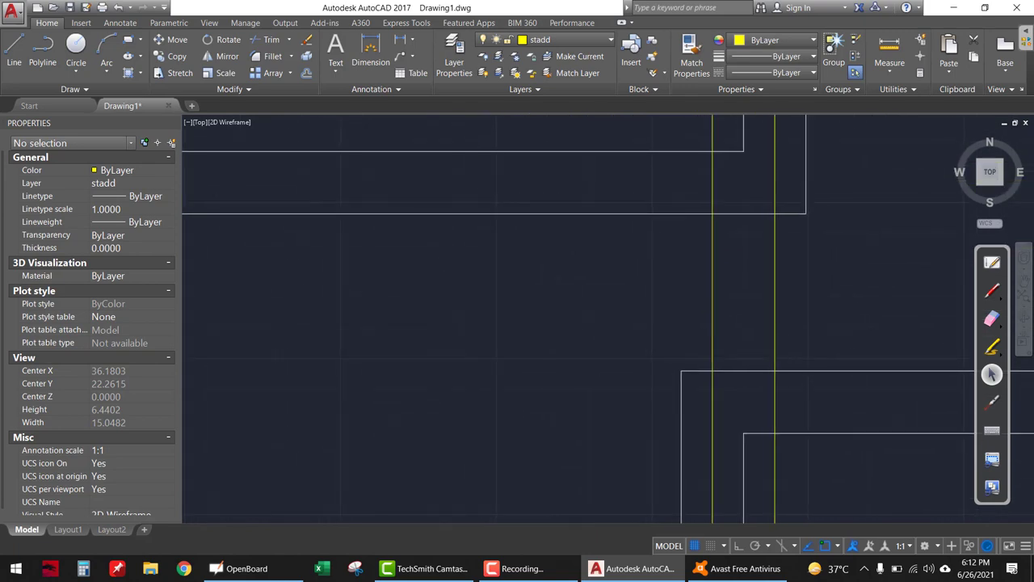
{"action": "scroll", "coordinate": [494, 162], "scroll_direction": "down", "scroll_amount": 2}
{"action": "scroll", "coordinate": [628, 286], "scroll_direction": "up", "scroll_amount": 2}
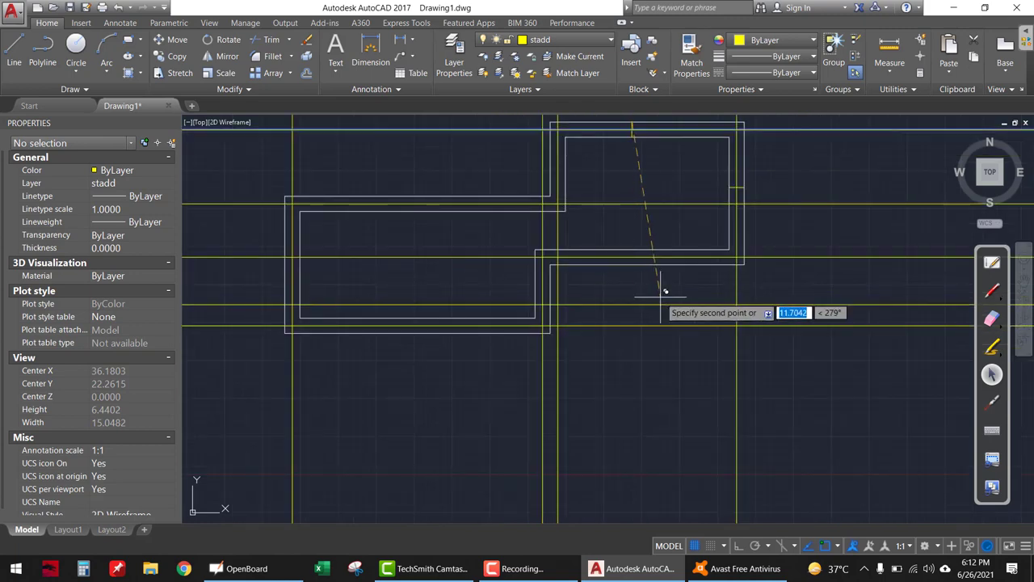
{"action": "key", "text": "Escape"}
{"action": "scroll", "coordinate": [655, 294], "scroll_direction": "down", "scroll_amount": 2}
{"action": "scroll", "coordinate": [737, 376], "scroll_direction": "down", "scroll_amount": 2}
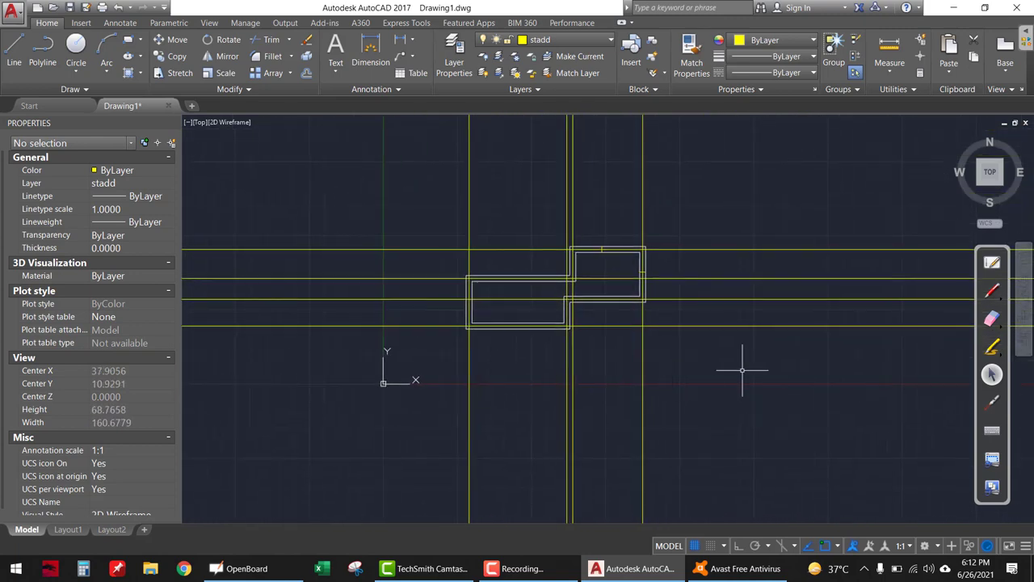
{"action": "type", "text": "tr"}
Trim the construction lines extending past the outline on the right, top, left and bottom
{"action": "key", "text": "Return"}
{"action": "left_click_drag", "start_coordinate": [781, 374], "coordinate": [739, 282]}
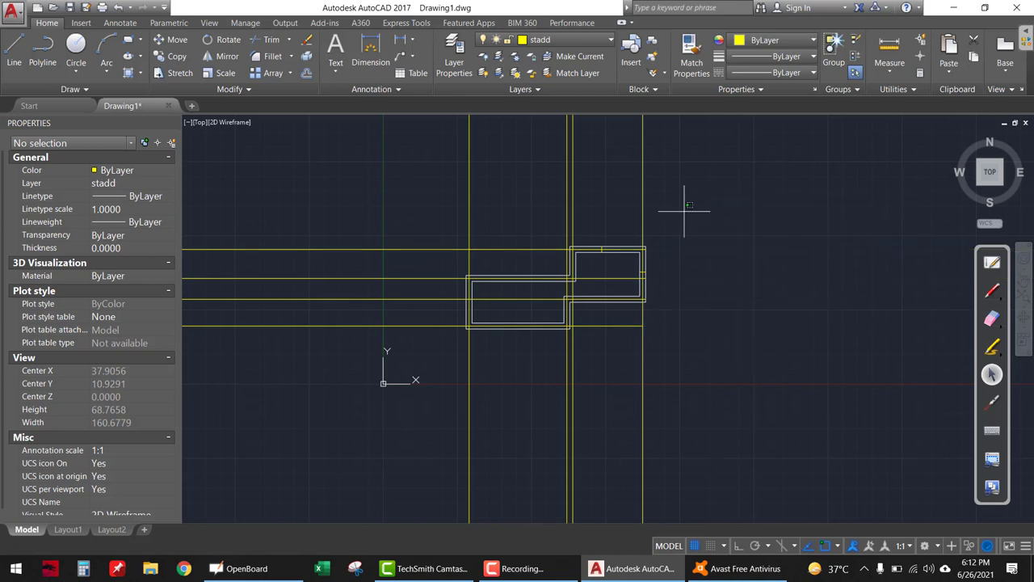
{"action": "left_click_drag", "start_coordinate": [684, 213], "coordinate": [365, 242]}
{"action": "left_click_drag", "start_coordinate": [396, 309], "coordinate": [402, 346]}
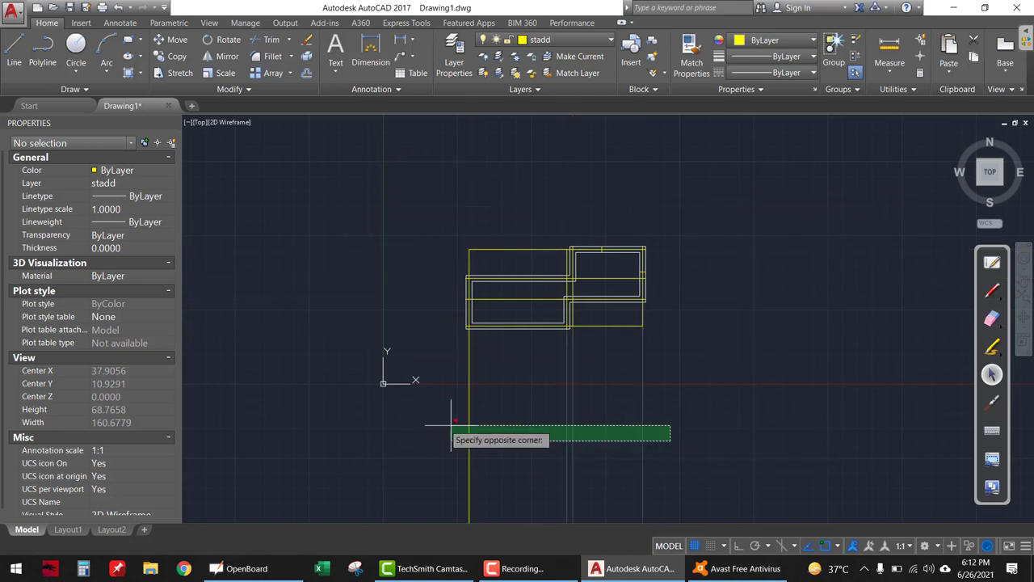
{"action": "left_click_drag", "start_coordinate": [670, 423], "coordinate": [427, 439]}
{"action": "scroll", "coordinate": [541, 355], "scroll_direction": "up", "scroll_amount": 5}
{"action": "scroll", "coordinate": [623, 272], "scroll_direction": "down", "scroll_amount": 2}
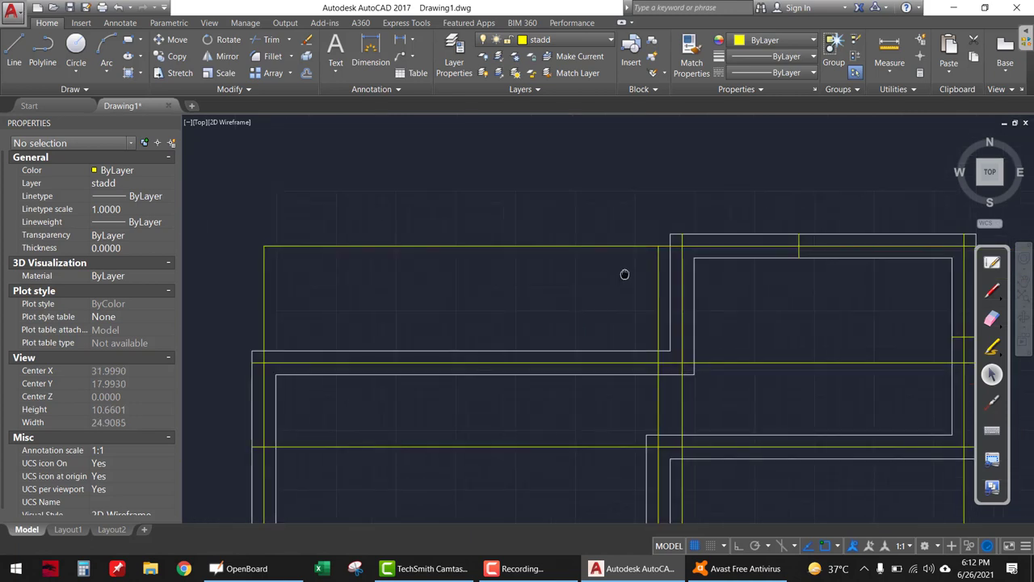
{"action": "scroll", "coordinate": [590, 344], "scroll_direction": "up", "scroll_amount": 2}
{"action": "scroll", "coordinate": [762, 300], "scroll_direction": "down", "scroll_amount": 1}
{"action": "scroll", "coordinate": [561, 323], "scroll_direction": "down", "scroll_amount": 3}
{"action": "scroll", "coordinate": [485, 323], "scroll_direction": "up", "scroll_amount": 5}
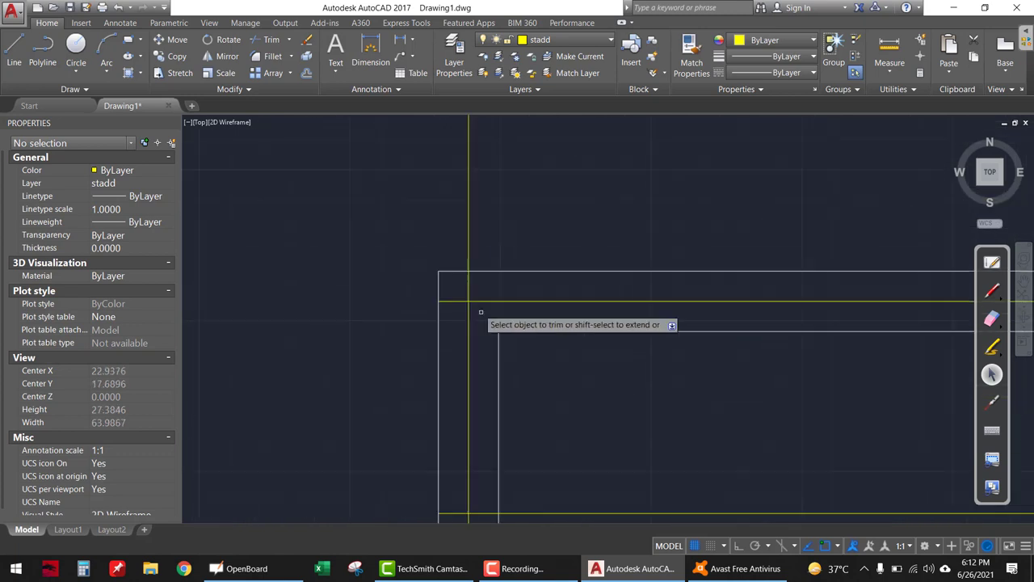
{"action": "key", "text": "Escape"}
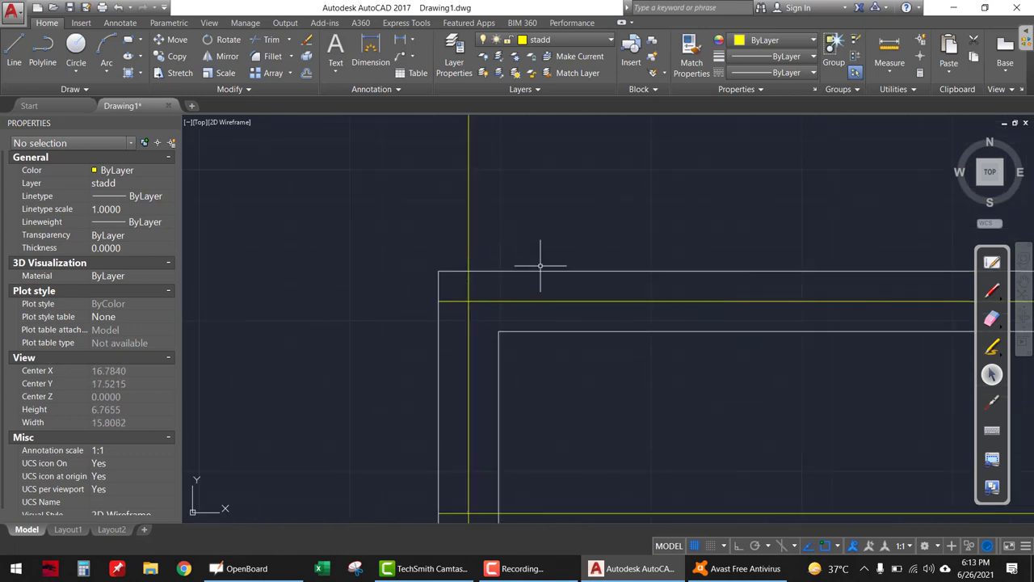
Attempt to select the horizontal and vertical construction lines for trimming, then cancel
{"action": "key", "text": "Return"}
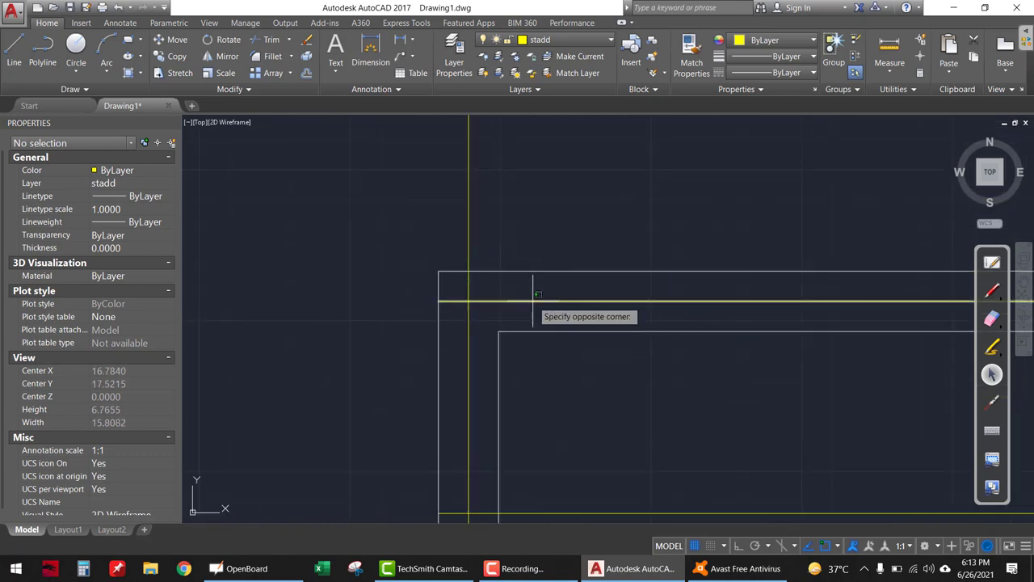
{"action": "left_click", "coordinate": [535, 301]}
{"action": "left_click", "coordinate": [490, 318]}
{"action": "left_click", "coordinate": [465, 319]}
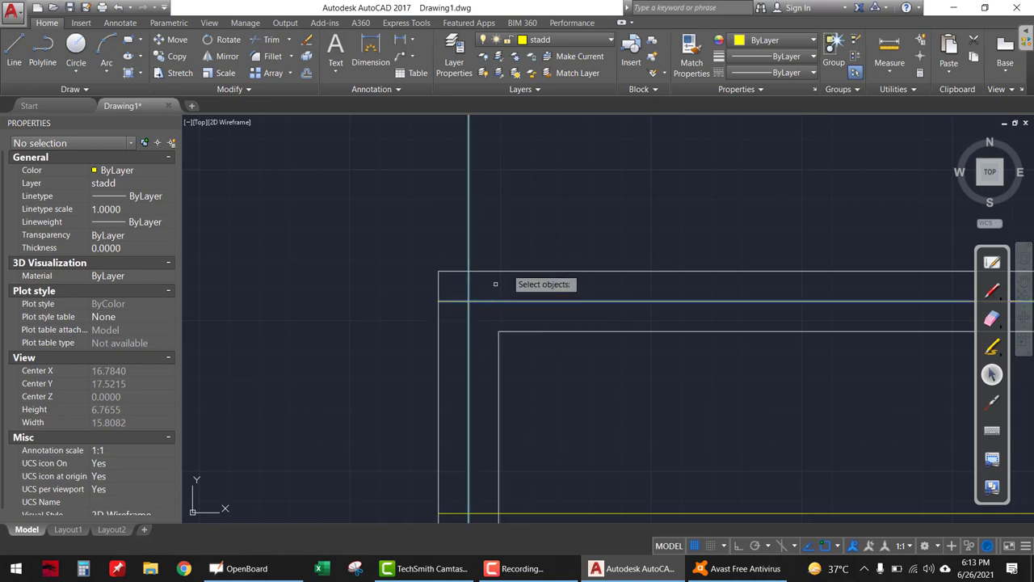
{"action": "key", "text": "Escape"}
{"action": "left_click", "coordinate": [468, 228]}
{"action": "key", "text": "Escape"}
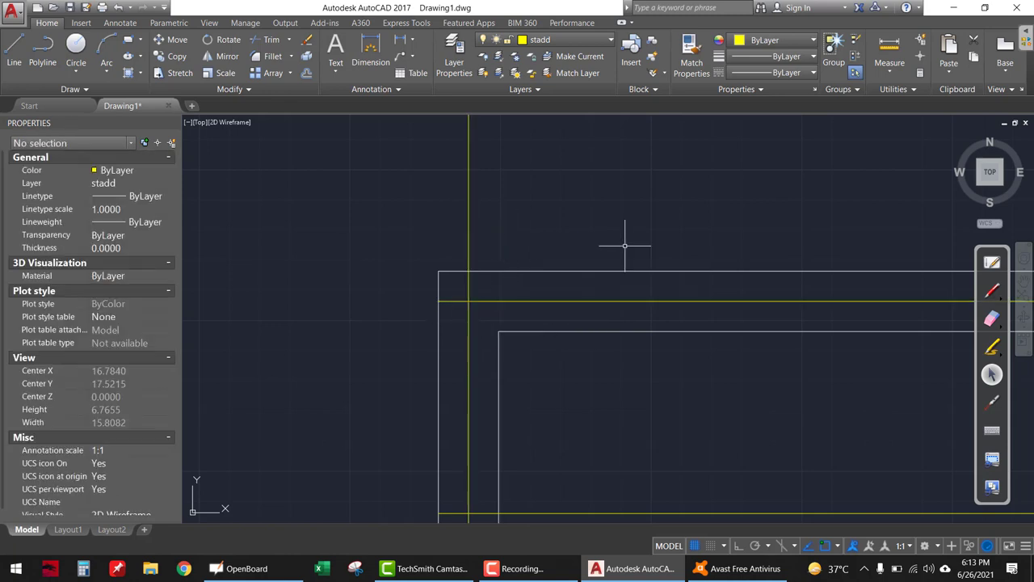
{"action": "type", "text": "tr"}
Start a new trim and choose the corner construction lines as cutting edges
{"action": "key", "text": "Return"}
{"action": "left_click", "coordinate": [540, 307]}
{"action": "left_click", "coordinate": [491, 325]}
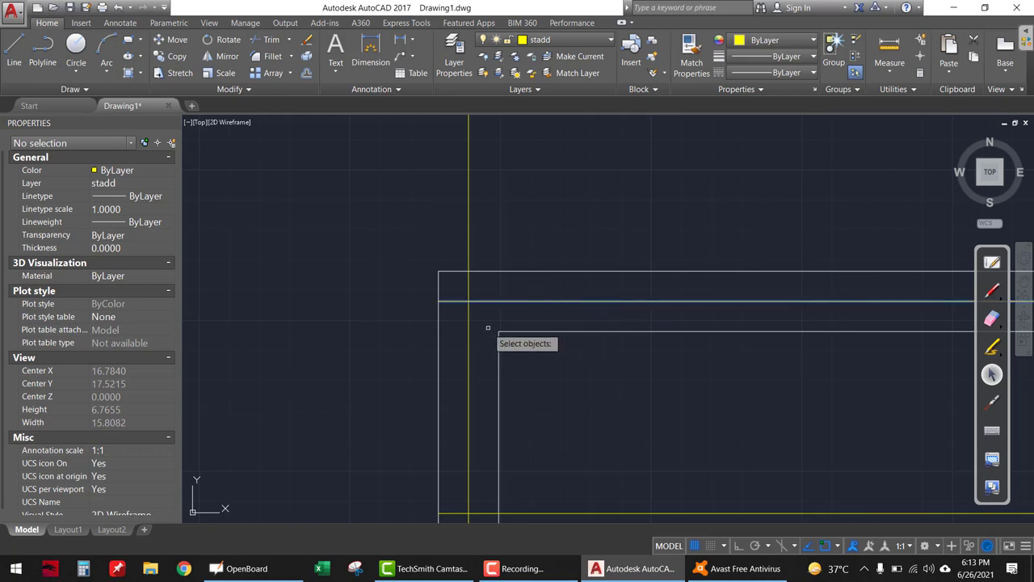
{"action": "left_click", "coordinate": [487, 323]}
{"action": "left_click", "coordinate": [463, 307]}
{"action": "key", "text": "Return"}
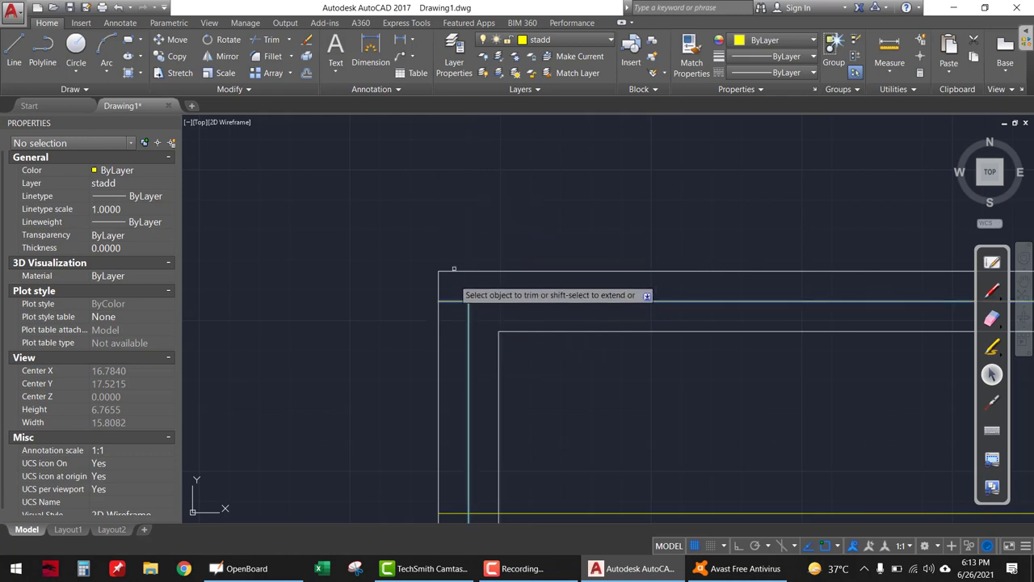
Trim the overhanging construction-line ends at the outline corners
{"action": "left_click", "coordinate": [459, 313]}
{"action": "left_click", "coordinate": [544, 344]}
{"action": "scroll", "coordinate": [544, 343], "scroll_direction": "down", "scroll_amount": 3}
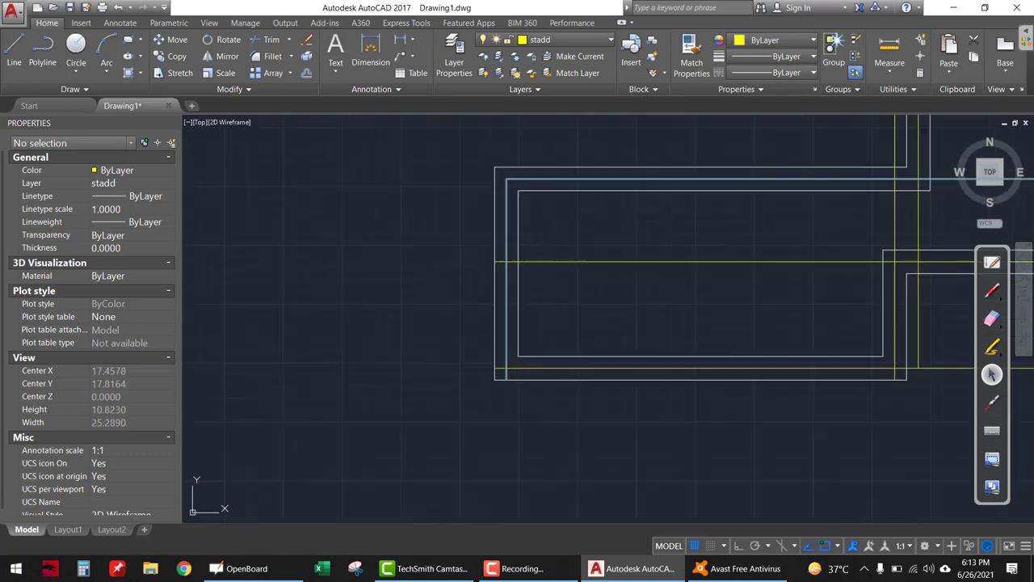
{"action": "left_click", "coordinate": [508, 246]}
{"action": "scroll", "coordinate": [508, 247], "scroll_direction": "up", "scroll_amount": 5}
{"action": "left_click", "coordinate": [441, 331]}
{"action": "left_click", "coordinate": [462, 289]}
{"action": "scroll", "coordinate": [462, 288], "scroll_direction": "down", "scroll_amount": 5}
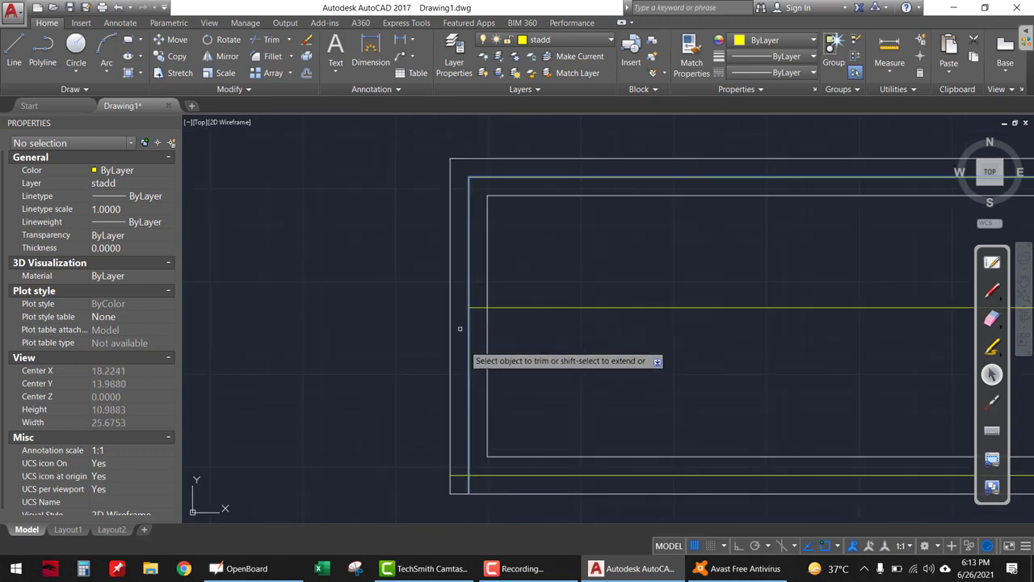
{"action": "scroll", "coordinate": [498, 218], "scroll_direction": "up", "scroll_amount": 3}
{"action": "scroll", "coordinate": [552, 323], "scroll_direction": "up", "scroll_amount": 2}
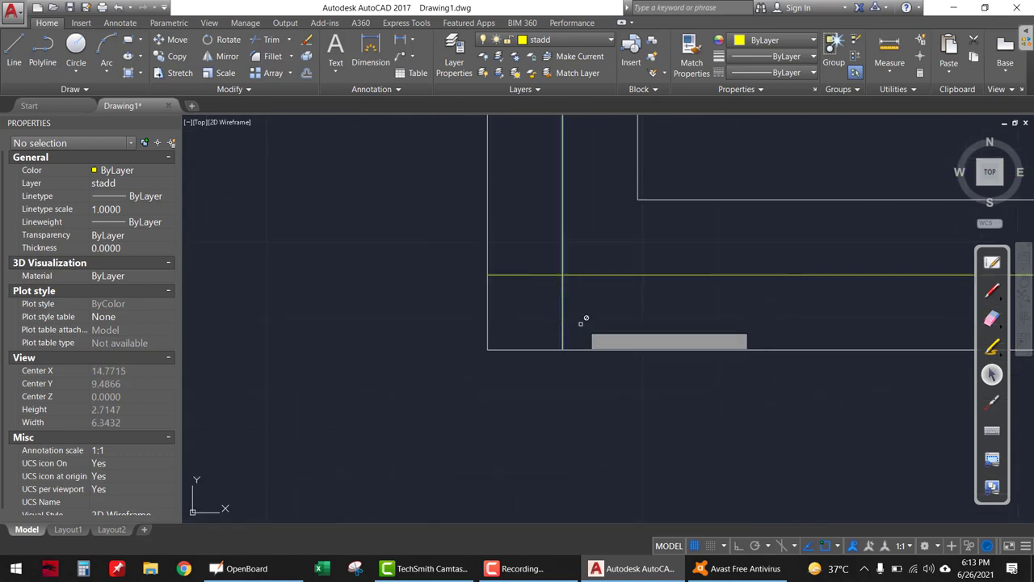
{"action": "left_click", "coordinate": [589, 326]}
{"action": "left_click", "coordinate": [506, 315]}
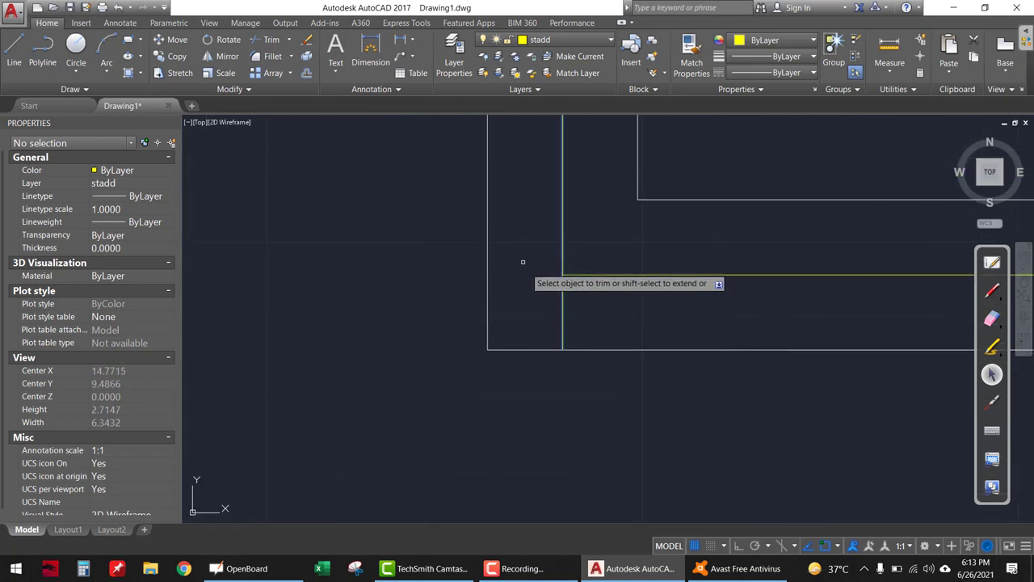
{"action": "scroll", "coordinate": [563, 301], "scroll_direction": "down", "scroll_amount": 5}
{"action": "scroll", "coordinate": [624, 294], "scroll_direction": "down", "scroll_amount": 3}
{"action": "scroll", "coordinate": [436, 342], "scroll_direction": "down", "scroll_amount": 3}
{"action": "scroll", "coordinate": [437, 342], "scroll_direction": "down", "scroll_amount": 2}
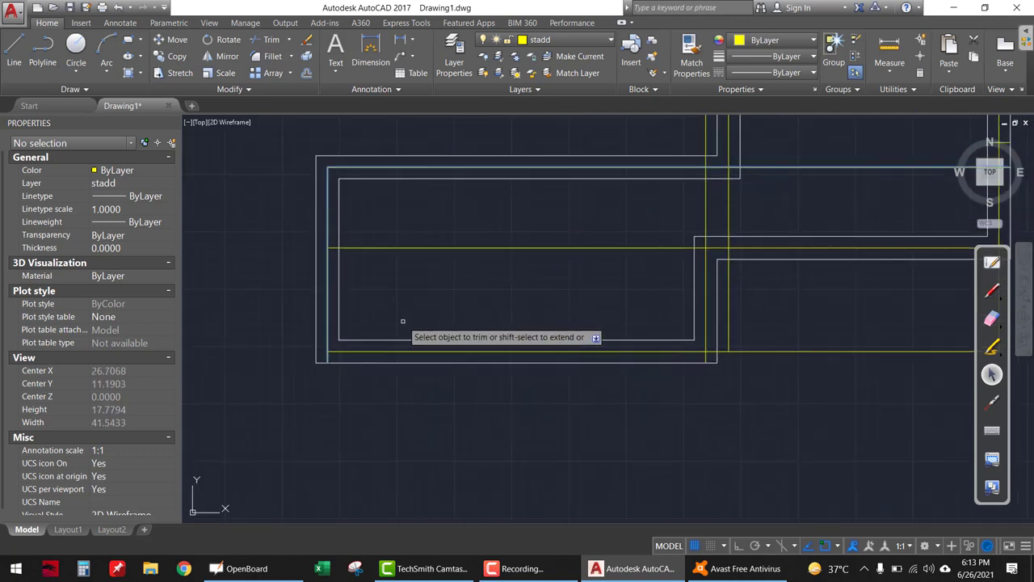
Start TRIM and cut the stray yellow horizontal piece and two vertical stubs at the upper corner
{"action": "scroll", "coordinate": [727, 327], "scroll_direction": "up", "scroll_amount": 2}
{"action": "scroll", "coordinate": [732, 295], "scroll_direction": "up", "scroll_amount": 2}
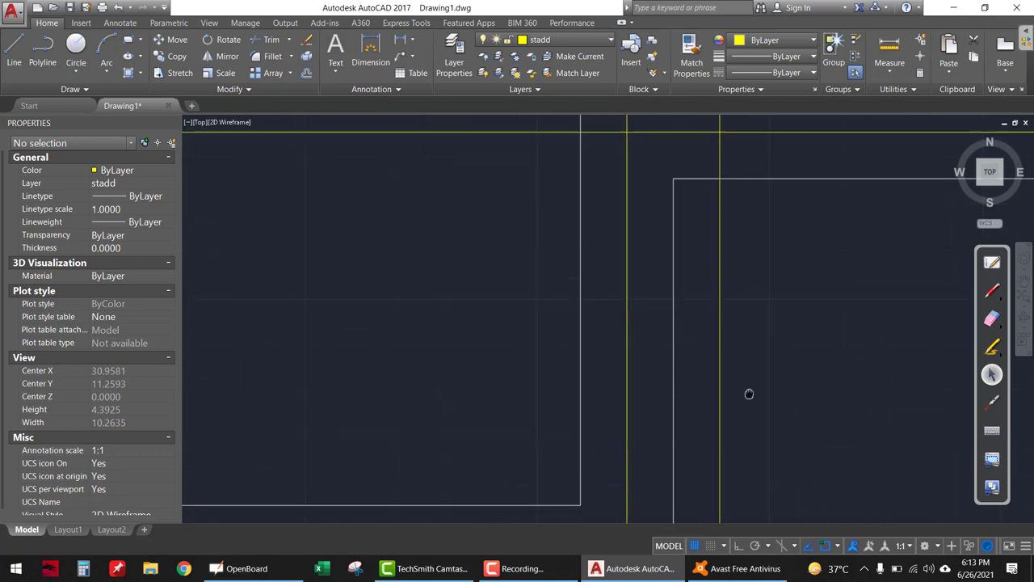
{"action": "scroll", "coordinate": [744, 380], "scroll_direction": "up", "scroll_amount": 2}
{"action": "key", "text": "Escape"}
{"action": "type", "text": "r"}
{"action": "key", "text": "Return"}
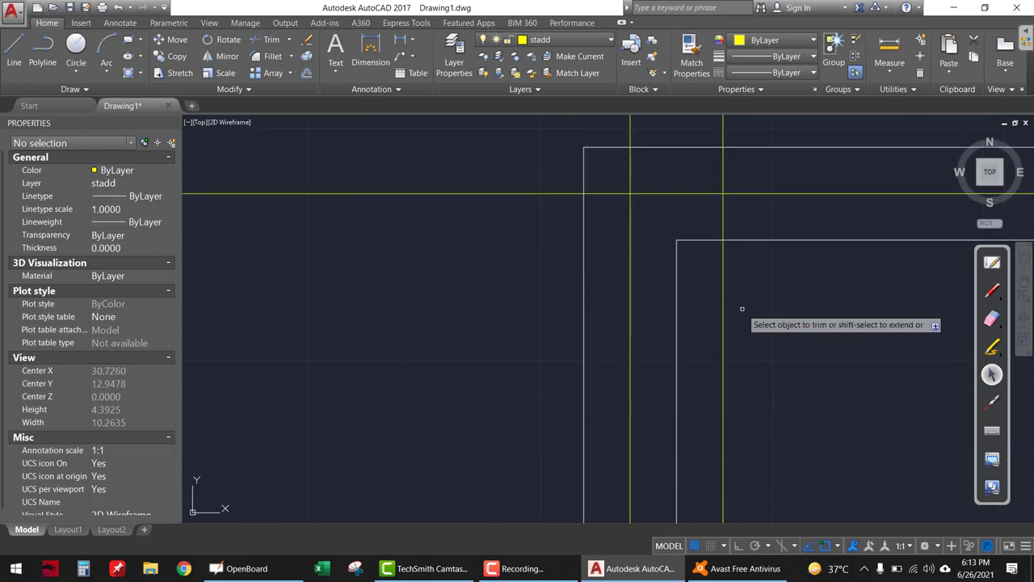
{"action": "mouse_move", "coordinate": [737, 271]}
{"action": "middle_mouse_down"}
{"action": "mouse_move", "coordinate": [740, 386]}
{"action": "mouse_move", "coordinate": [661, 279]}
{"action": "middle_mouse_up"}
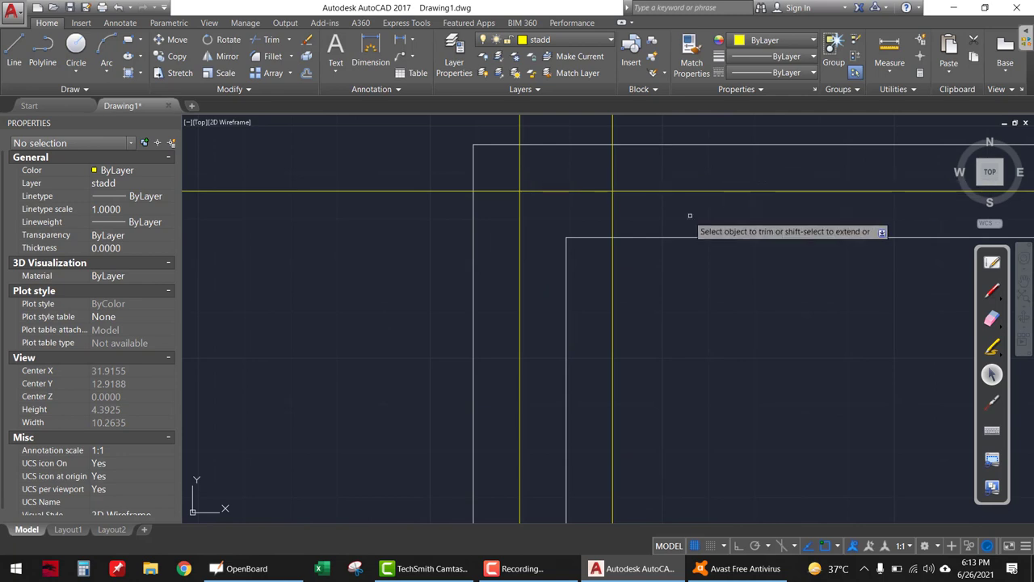
{"action": "scroll", "coordinate": [689, 218], "scroll_direction": "down", "scroll_amount": 2}
{"action": "scroll", "coordinate": [709, 279], "scroll_direction": "up", "scroll_amount": 4}
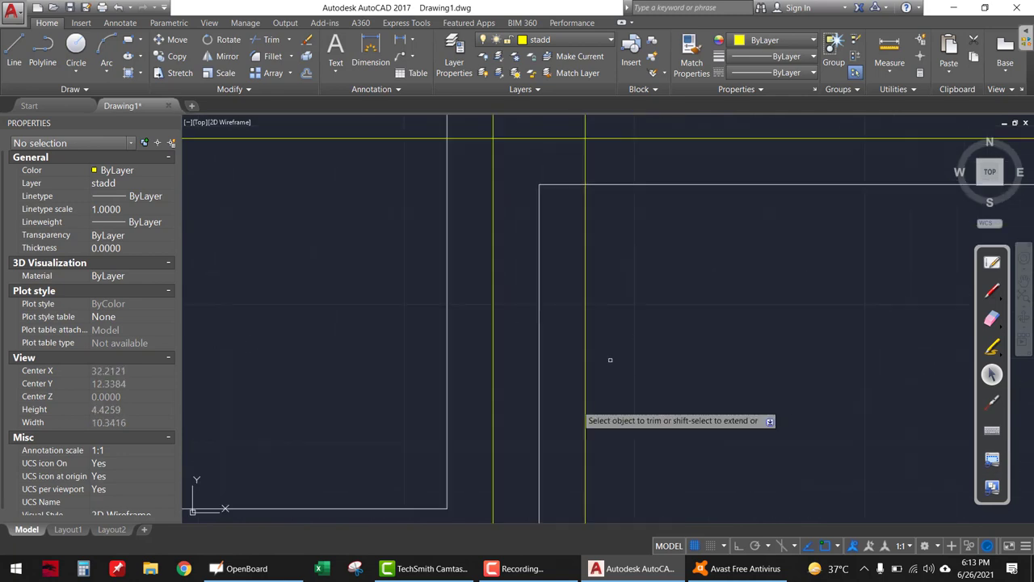
{"action": "middle_click_drag", "start_coordinate": [499, 178], "coordinate": [536, 224]}
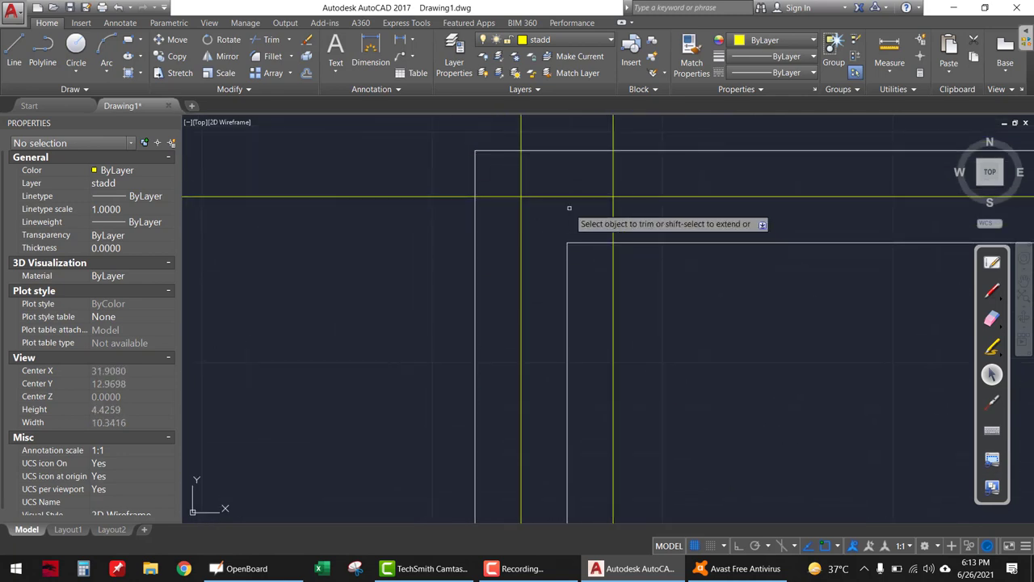
{"action": "left_click", "coordinate": [489, 196]}
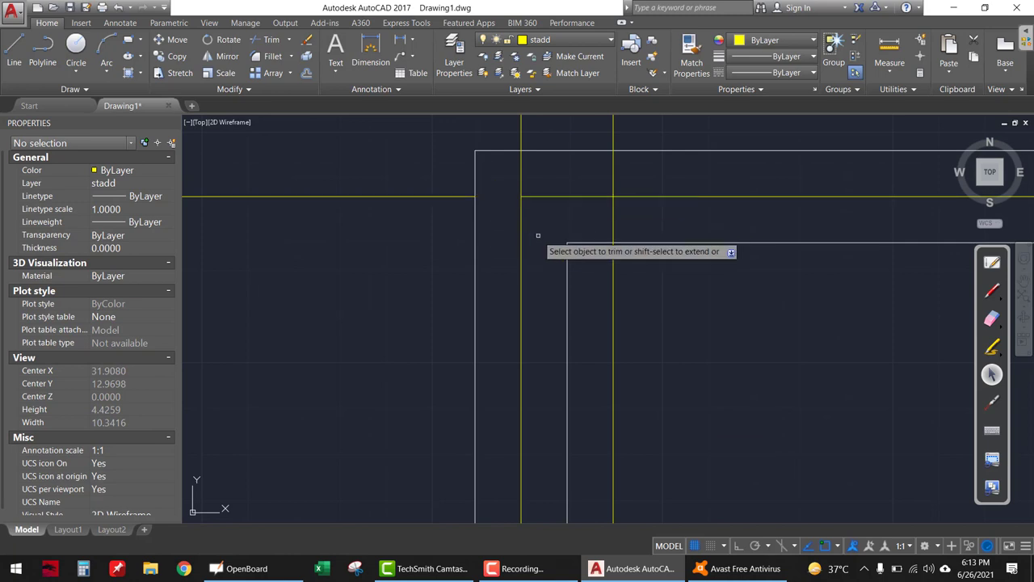
{"action": "left_click", "coordinate": [611, 172]}
{"action": "left_click", "coordinate": [522, 170]}
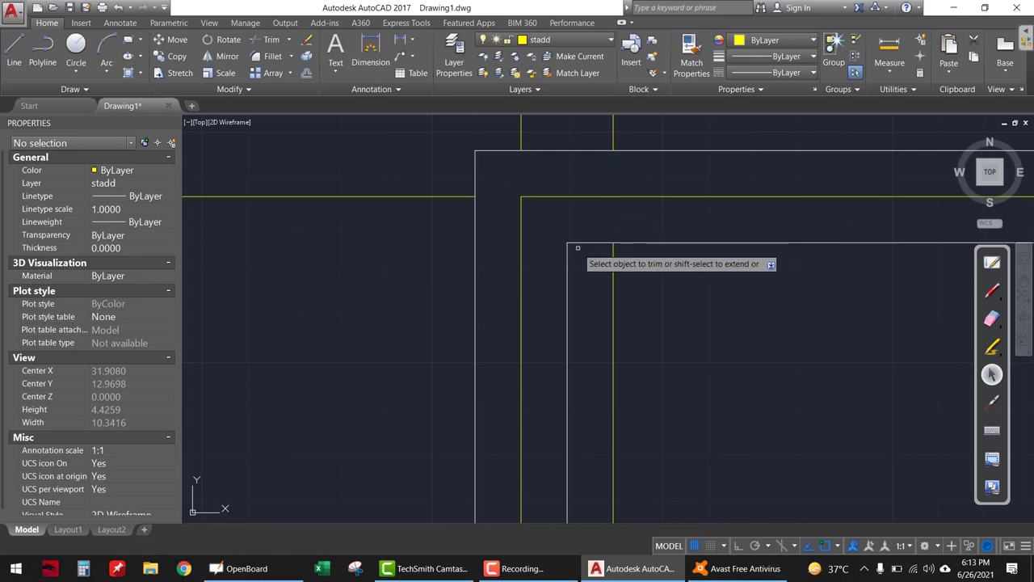
Trim the overlapping line ends at the next junction using two crossing windows
{"action": "scroll", "coordinate": [577, 248], "scroll_direction": "down", "scroll_amount": 4}
{"action": "middle_click_drag", "start_coordinate": [814, 261], "coordinate": [686, 147]}
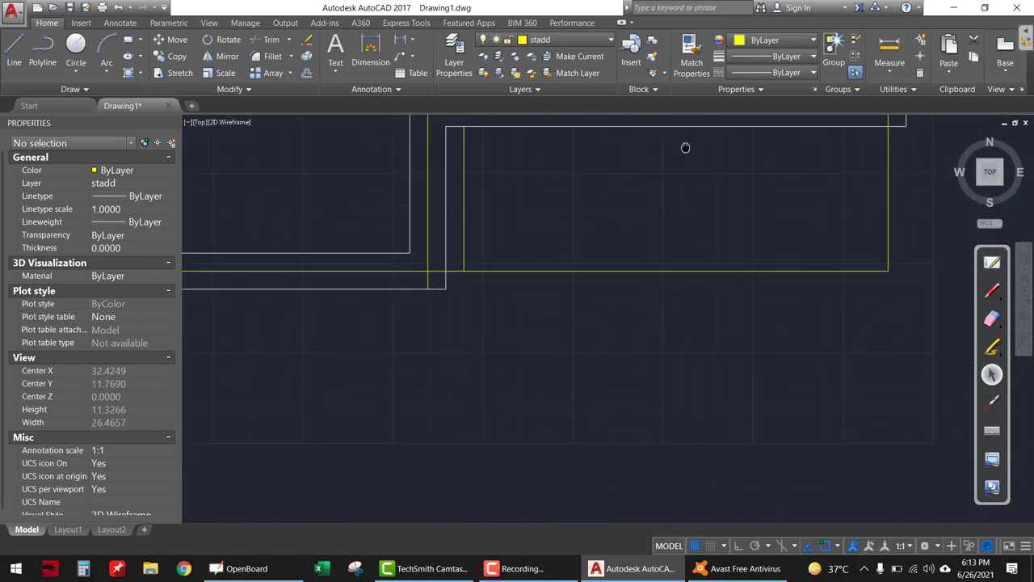
{"action": "scroll", "coordinate": [440, 267], "scroll_direction": "up", "scroll_amount": 3}
{"action": "scroll", "coordinate": [457, 259], "scroll_direction": "up", "scroll_amount": 3}
{"action": "left_click", "coordinate": [454, 256]}
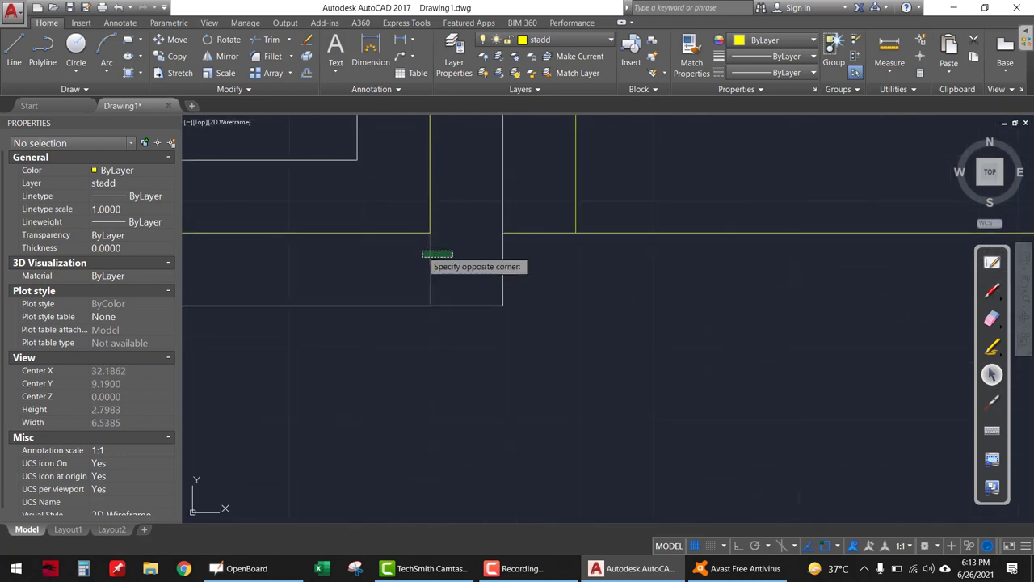
{"action": "left_click", "coordinate": [422, 254]}
{"action": "scroll", "coordinate": [836, 270], "scroll_direction": "down", "scroll_amount": 3}
{"action": "scroll", "coordinate": [762, 207], "scroll_direction": "down", "scroll_amount": 2}
{"action": "scroll", "coordinate": [606, 198], "scroll_direction": "down", "scroll_amount": 2}
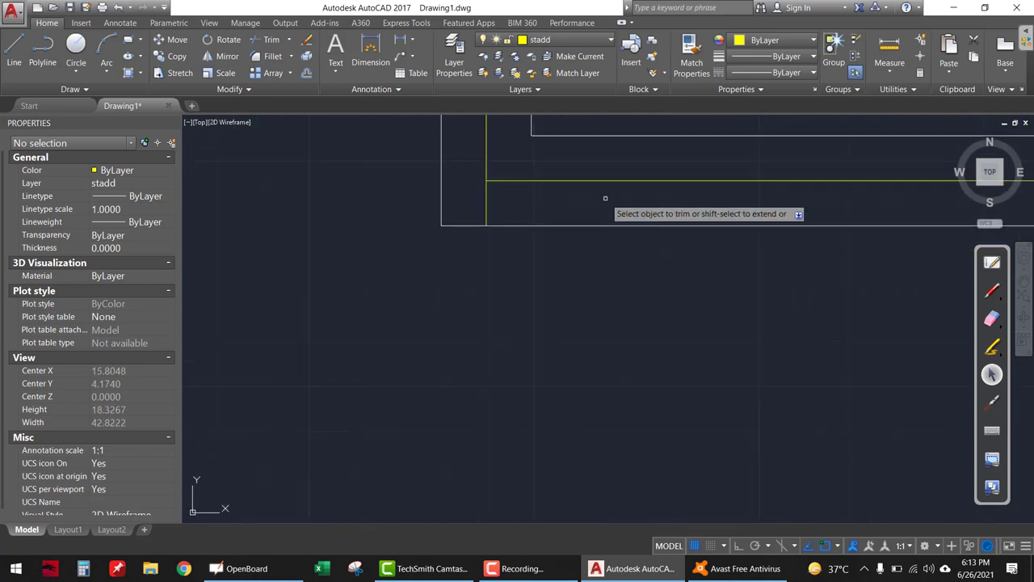
{"action": "scroll", "coordinate": [566, 200], "scroll_direction": "up", "scroll_amount": 1}
{"action": "left_click", "coordinate": [474, 199]}
{"action": "left_click", "coordinate": [380, 186]}
Trim the yellow horizontal and vertical overshoots and leftover stubs at two more corners
{"action": "scroll", "coordinate": [473, 223], "scroll_direction": "up", "scroll_amount": 2}
{"action": "scroll", "coordinate": [646, 177], "scroll_direction": "up", "scroll_amount": 2}
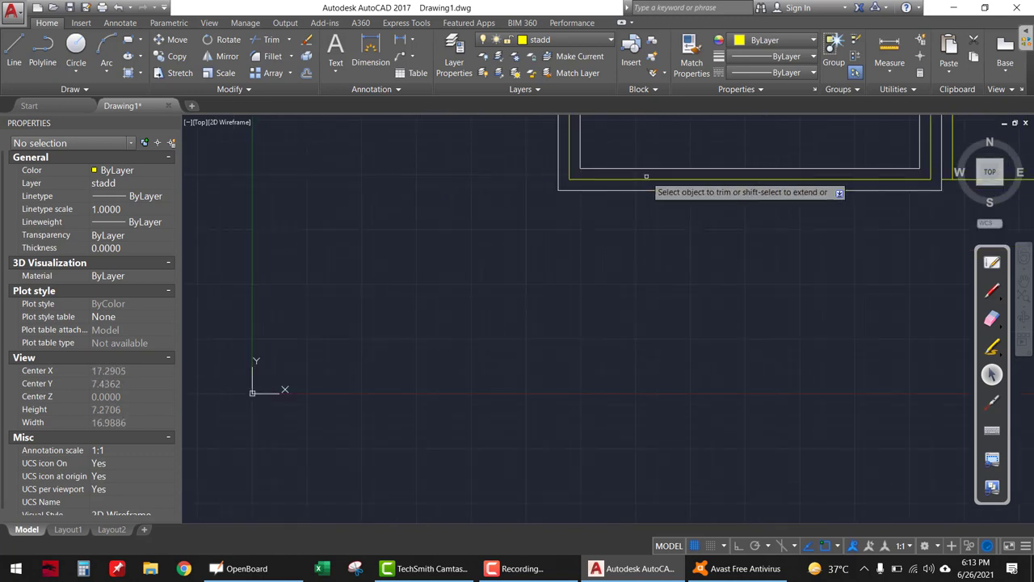
{"action": "scroll", "coordinate": [646, 176], "scroll_direction": "down", "scroll_amount": 2}
{"action": "scroll", "coordinate": [455, 266], "scroll_direction": "down", "scroll_amount": 1}
{"action": "scroll", "coordinate": [455, 267], "scroll_direction": "up", "scroll_amount": 2}
{"action": "scroll", "coordinate": [524, 249], "scroll_direction": "up", "scroll_amount": 2}
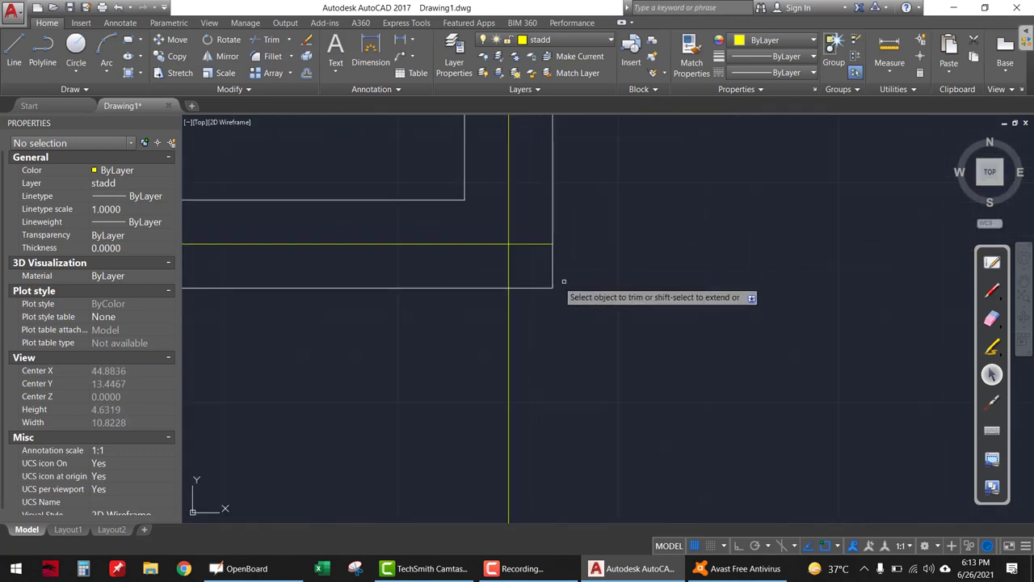
{"action": "left_click", "coordinate": [531, 244]}
{"action": "left_click", "coordinate": [509, 266]}
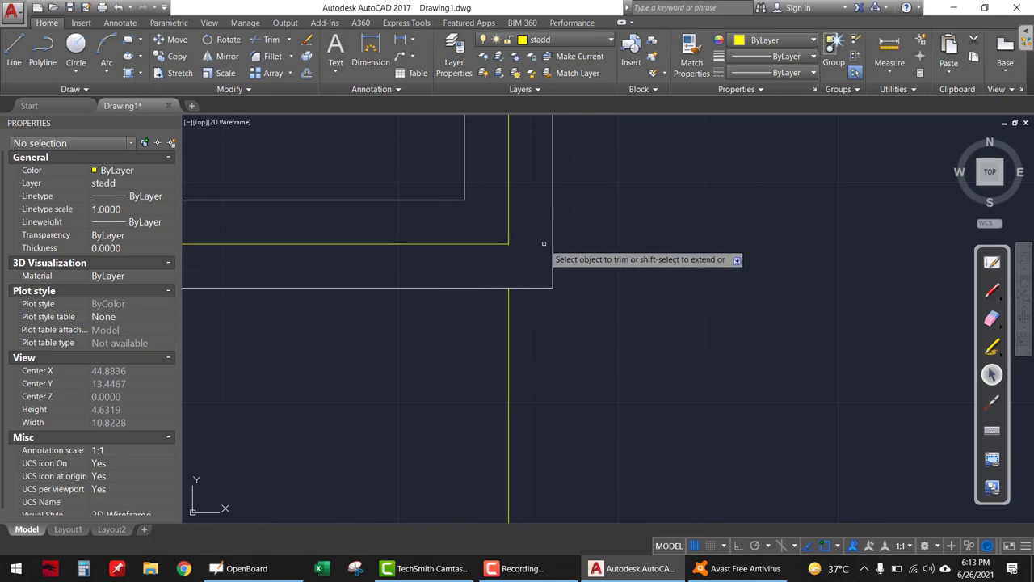
{"action": "scroll", "coordinate": [544, 243], "scroll_direction": "down", "scroll_amount": 3}
{"action": "scroll", "coordinate": [566, 233], "scroll_direction": "up", "scroll_amount": 3}
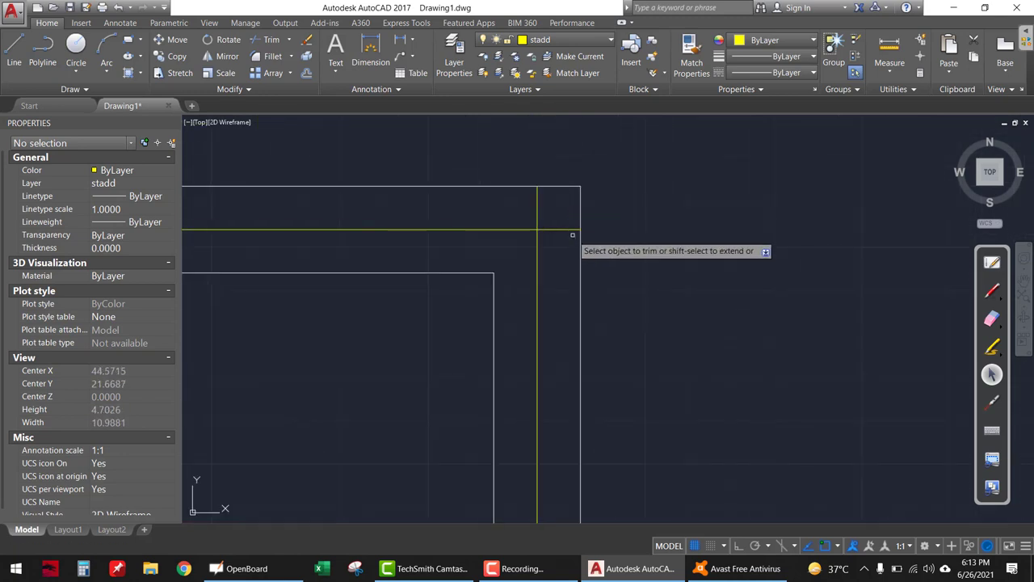
{"action": "left_click", "coordinate": [565, 231]}
{"action": "left_click", "coordinate": [537, 211]}
{"action": "left_click", "coordinate": [516, 201]}
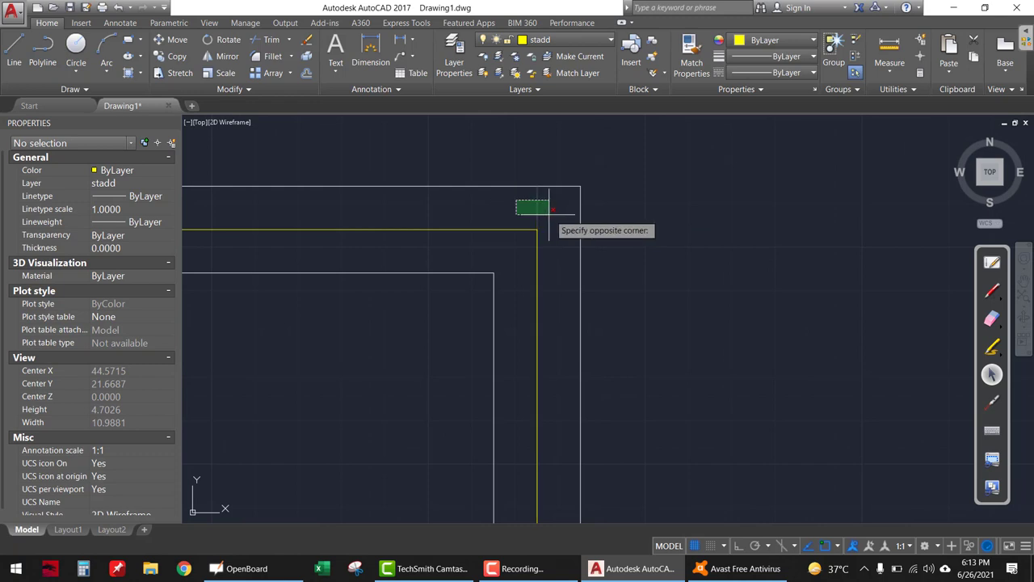
{"action": "left_click", "coordinate": [566, 217]}
Trim two more yellow vertical pieces and the white corner overshoot
{"action": "scroll", "coordinate": [557, 218], "scroll_direction": "down", "scroll_amount": 3}
{"action": "scroll", "coordinate": [472, 212], "scroll_direction": "up", "scroll_amount": 1}
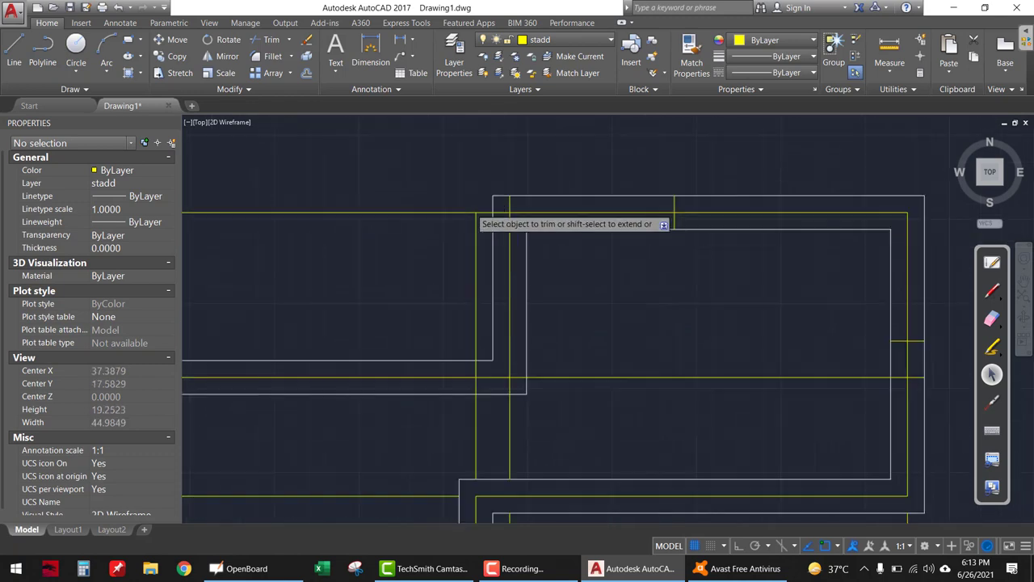
{"action": "scroll", "coordinate": [485, 214], "scroll_direction": "up", "scroll_amount": 6}
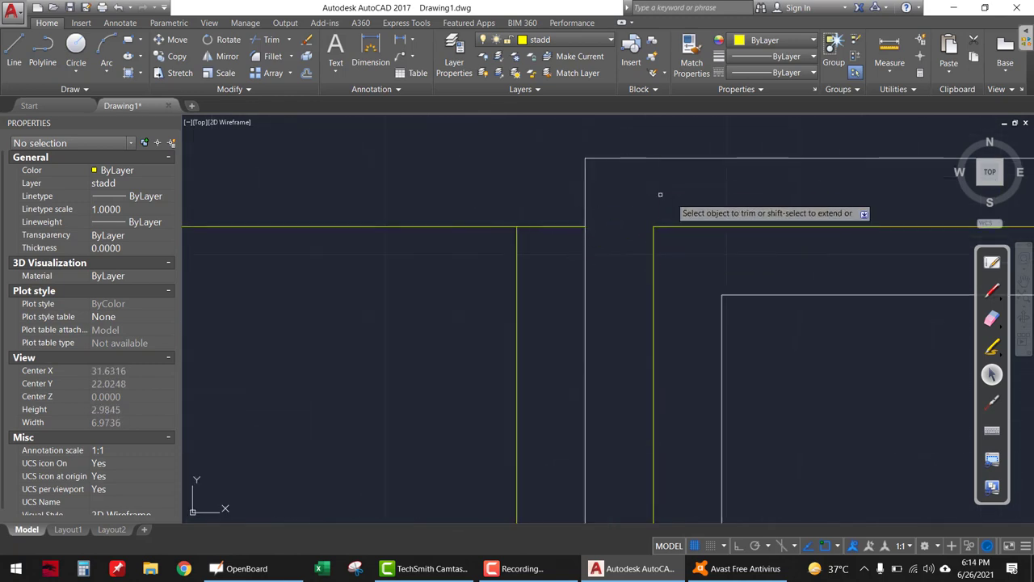
{"action": "scroll", "coordinate": [670, 266], "scroll_direction": "down", "scroll_amount": 2}
{"action": "scroll", "coordinate": [632, 311], "scroll_direction": "up", "scroll_amount": 2}
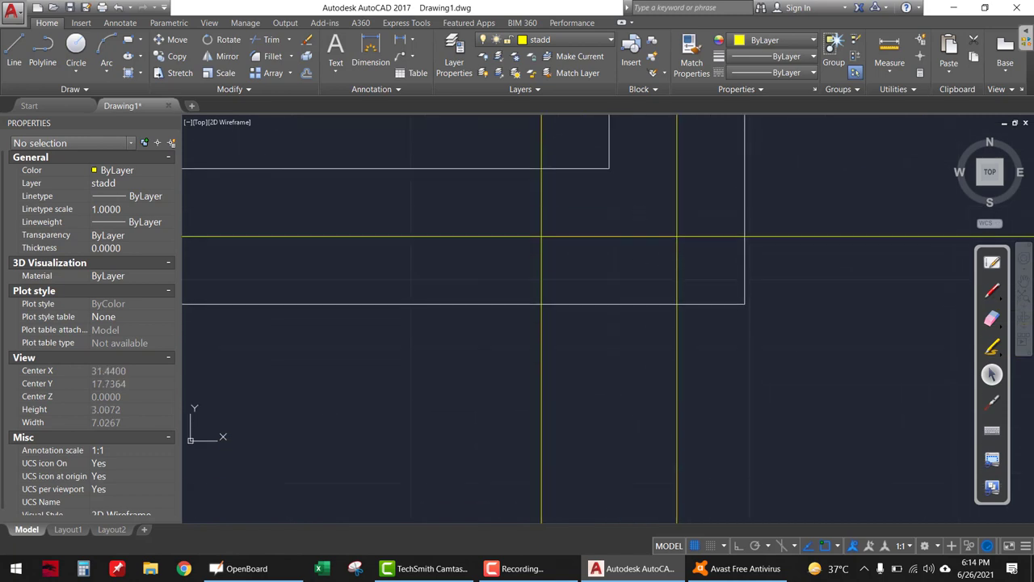
{"action": "scroll", "coordinate": [572, 263], "scroll_direction": "down", "scroll_amount": 2}
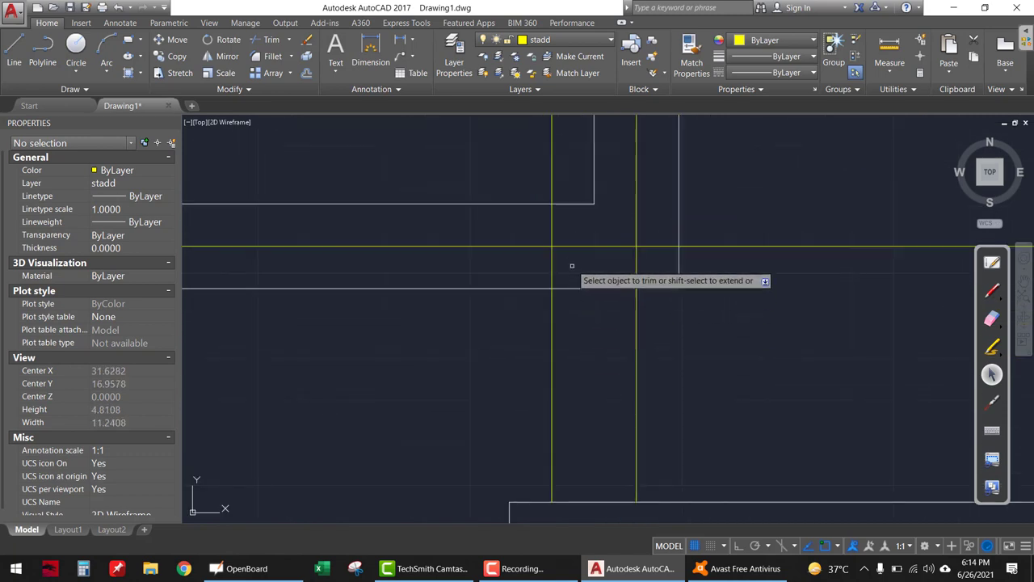
{"action": "left_click", "coordinate": [566, 237]}
{"action": "left_click", "coordinate": [514, 225]}
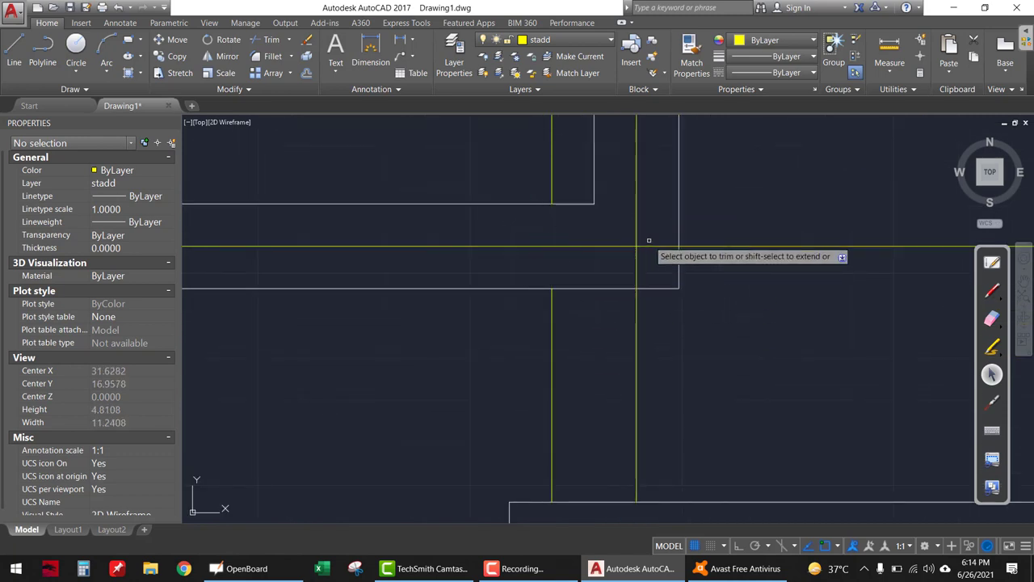
{"action": "left_click", "coordinate": [636, 234]}
{"action": "left_click", "coordinate": [629, 271]}
{"action": "left_click", "coordinate": [614, 283]}
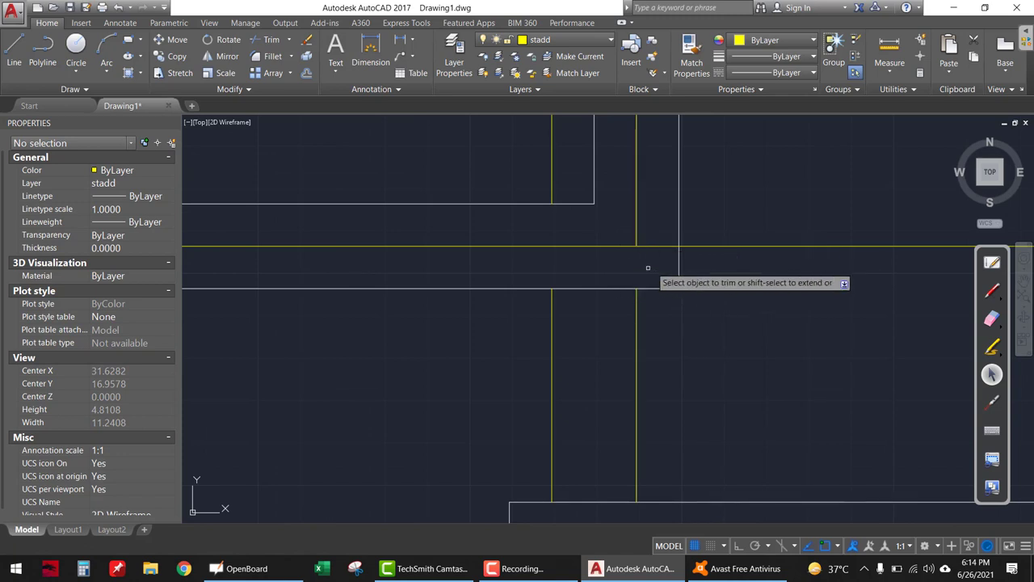
{"action": "scroll", "coordinate": [659, 249], "scroll_direction": "down", "scroll_amount": 3}
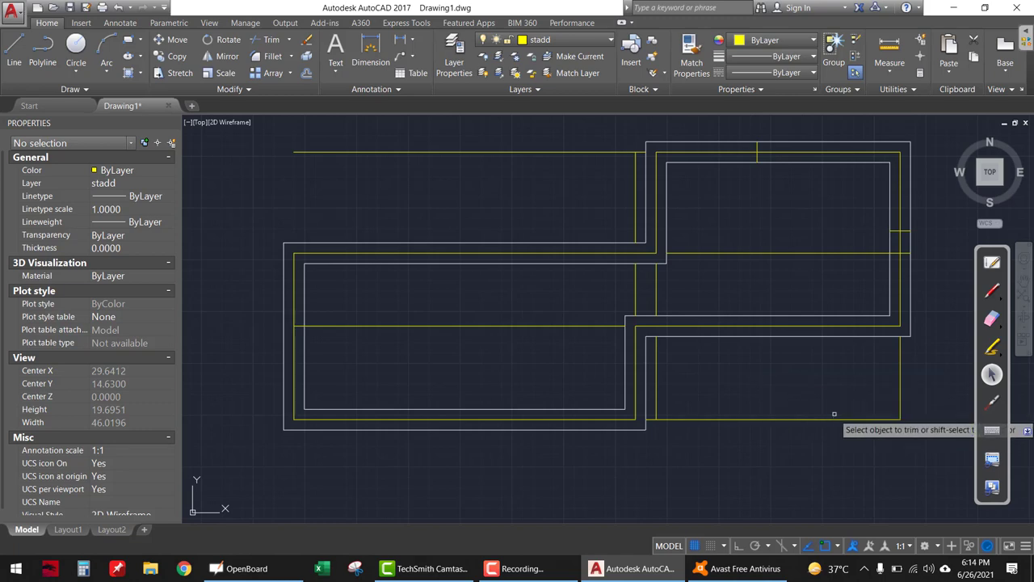
End trimming and remove the horizontal line in the upper box and the lower-right yellow vertical
{"action": "key", "text": "Escape"}
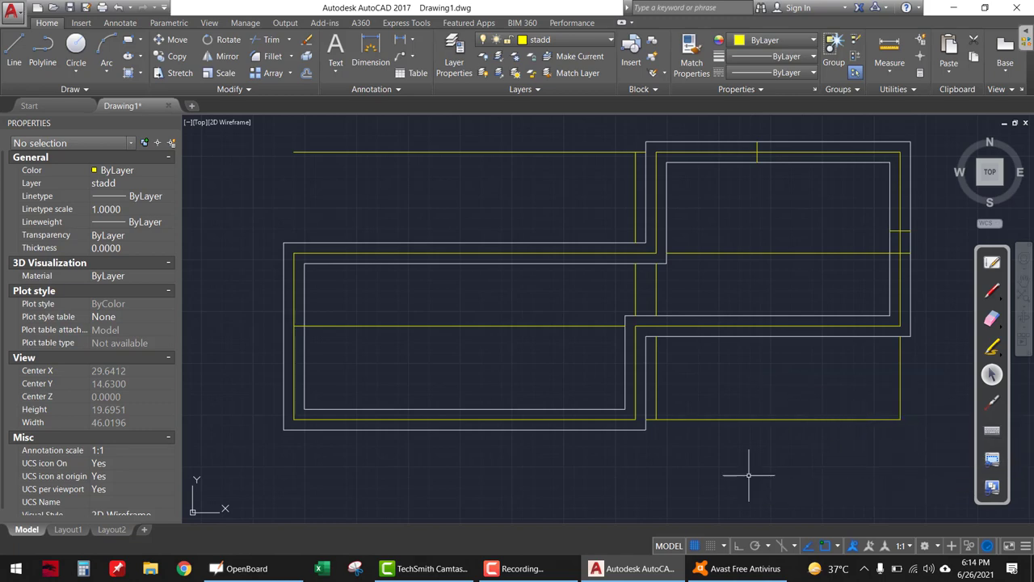
{"action": "left_click", "coordinate": [757, 472]}
{"action": "left_click", "coordinate": [731, 384]}
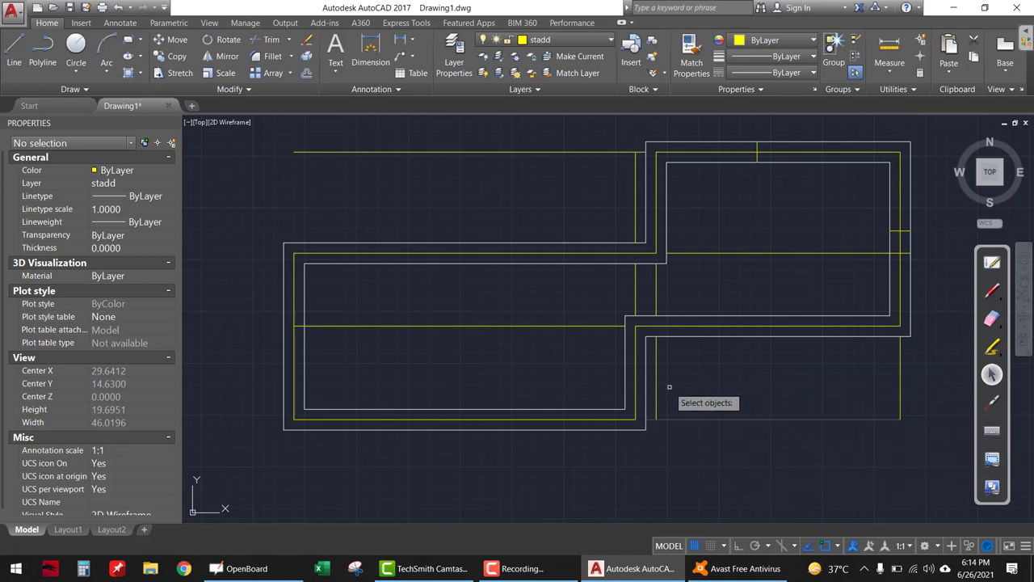
{"action": "scroll", "coordinate": [670, 392], "scroll_direction": "up", "scroll_amount": 4}
{"action": "scroll", "coordinate": [638, 363], "scroll_direction": "down", "scroll_amount": 5}
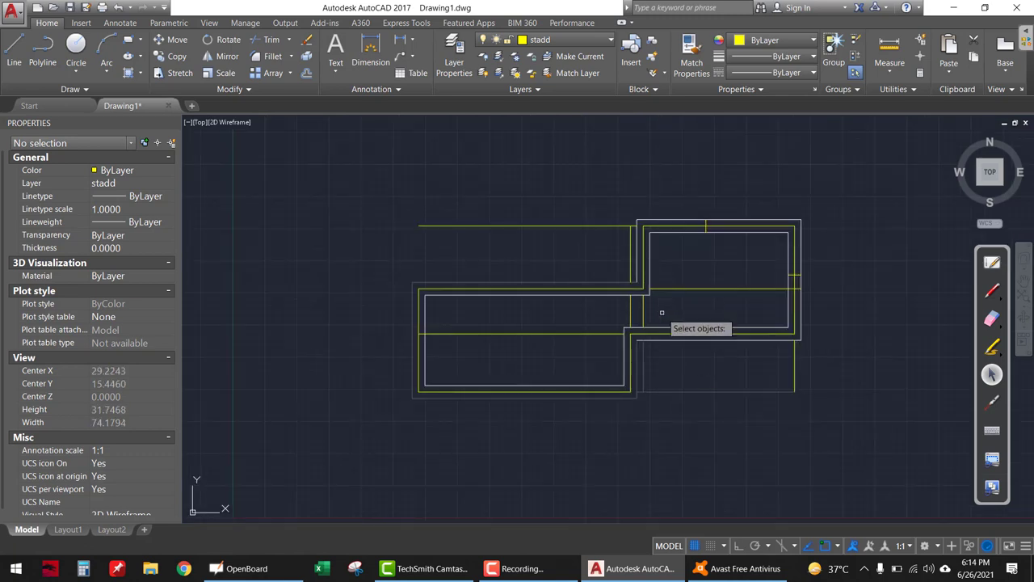
{"action": "left_click", "coordinate": [727, 307]}
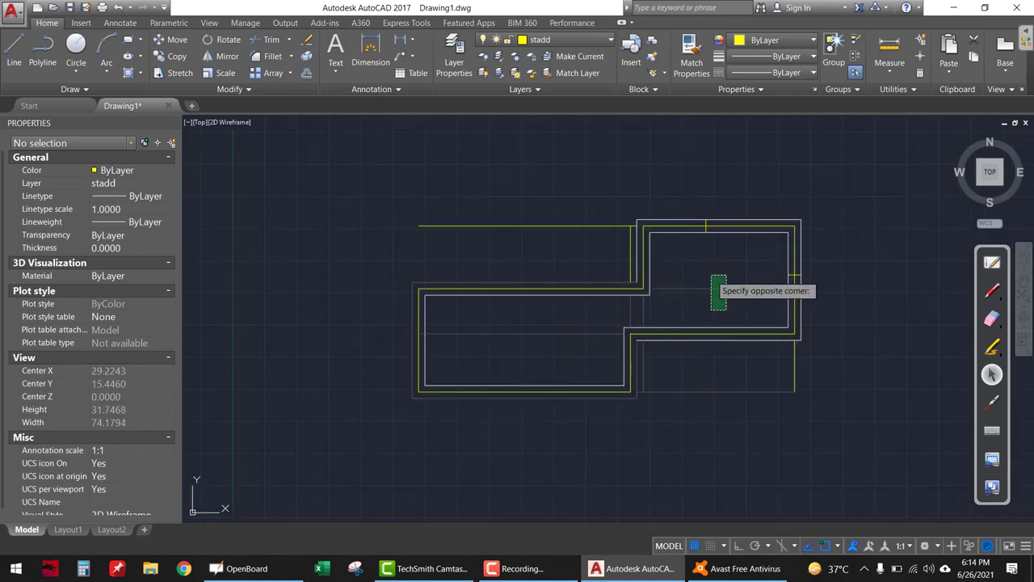
{"action": "left_click", "coordinate": [714, 281]}
{"action": "left_click", "coordinate": [772, 386]}
{"action": "left_click", "coordinate": [751, 367]}
Remove the long yellow top line, cancel the unfinished selection and centre the outline
{"action": "left_click", "coordinate": [623, 194]}
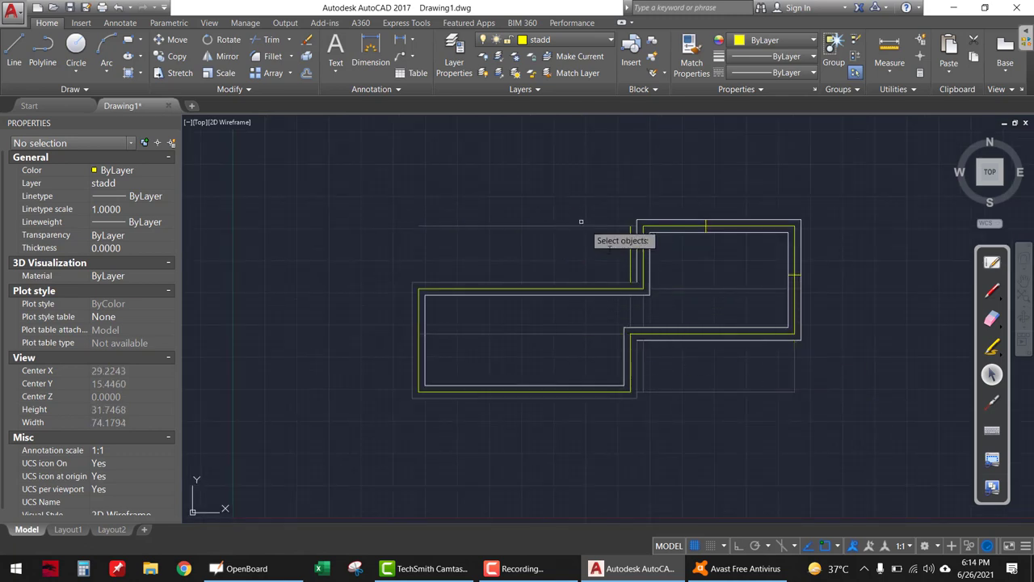
{"action": "left_click", "coordinate": [609, 252]}
{"action": "scroll", "coordinate": [618, 253], "scroll_direction": "up", "scroll_amount": 5}
{"action": "left_click", "coordinate": [687, 261]}
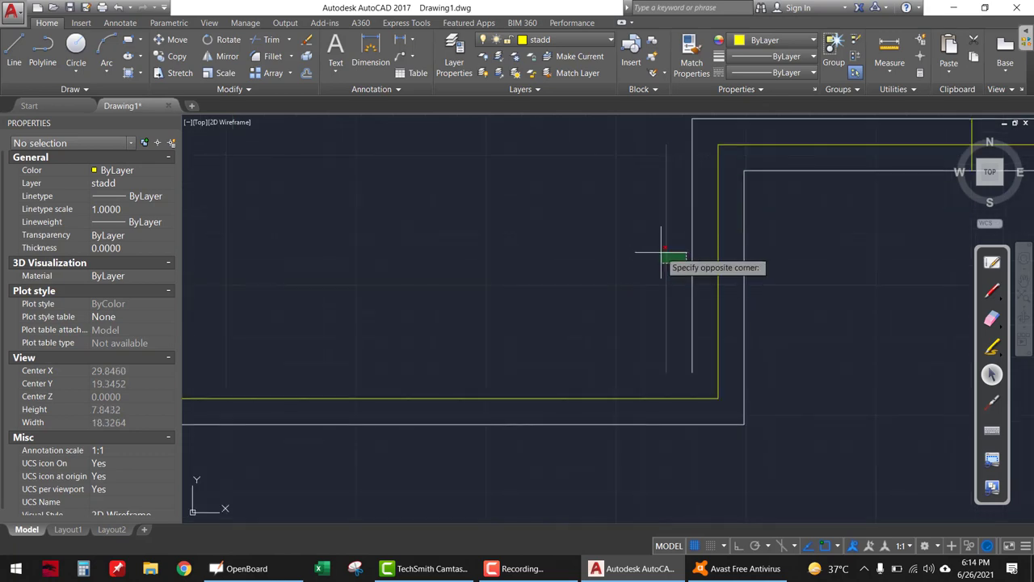
{"action": "scroll", "coordinate": [703, 278], "scroll_direction": "down", "scroll_amount": 5}
{"action": "scroll", "coordinate": [805, 268], "scroll_direction": "up", "scroll_amount": 7}
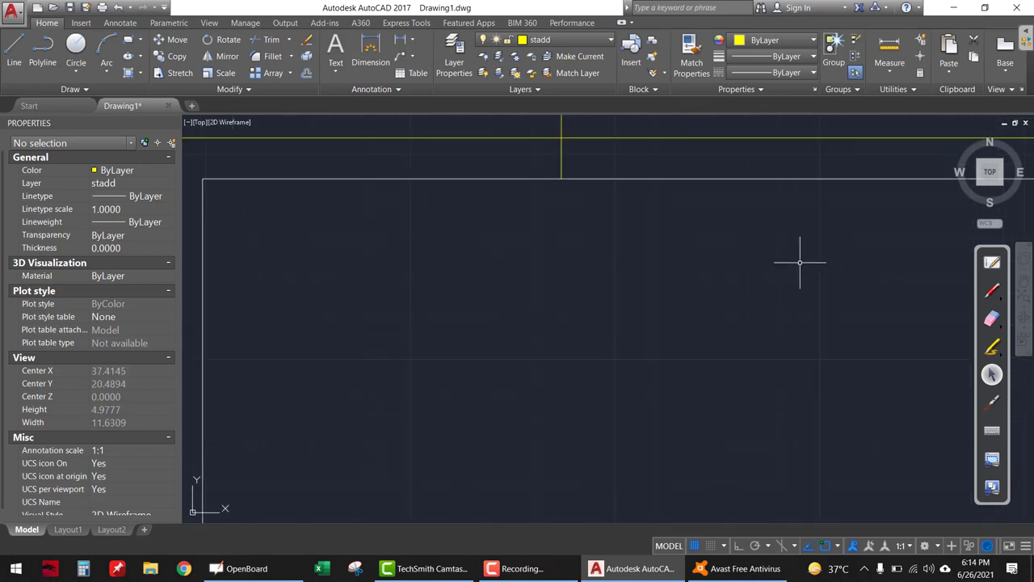
{"action": "scroll", "coordinate": [739, 277], "scroll_direction": "down", "scroll_amount": 4}
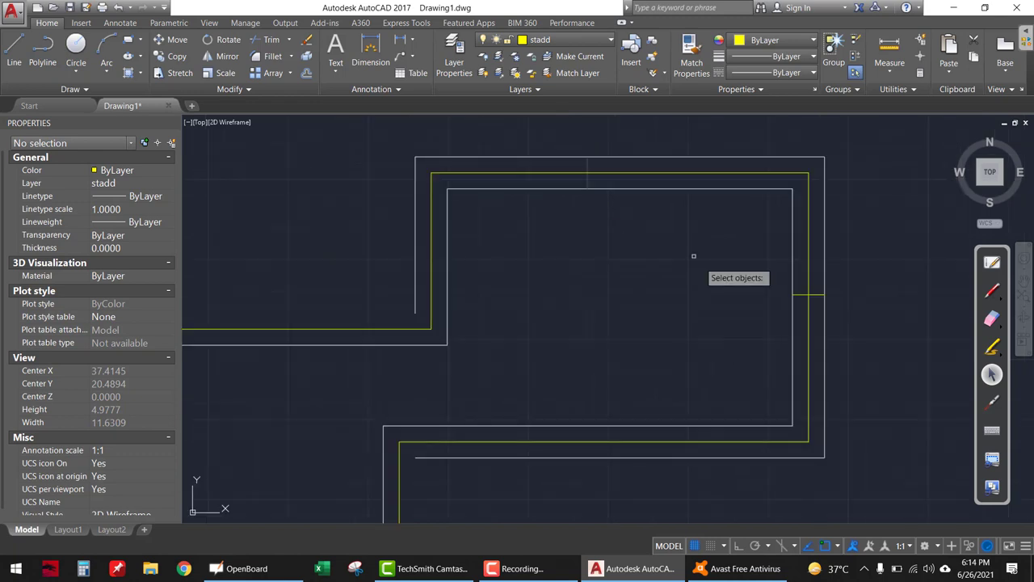
{"action": "scroll", "coordinate": [832, 323], "scroll_direction": "up", "scroll_amount": 5}
{"action": "left_click", "coordinate": [812, 284]}
{"action": "scroll", "coordinate": [792, 243], "scroll_direction": "down", "scroll_amount": 5}
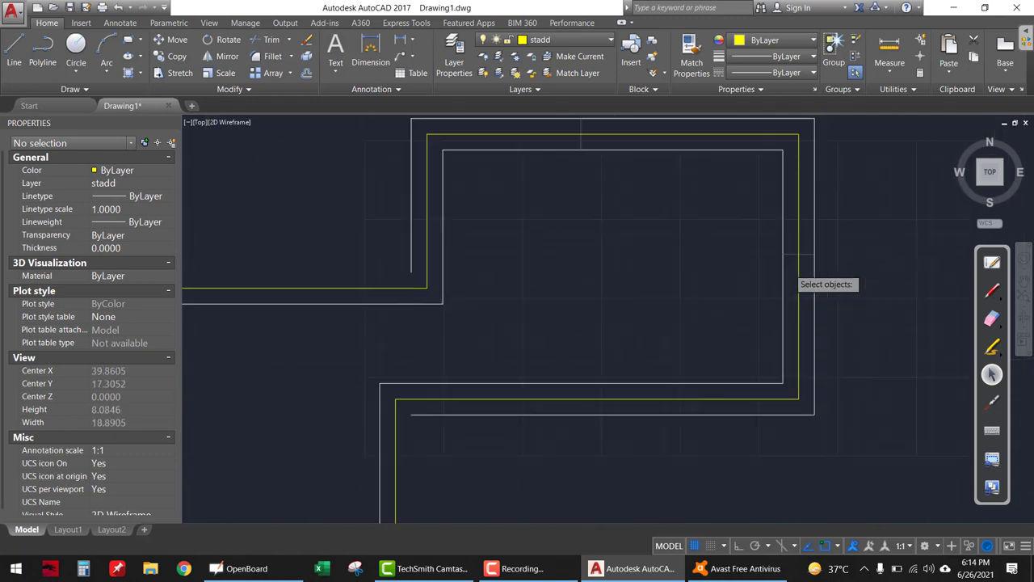
{"action": "key", "text": "Escape"}
{"action": "middle_click_drag", "start_coordinate": [607, 399], "coordinate": [663, 376]}
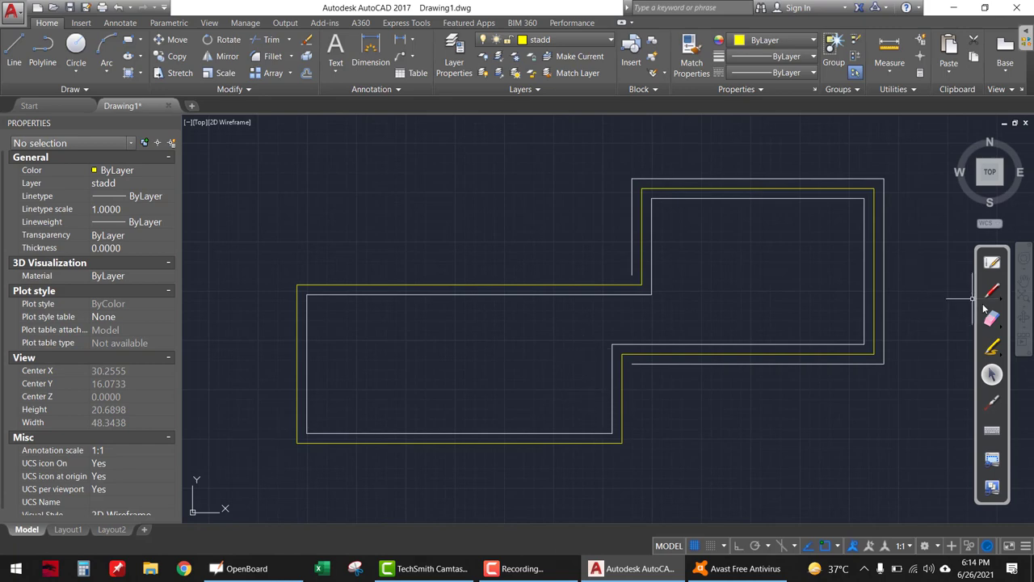
{"action": "left_click", "coordinate": [992, 292]}
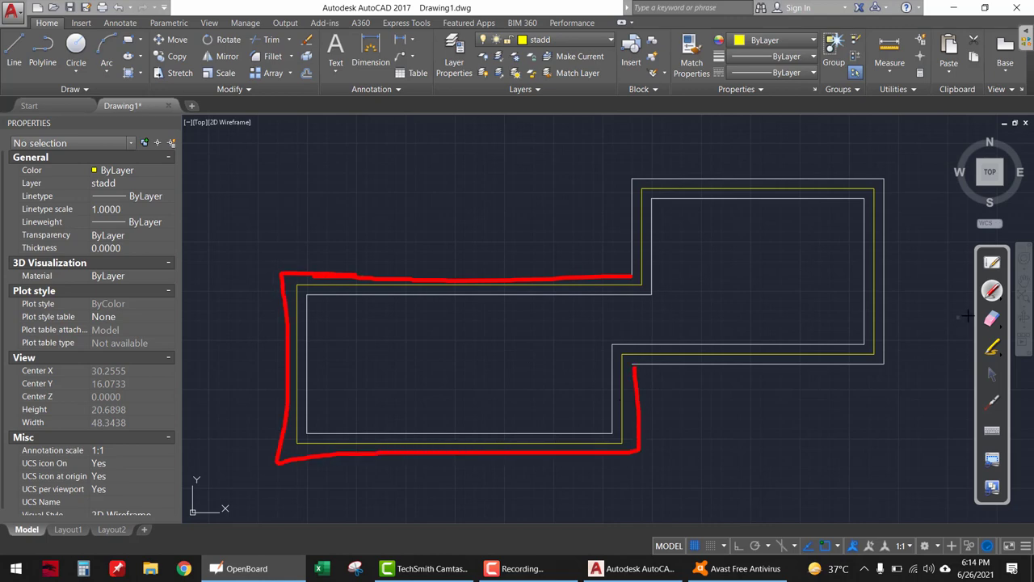
{"action": "left_click", "coordinate": [991, 321]}
{"action": "mouse_move", "coordinate": [630, 279]}
{"action": "left_mouse_down"}
{"action": "mouse_move", "coordinate": [711, 457]}
{"action": "mouse_move", "coordinate": [624, 348]}
{"action": "mouse_move", "coordinate": [233, 454]}
{"action": "left_mouse_up"}
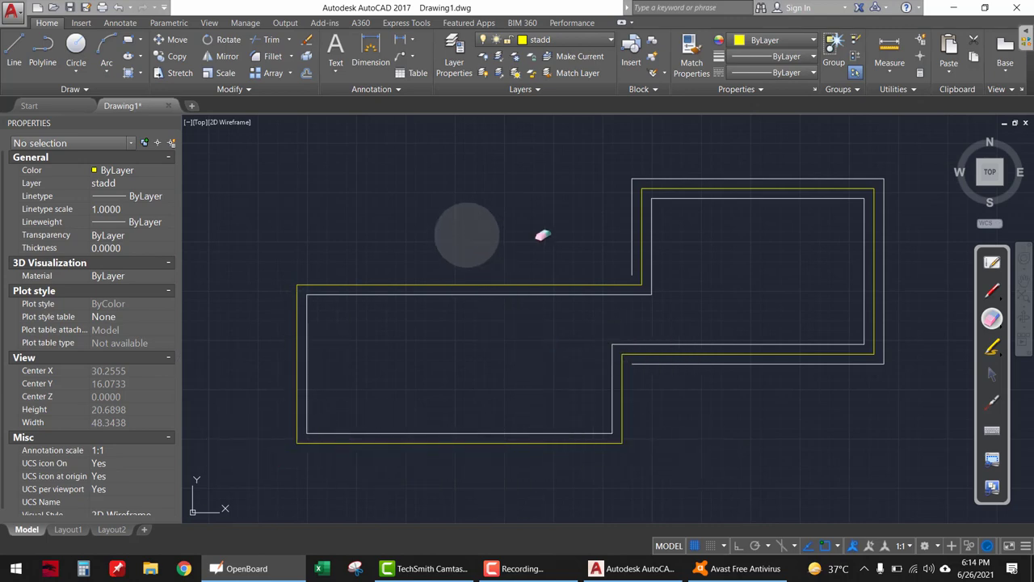
{"action": "left_click", "coordinate": [766, 274]}
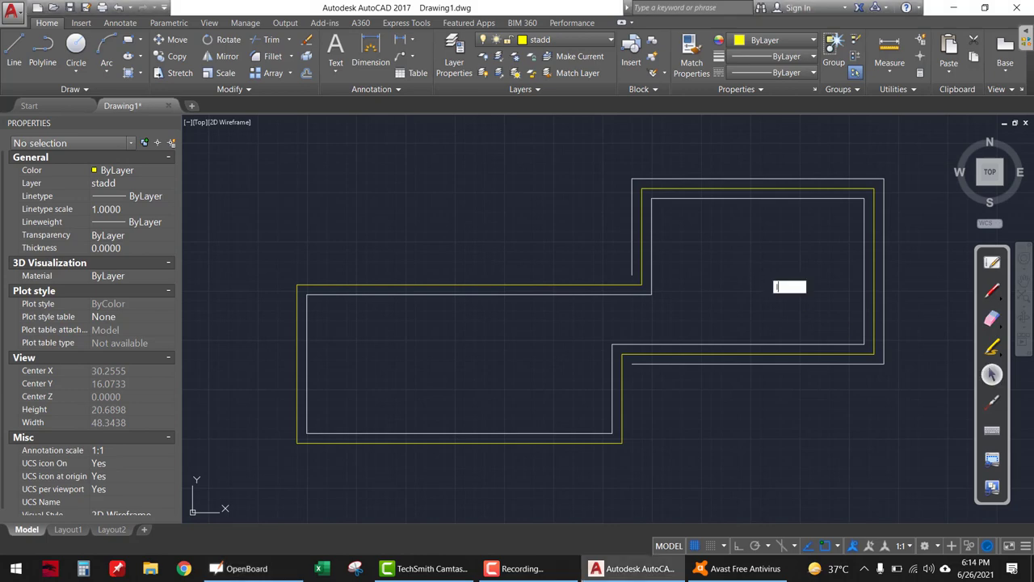
Turn off layer 0 in the Layer Properties Manager so only the yellow centreline loop shows
{"action": "type", "text": "la"}
{"action": "key", "text": "Return"}
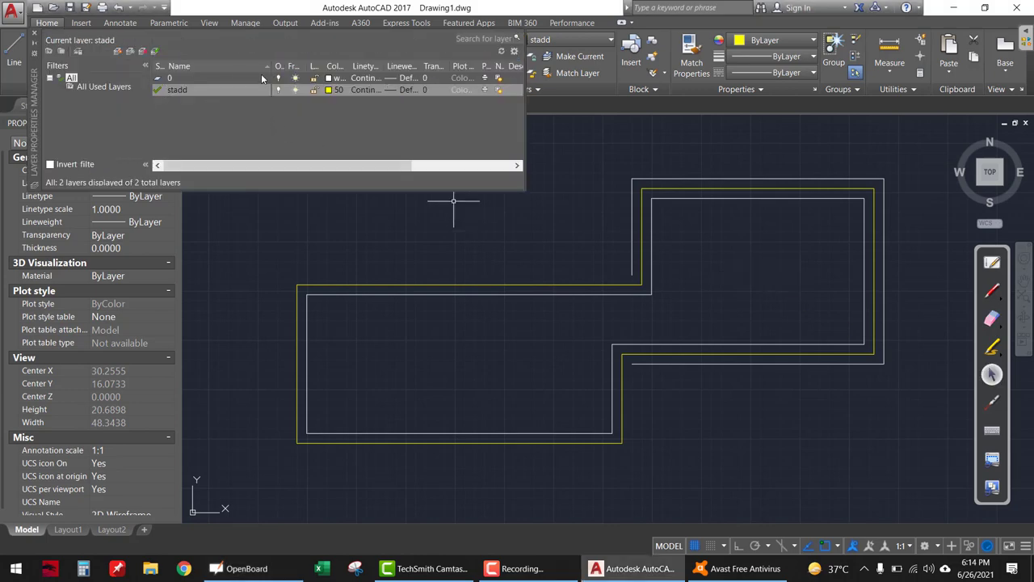
{"action": "left_click", "coordinate": [279, 77]}
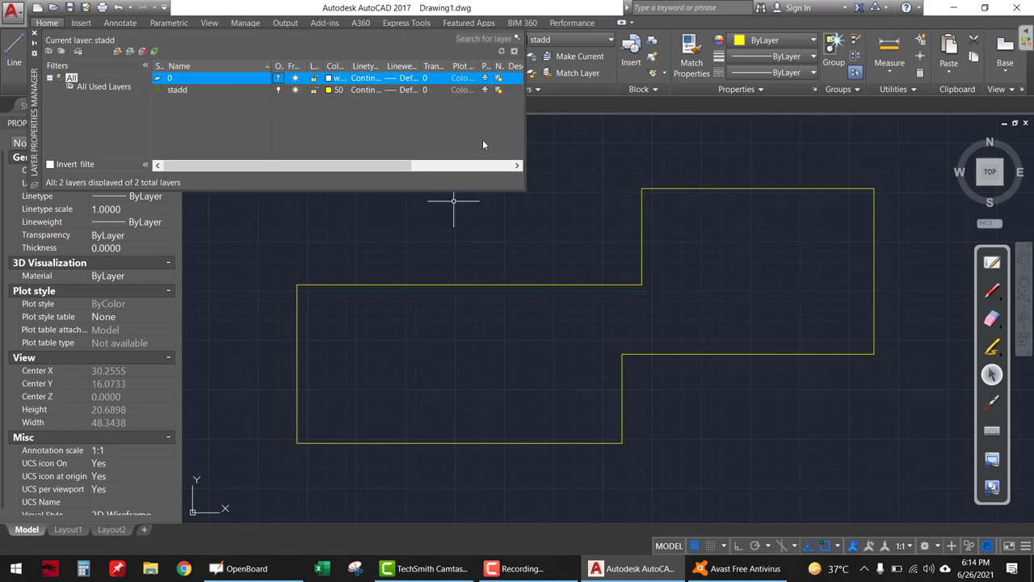
{"action": "left_click", "coordinate": [34, 37]}
{"action": "scroll", "coordinate": [501, 266], "scroll_direction": "down", "scroll_amount": 4}
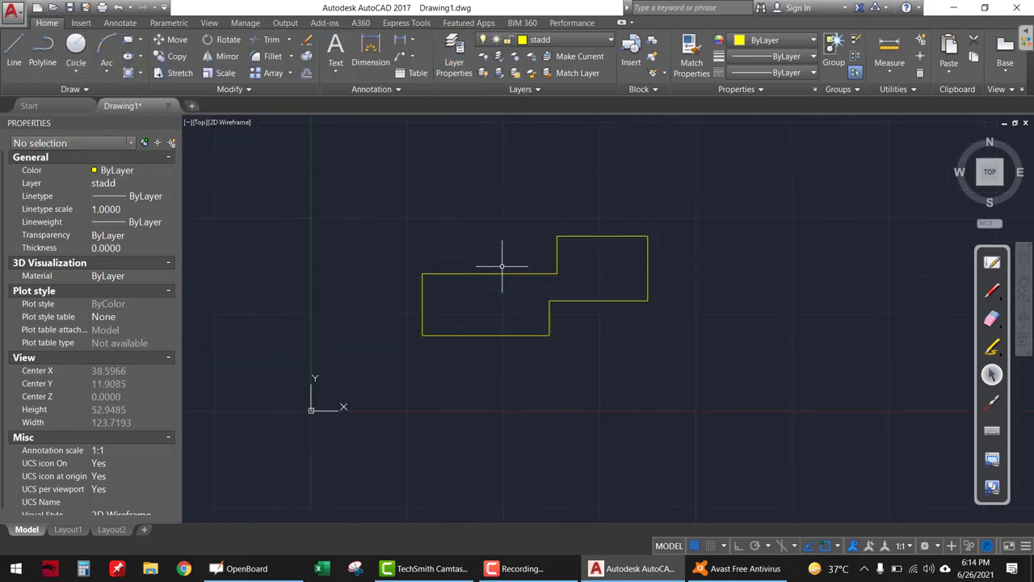
Run WBLOCK (blo) and window-select the eight outline objects
{"action": "type", "text": "Wb"}
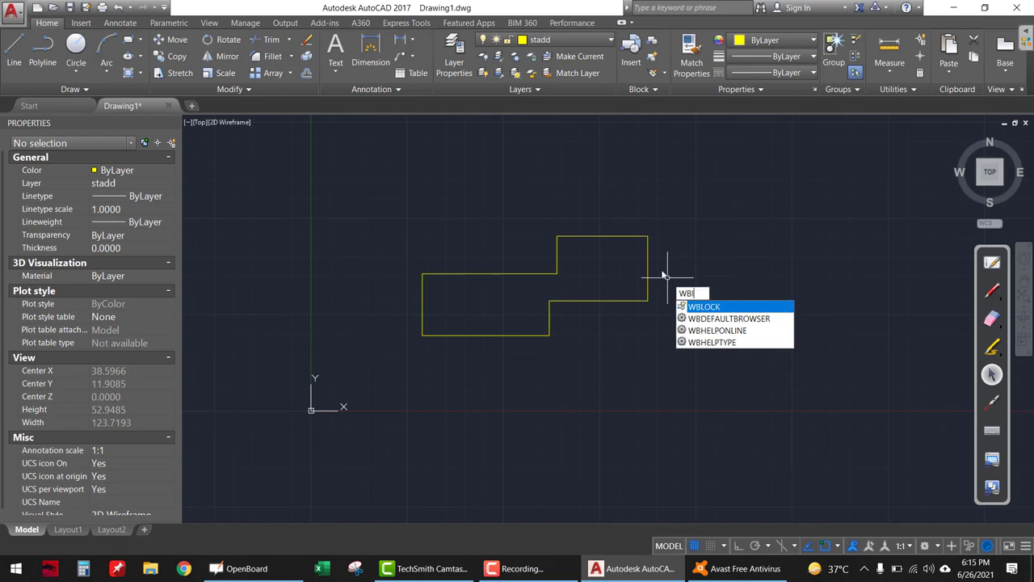
{"action": "type", "text": "lo"}
{"action": "key", "text": "Return"}
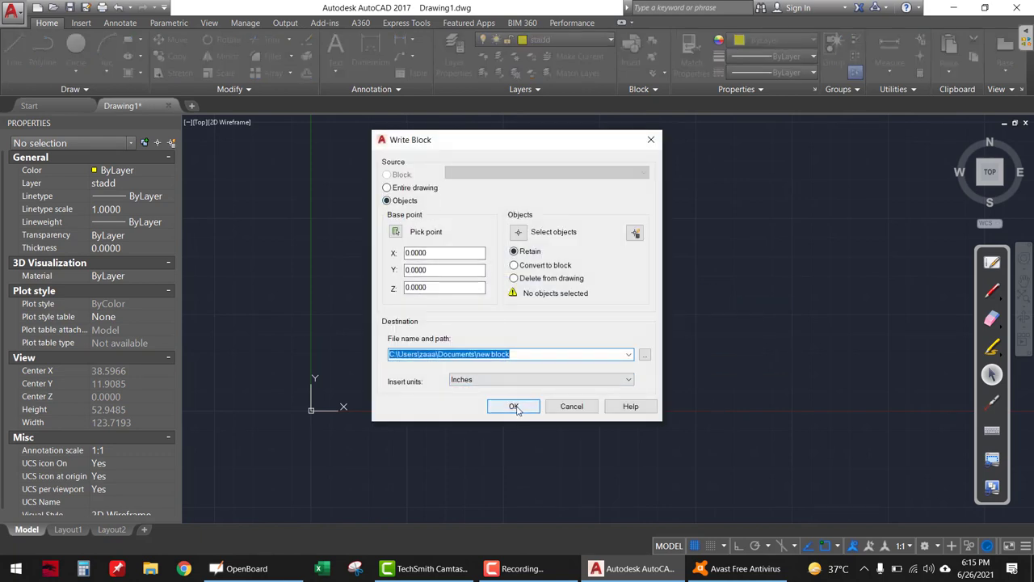
{"action": "left_click", "coordinate": [521, 233]}
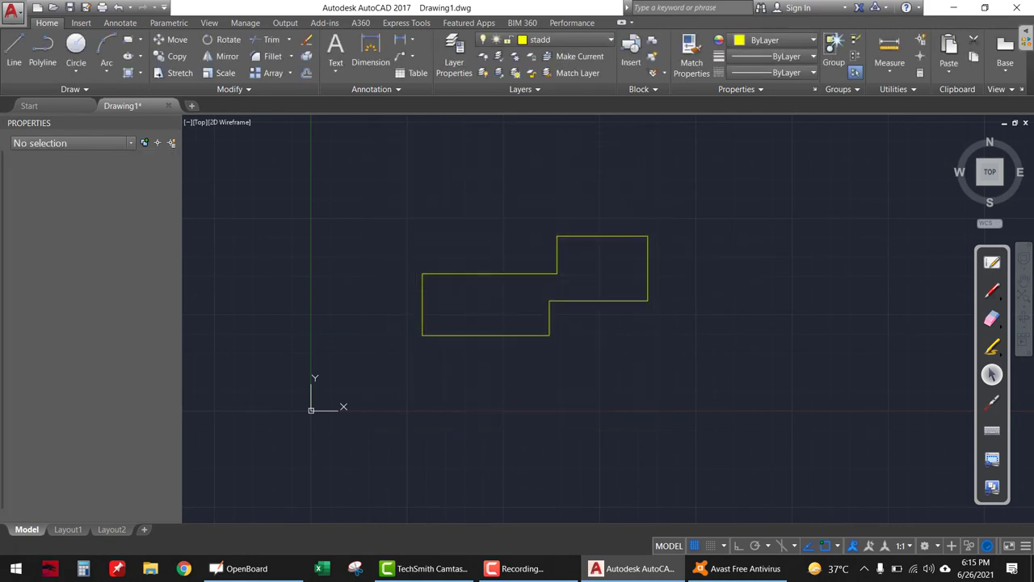
{"action": "left_click", "coordinate": [674, 381]}
{"action": "left_click", "coordinate": [561, 296]}
{"action": "key", "text": "Return"}
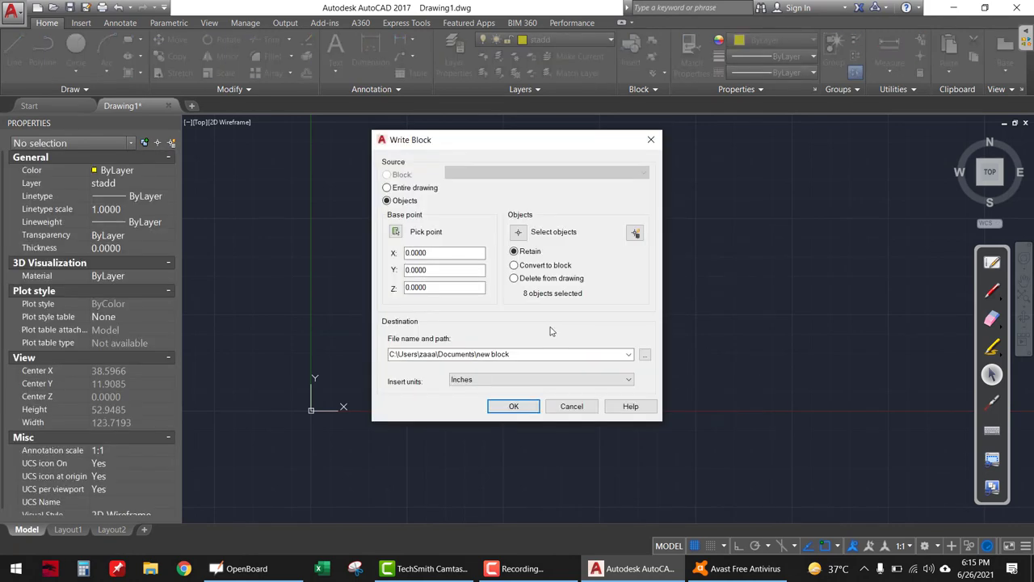
Write the selection to 'new block' on the Desktop and close Drawing1
{"action": "left_click", "coordinate": [646, 361]}
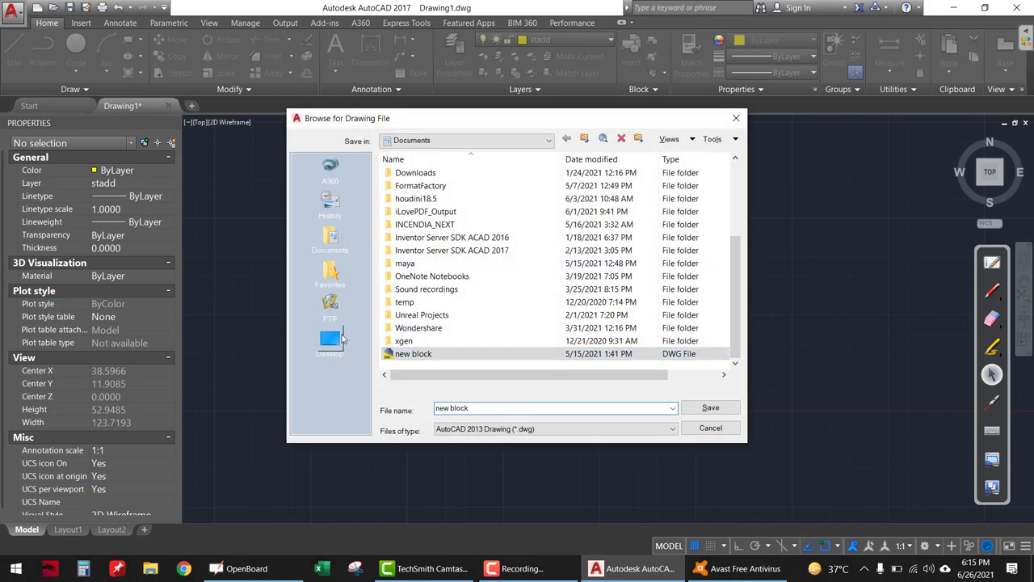
{"action": "left_click", "coordinate": [339, 338]}
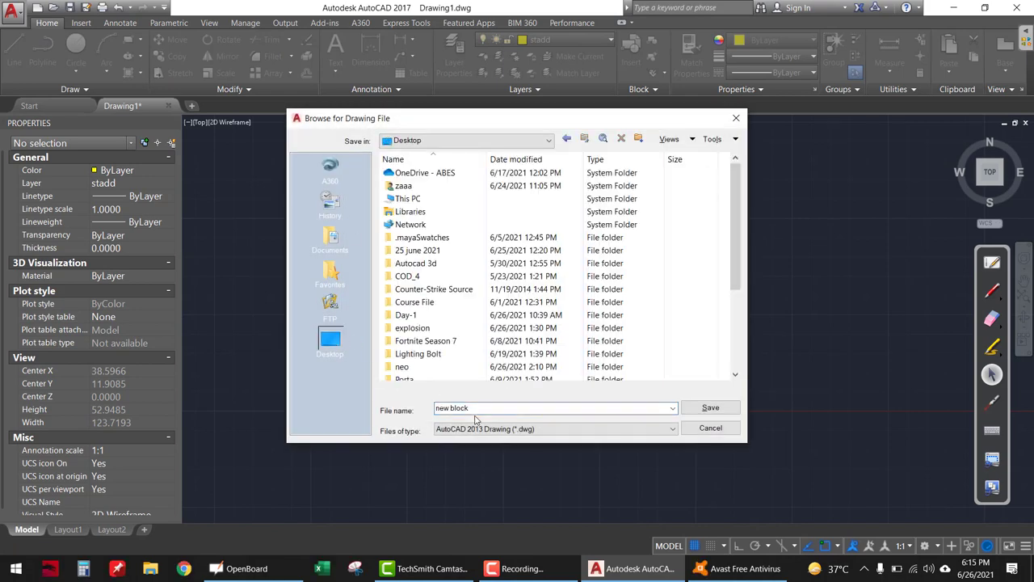
{"action": "left_click", "coordinate": [700, 409]}
{"action": "left_click", "coordinate": [514, 406]}
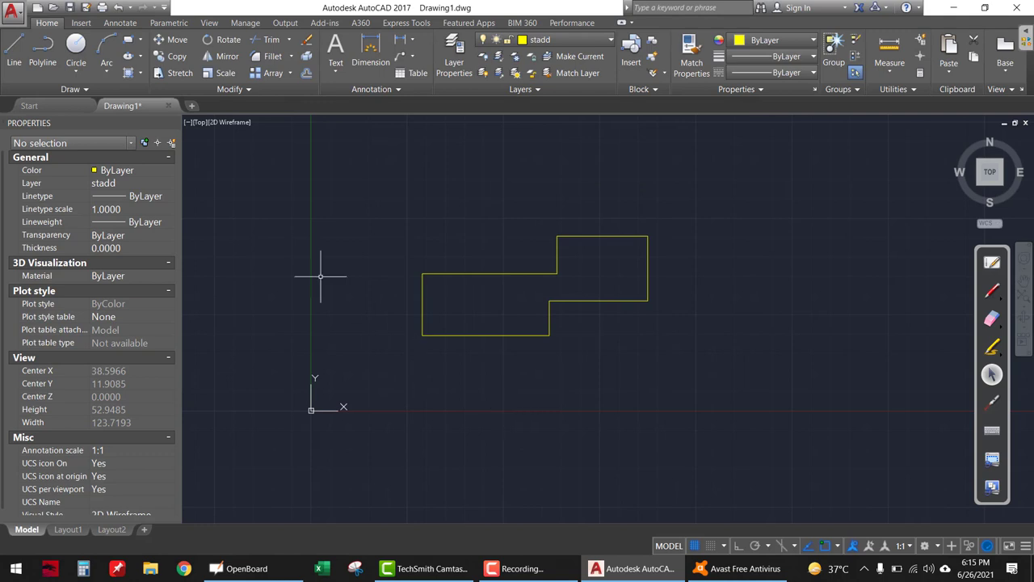
{"action": "left_click", "coordinate": [169, 107]}
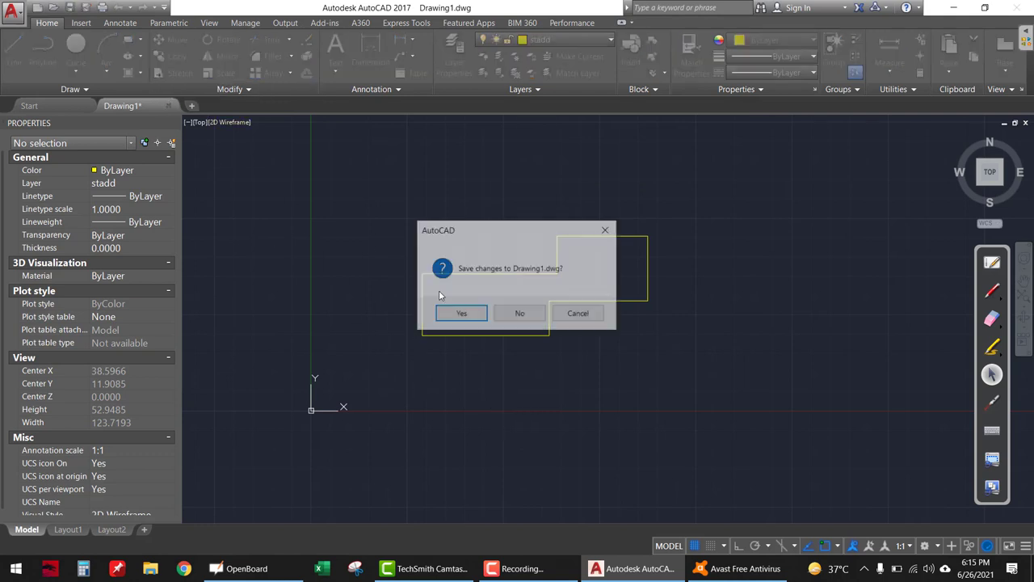
Discard Drawing1's changes and open new block.dwg from the Desktop
{"action": "left_click", "coordinate": [522, 314]}
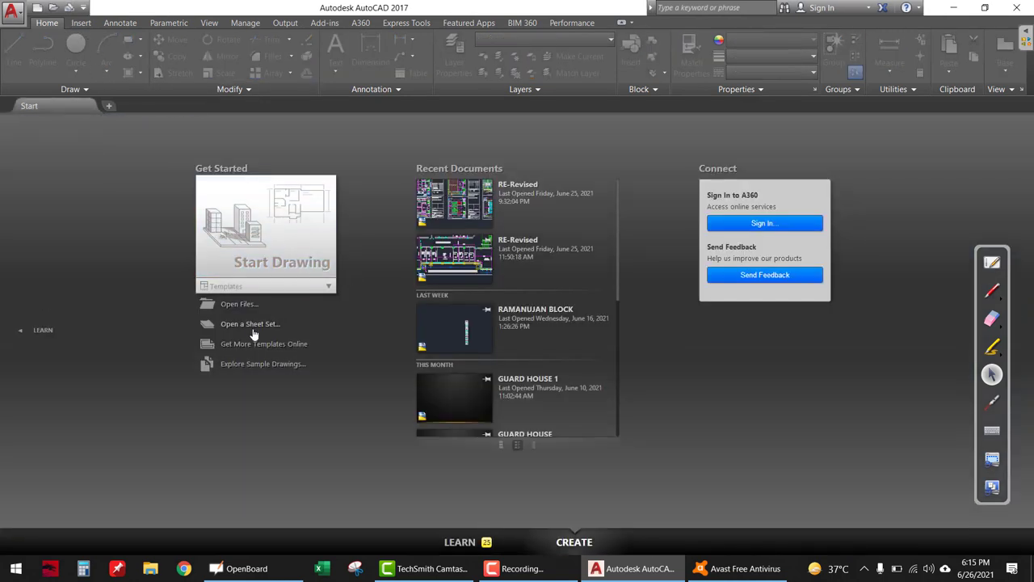
{"action": "key", "text": "ctrl+o"}
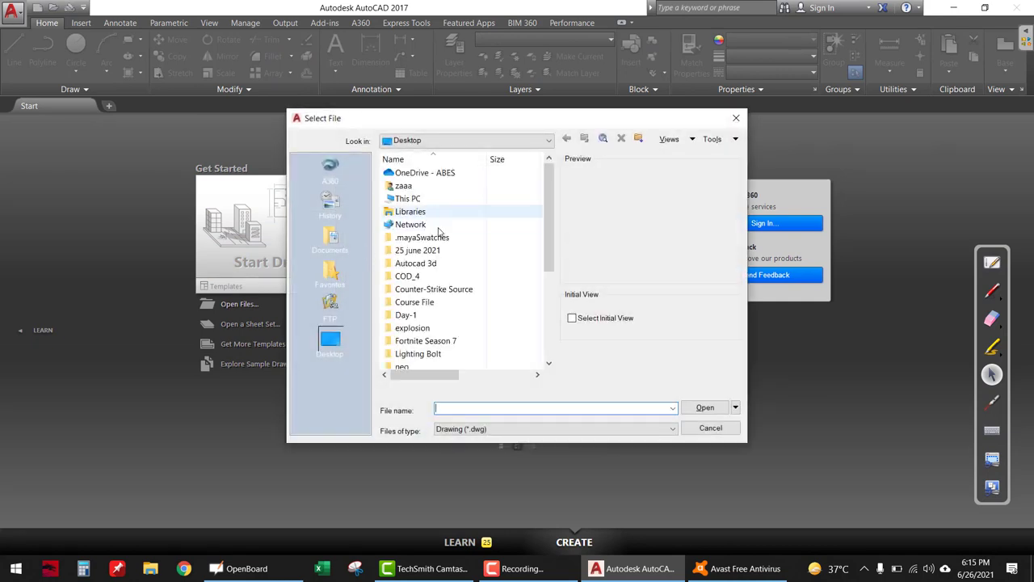
{"action": "scroll", "coordinate": [477, 315], "scroll_direction": "down", "scroll_amount": 3}
{"action": "scroll", "coordinate": [477, 323], "scroll_direction": "down", "scroll_amount": 1}
{"action": "scroll", "coordinate": [438, 335], "scroll_direction": "up", "scroll_amount": 4}
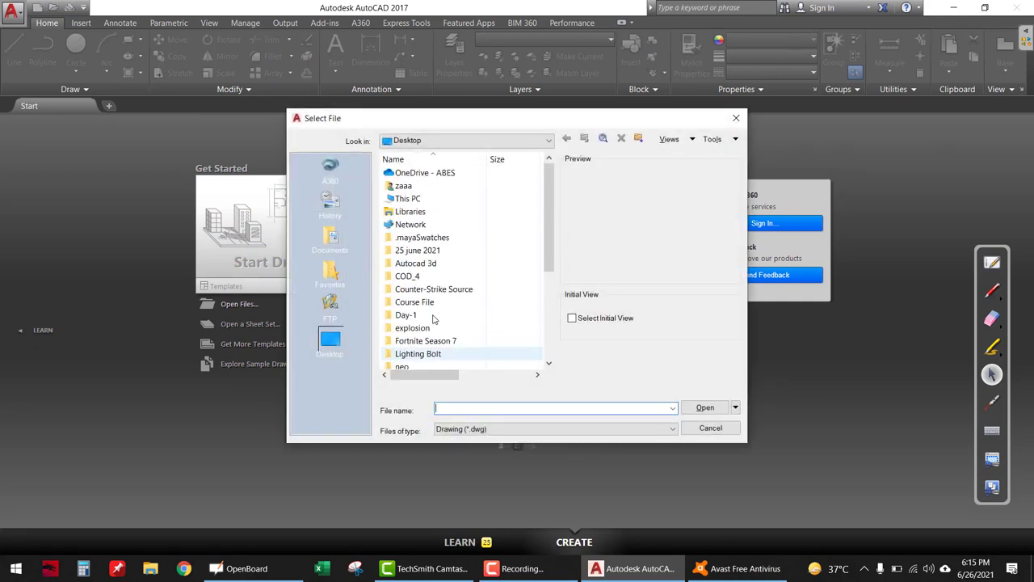
{"action": "scroll", "coordinate": [437, 323], "scroll_direction": "down", "scroll_amount": 2}
{"action": "scroll", "coordinate": [437, 319], "scroll_direction": "down", "scroll_amount": 2}
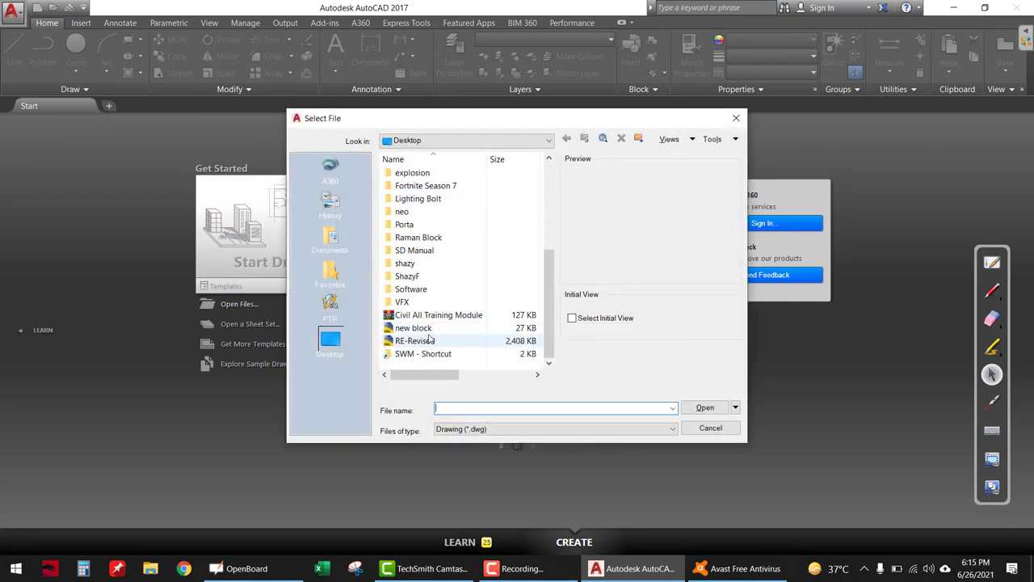
{"action": "left_click", "coordinate": [413, 327]}
{"action": "left_click", "coordinate": [695, 409]}
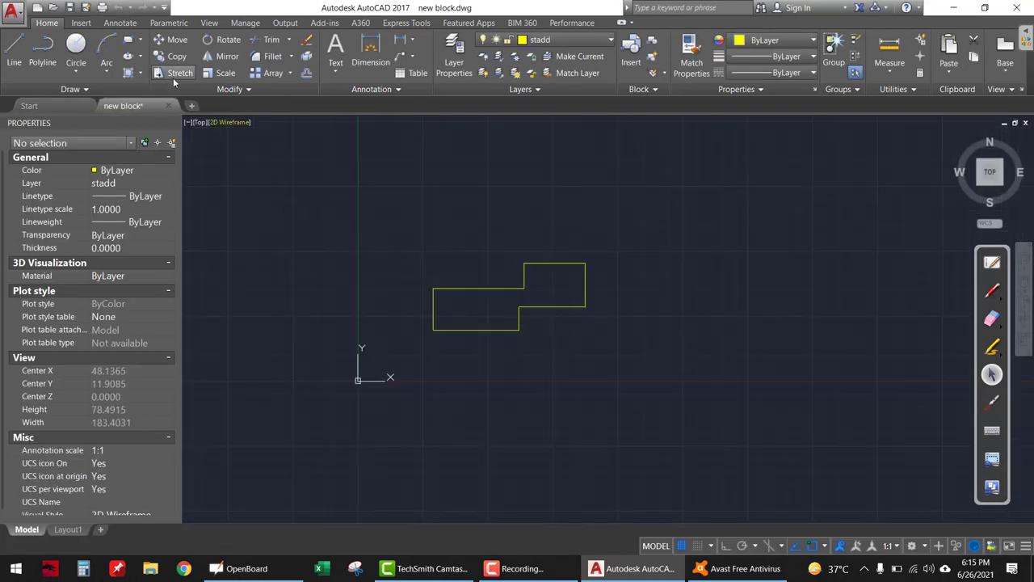
Save the drawing to the Desktop as new block.dxf in AutoCAD 2013 DXF format
{"action": "left_click", "coordinate": [4, 20]}
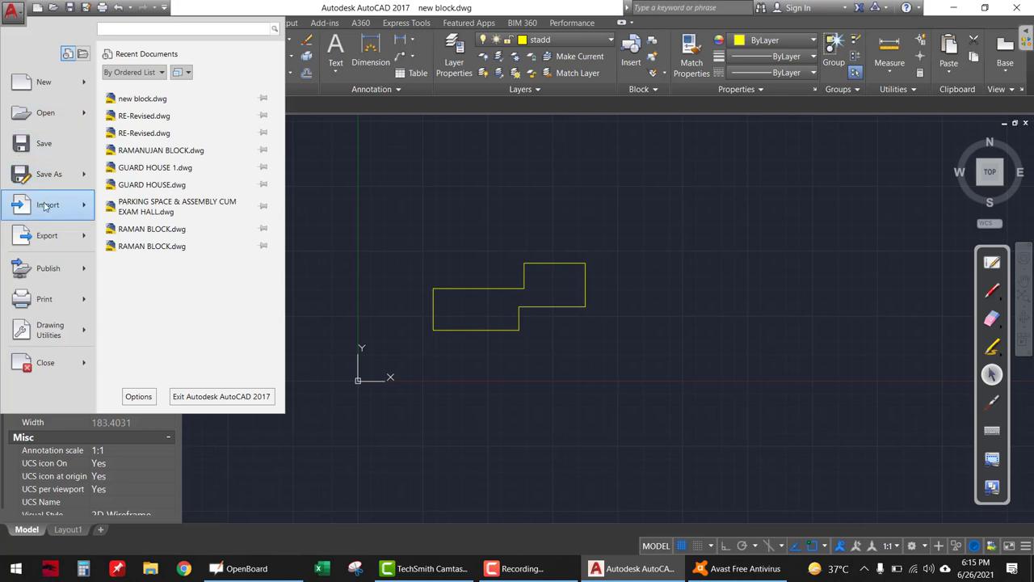
{"action": "left_click", "coordinate": [187, 207]}
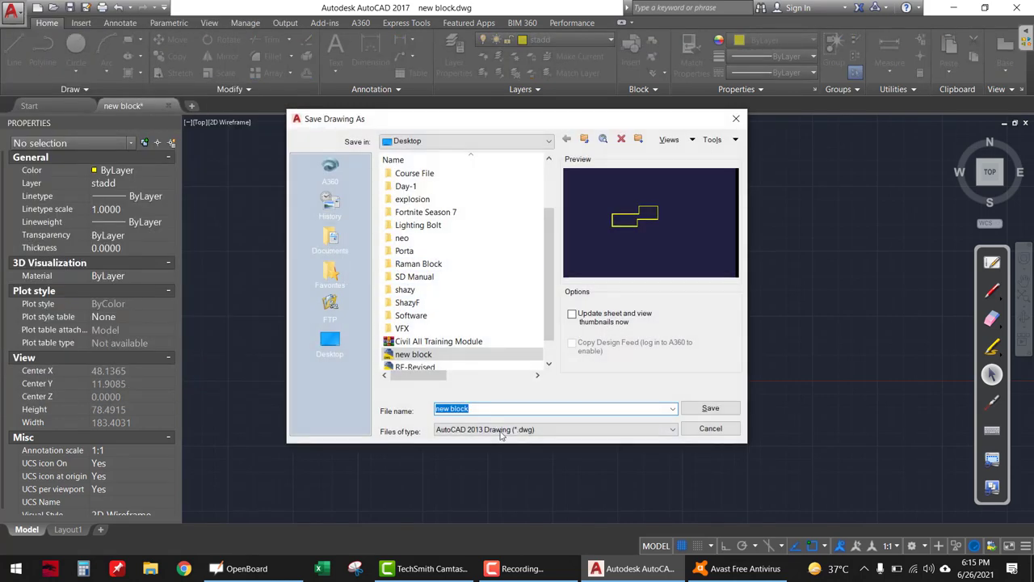
{"action": "left_click", "coordinate": [501, 431]}
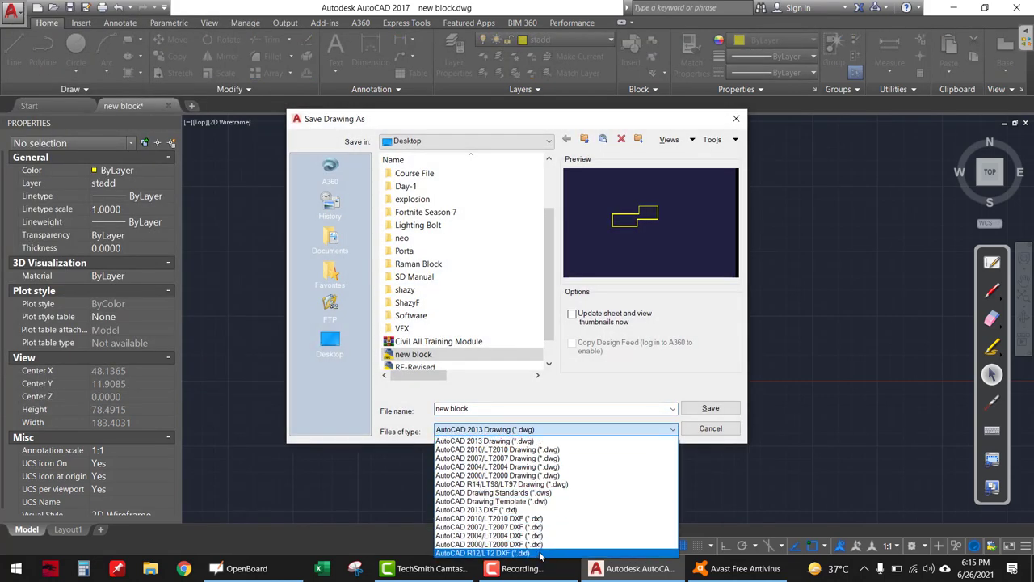
{"action": "left_click", "coordinate": [534, 511]}
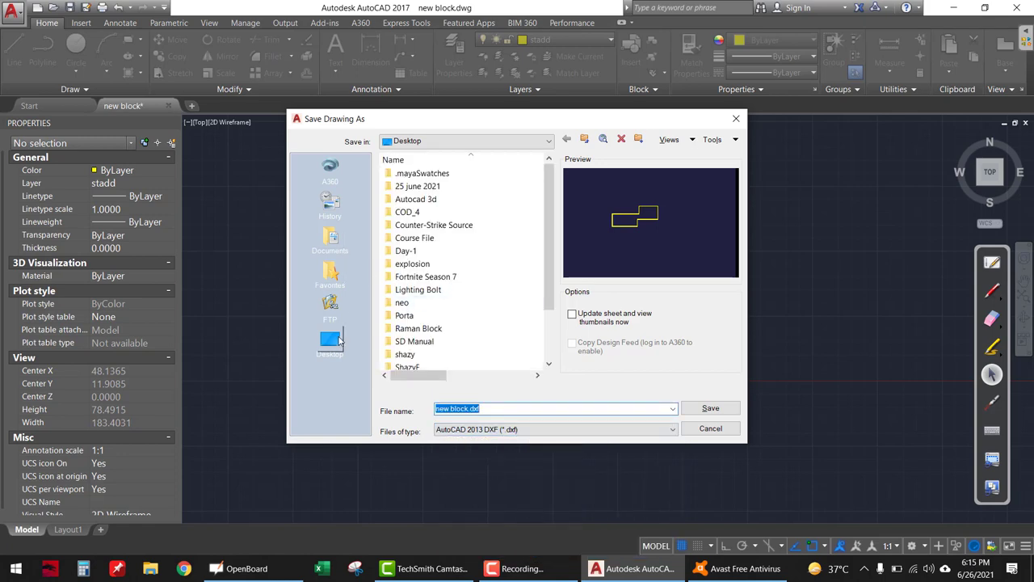
{"action": "left_click", "coordinate": [338, 339]}
{"action": "left_click", "coordinate": [703, 406]}
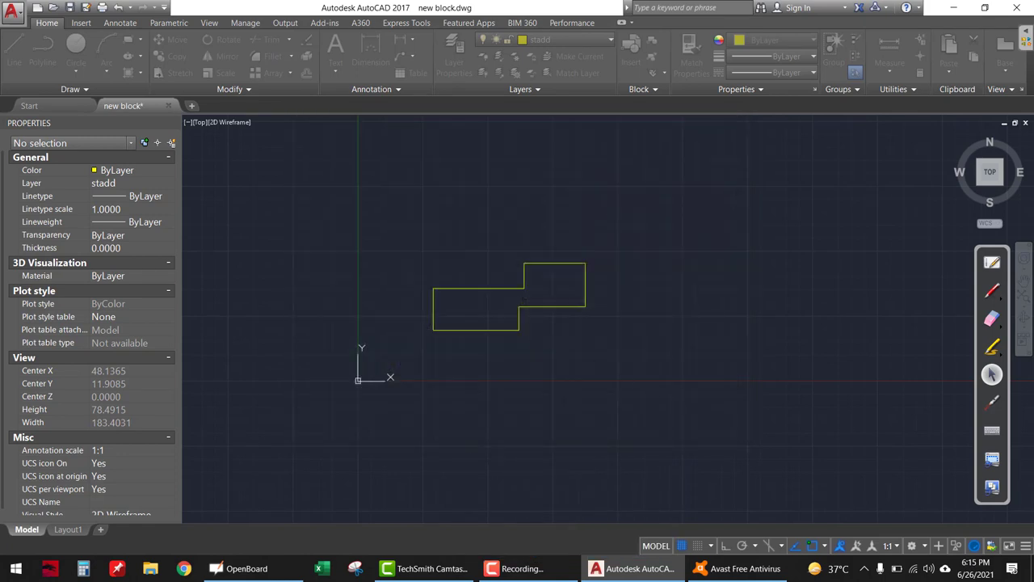
Close AutoCAD without saving, dismiss both Avast windows and open Start search
{"action": "left_click", "coordinate": [1015, 8]}
{"action": "left_click", "coordinate": [558, 318]}
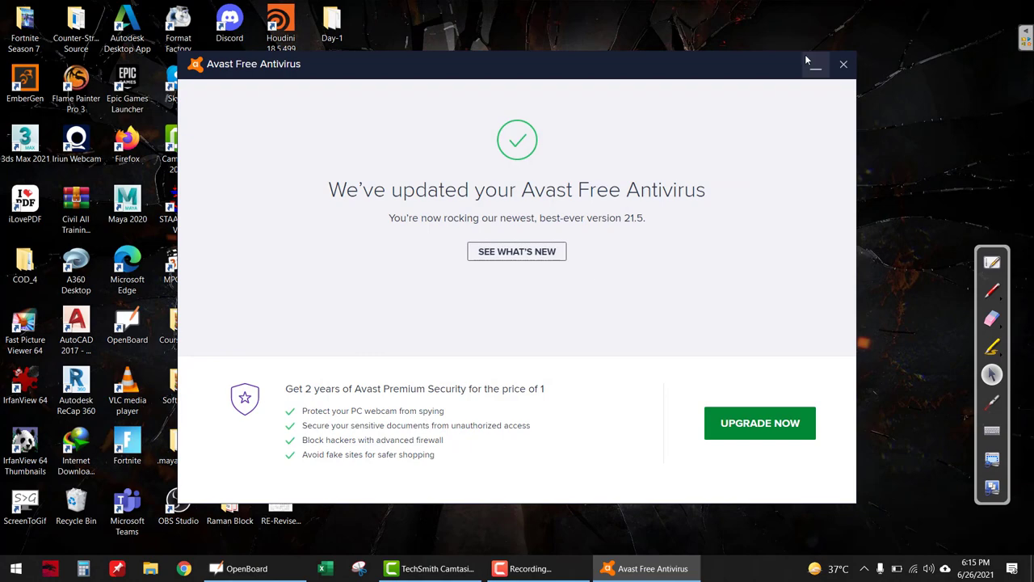
{"action": "left_click", "coordinate": [840, 66]}
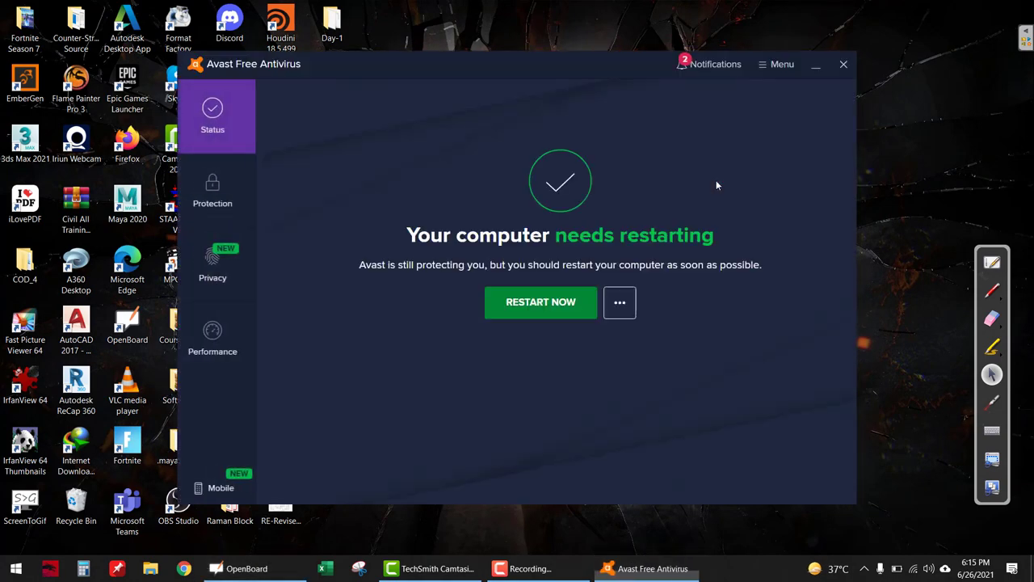
{"action": "key", "text": "super"}
{"action": "left_click", "coordinate": [843, 64]}
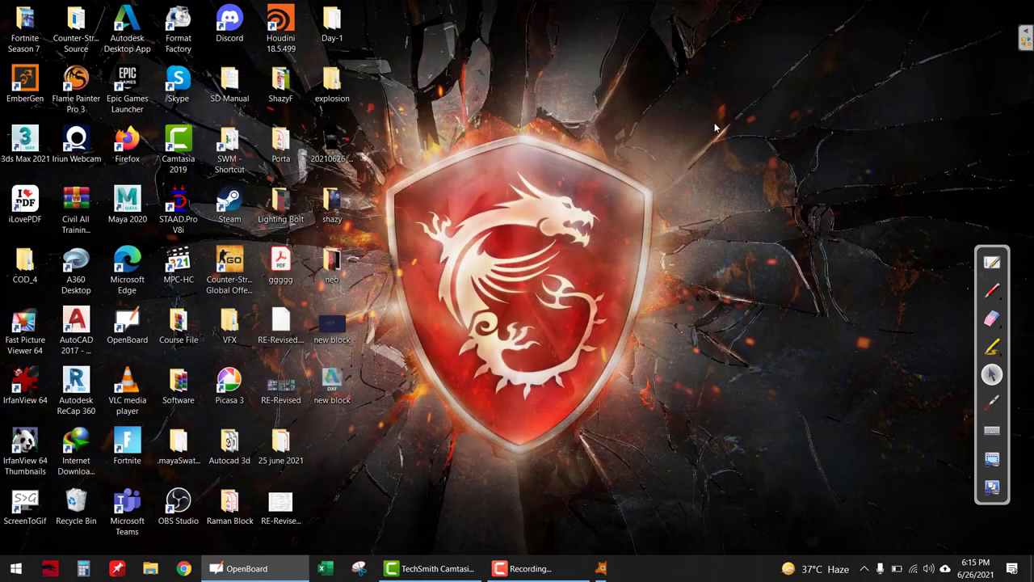
{"action": "key", "text": "super"}
Launch STAAD.Pro by searching 'sta' and create a new Space structure overwriting Structure1
{"action": "type", "text": "st"}
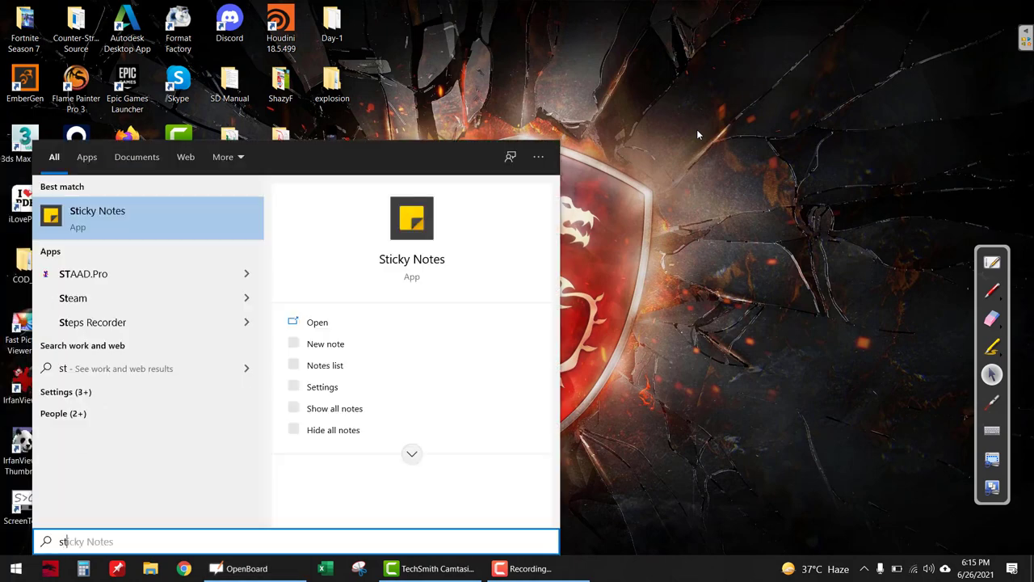
{"action": "type", "text": "a"}
{"action": "left_click", "coordinate": [212, 221]}
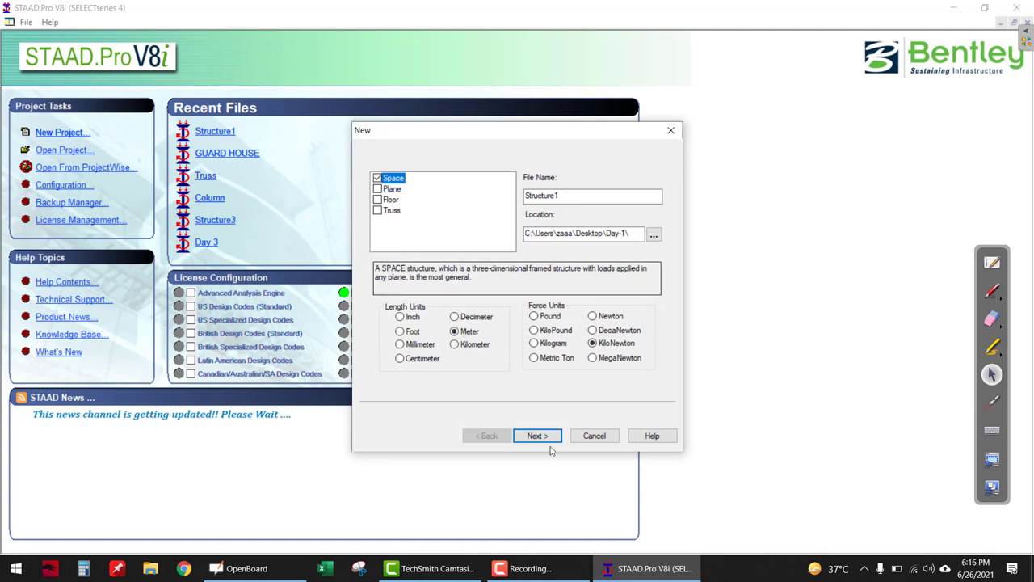
{"action": "left_click", "coordinate": [538, 436]}
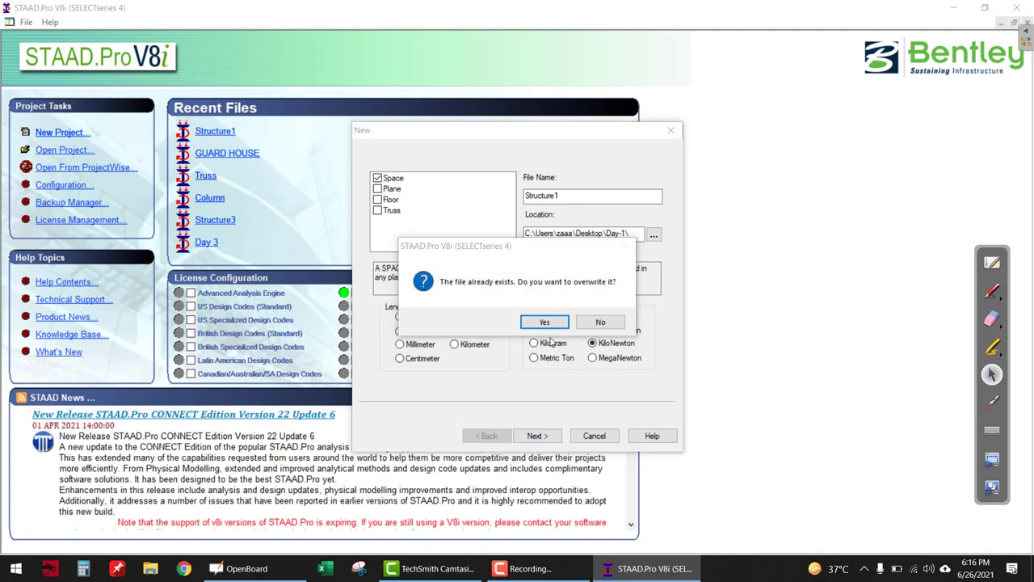
{"action": "left_click", "coordinate": [544, 321]}
{"action": "left_click", "coordinate": [538, 436]}
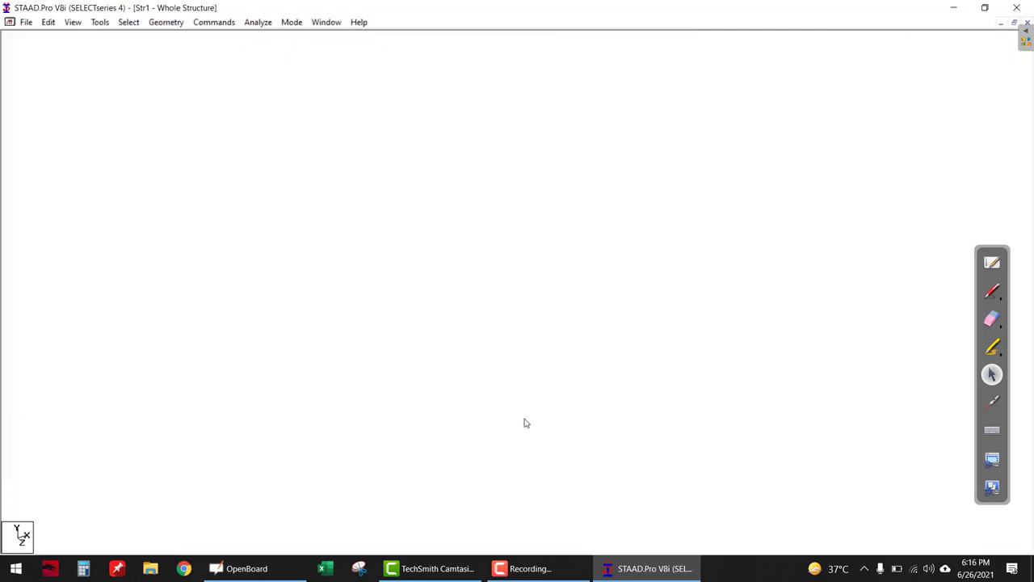
{"action": "left_click", "coordinate": [11, 23]}
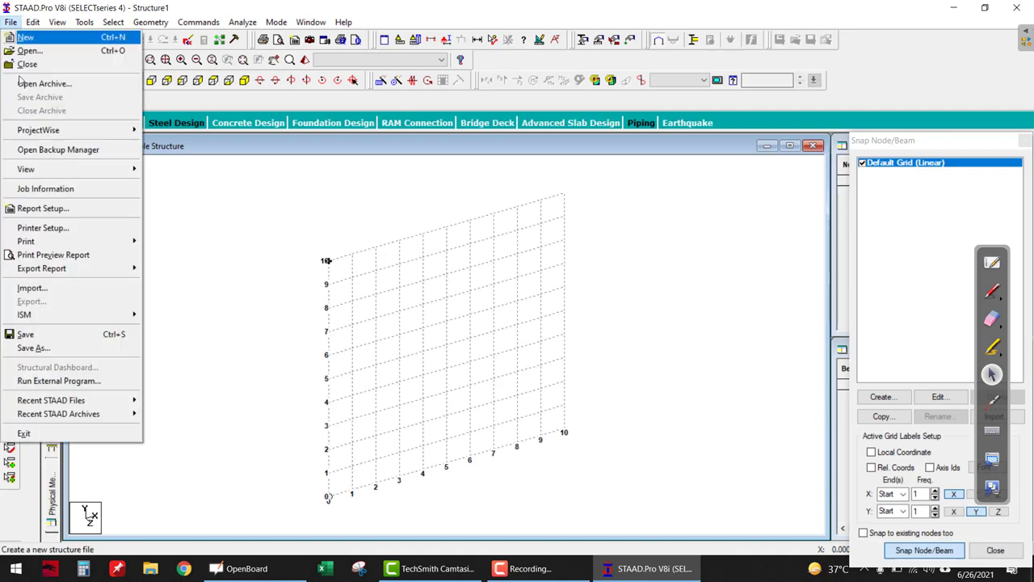
Import new block from the Desktop as a 3D DXF, Y Up, in metres and kilonewtons
{"action": "left_click", "coordinate": [60, 288]}
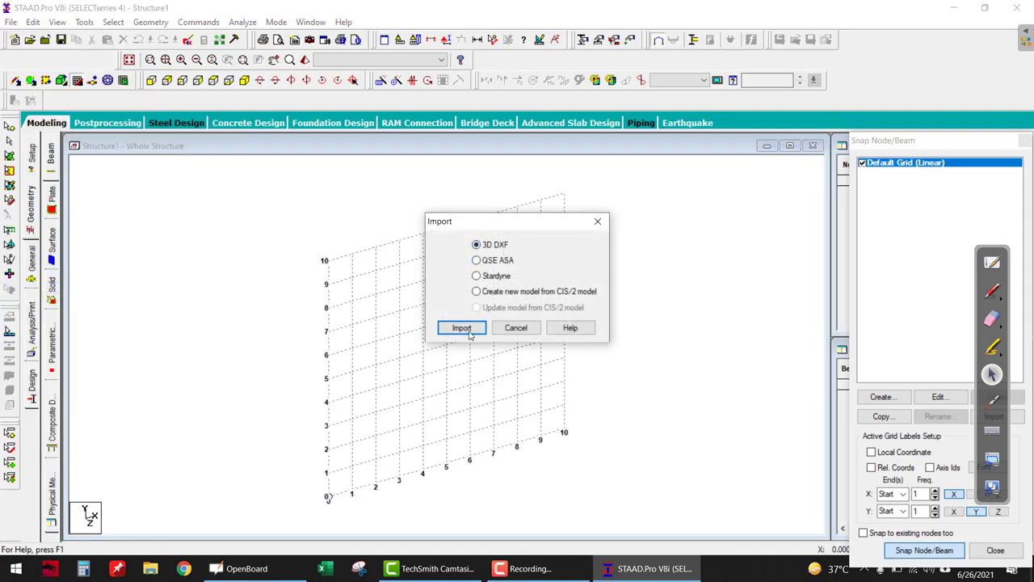
{"action": "left_click", "coordinate": [471, 333]}
{"action": "scroll", "coordinate": [455, 275], "scroll_direction": "down", "scroll_amount": 10}
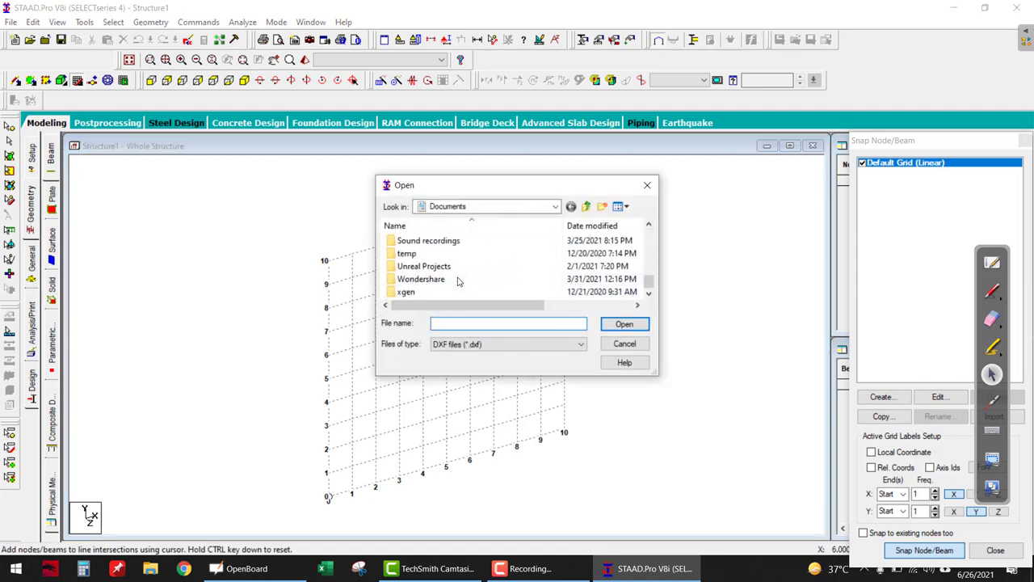
{"action": "left_click", "coordinate": [470, 225]}
{"action": "left_click", "coordinate": [519, 208]}
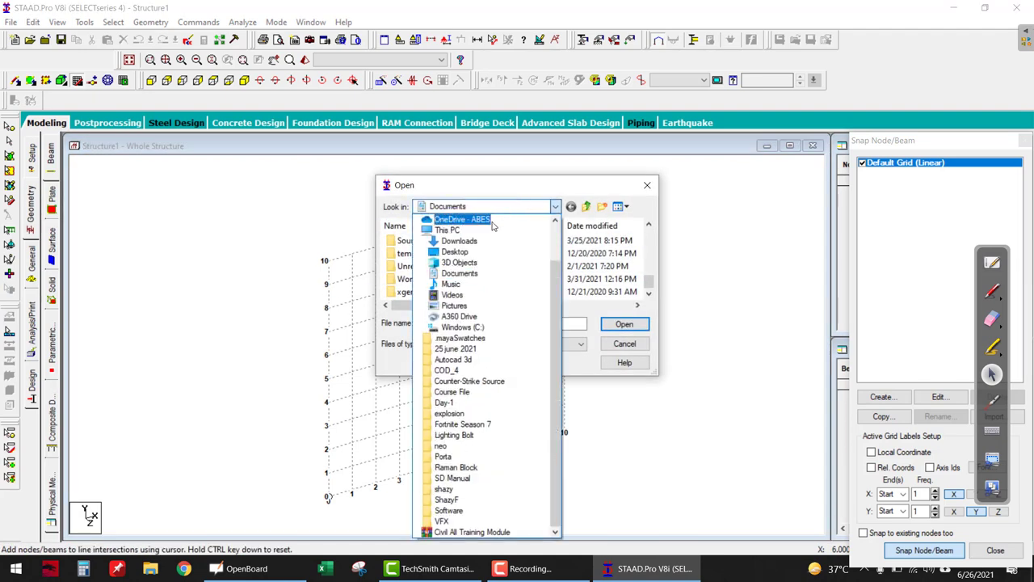
{"action": "left_click", "coordinate": [455, 252]}
{"action": "scroll", "coordinate": [548, 267], "scroll_direction": "down", "scroll_amount": 2}
{"action": "scroll", "coordinate": [548, 267], "scroll_direction": "down", "scroll_amount": 3}
{"action": "scroll", "coordinate": [548, 267], "scroll_direction": "down", "scroll_amount": 3}
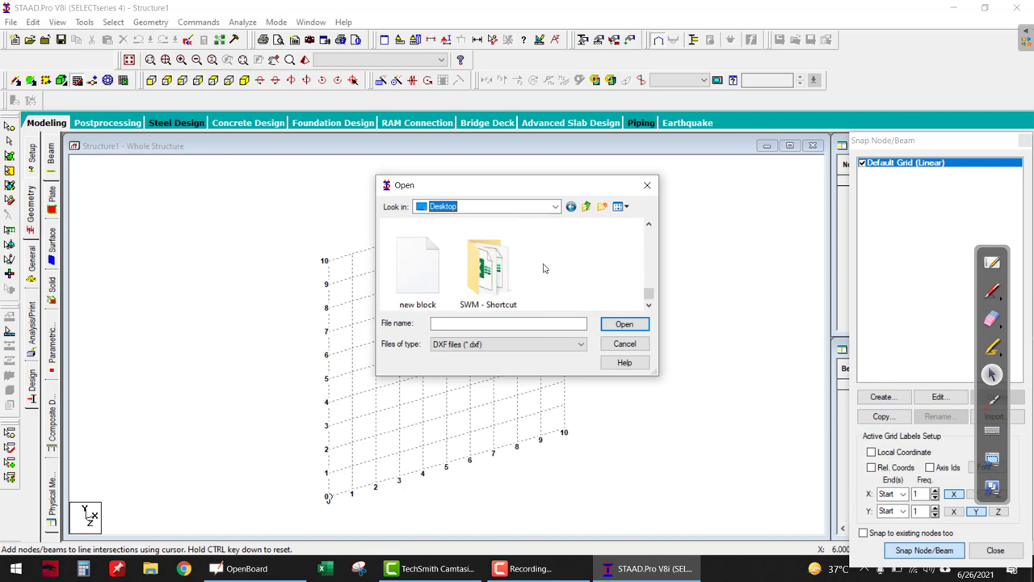
{"action": "double_click", "coordinate": [417, 267]}
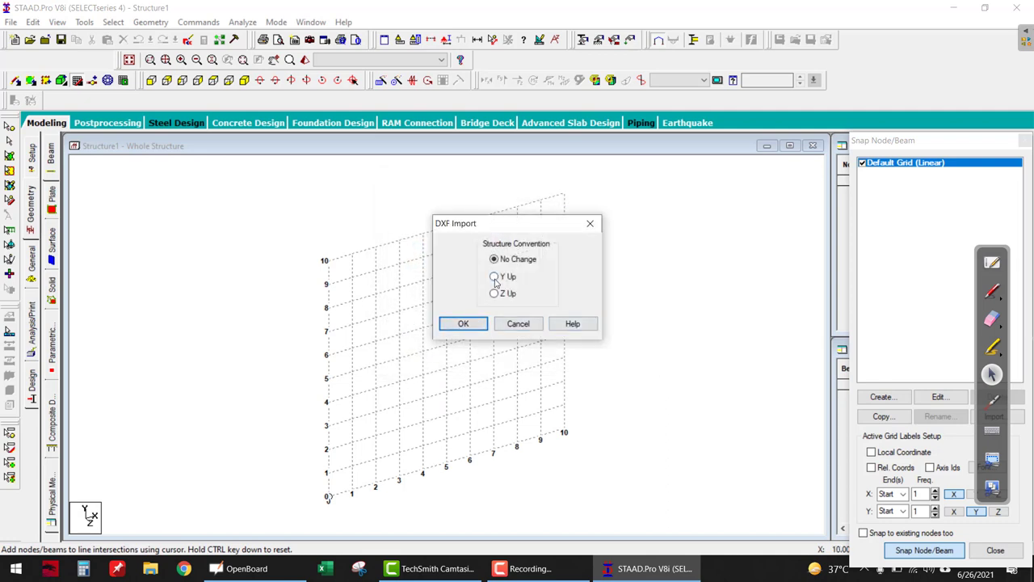
{"action": "left_click", "coordinate": [473, 325]}
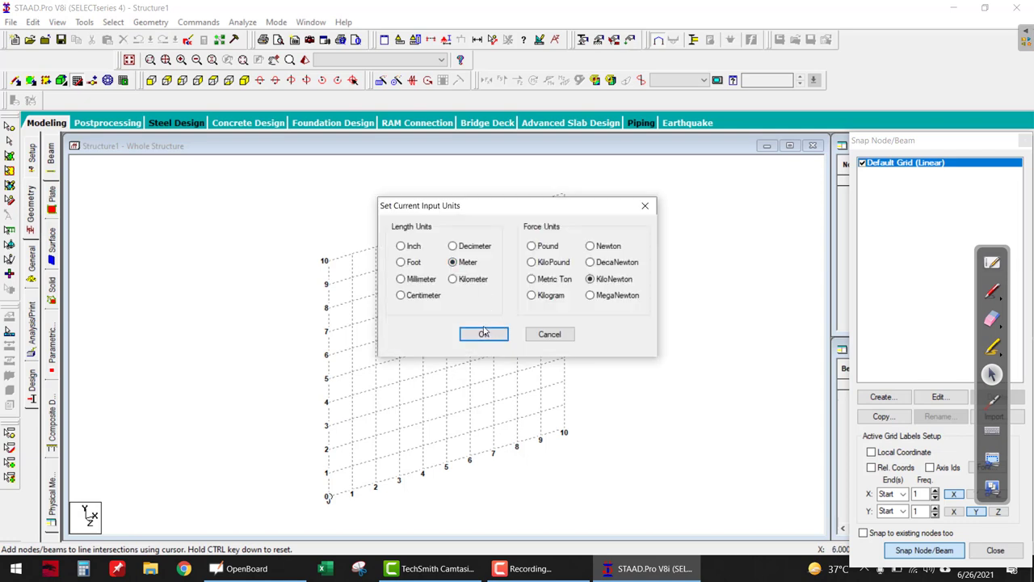
{"action": "left_click", "coordinate": [485, 333]}
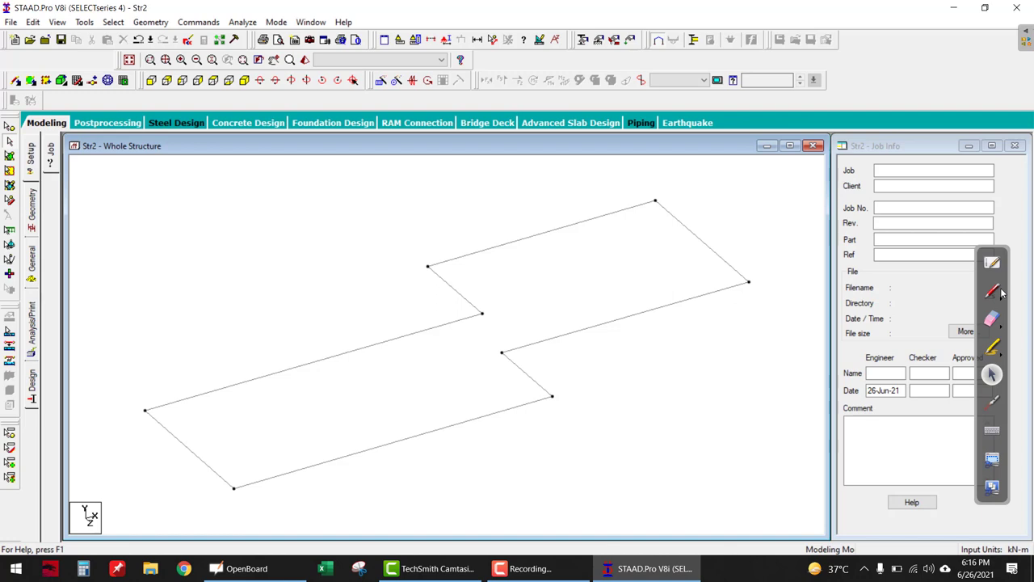
{"action": "scroll", "coordinate": [444, 270], "scroll_direction": "down", "scroll_amount": 2}
{"action": "scroll", "coordinate": [437, 274], "scroll_direction": "down", "scroll_amount": 3}
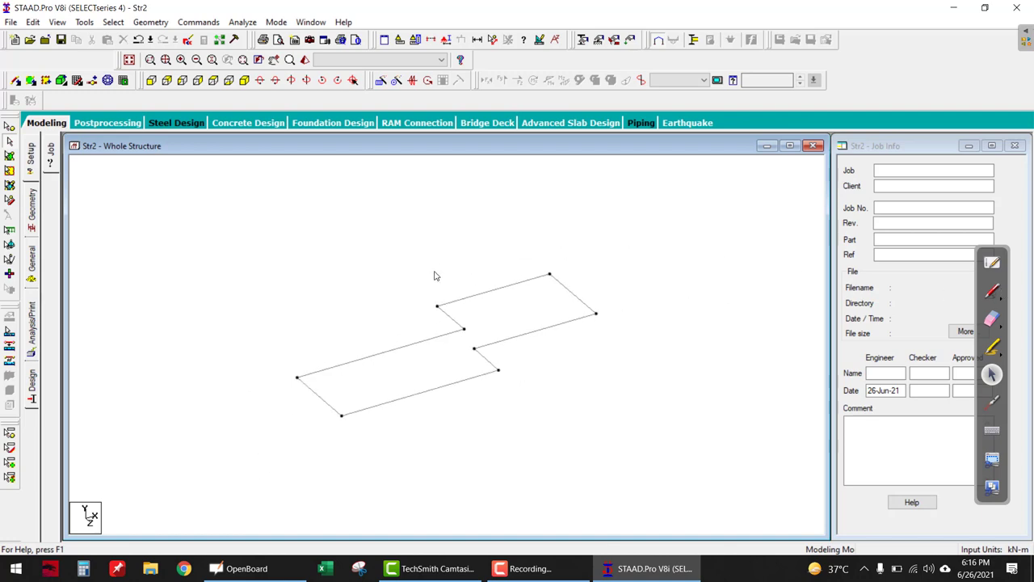
{"action": "scroll", "coordinate": [435, 286], "scroll_direction": "down", "scroll_amount": 3}
{"action": "left_click", "coordinate": [993, 290]}
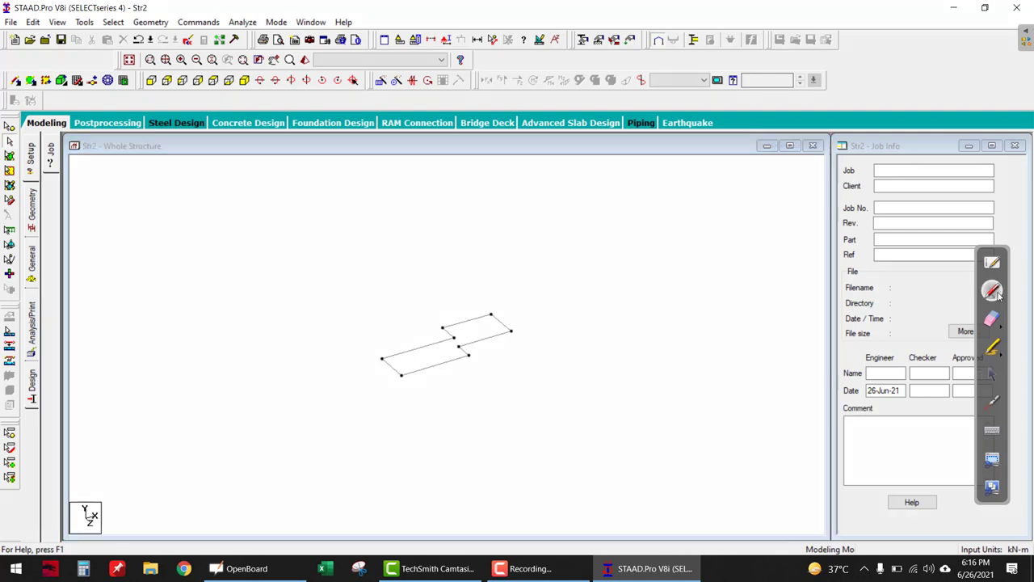
{"action": "left_click_drag", "start_coordinate": [800, 180], "coordinate": [784, 199]}
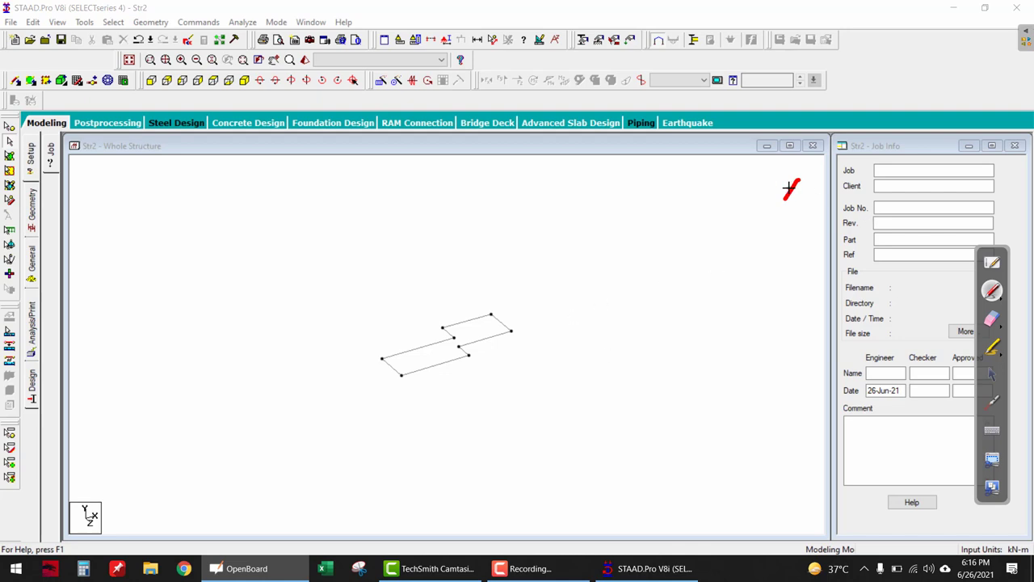
{"action": "left_click_drag", "start_coordinate": [537, 301], "coordinate": [526, 299]}
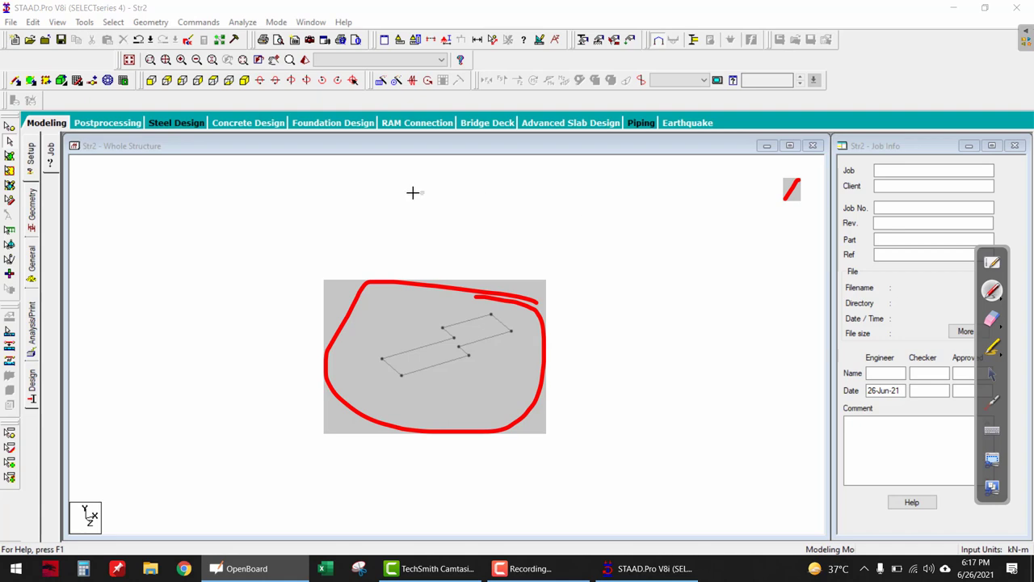
{"action": "mouse_move", "coordinate": [378, 193]}
{"action": "left_mouse_down"}
{"action": "mouse_move", "coordinate": [443, 197]}
{"action": "mouse_move", "coordinate": [463, 236]}
{"action": "left_mouse_up"}
{"action": "mouse_move", "coordinate": [464, 194]}
{"action": "left_mouse_down"}
{"action": "mouse_move", "coordinate": [509, 237]}
{"action": "mouse_move", "coordinate": [597, 218]}
{"action": "left_mouse_up"}
{"action": "mouse_move", "coordinate": [600, 199]}
{"action": "left_mouse_down"}
{"action": "mouse_move", "coordinate": [606, 230]}
{"action": "mouse_move", "coordinate": [664, 231]}
{"action": "mouse_move", "coordinate": [333, 228]}
{"action": "mouse_move", "coordinate": [695, 261]}
{"action": "left_mouse_up"}
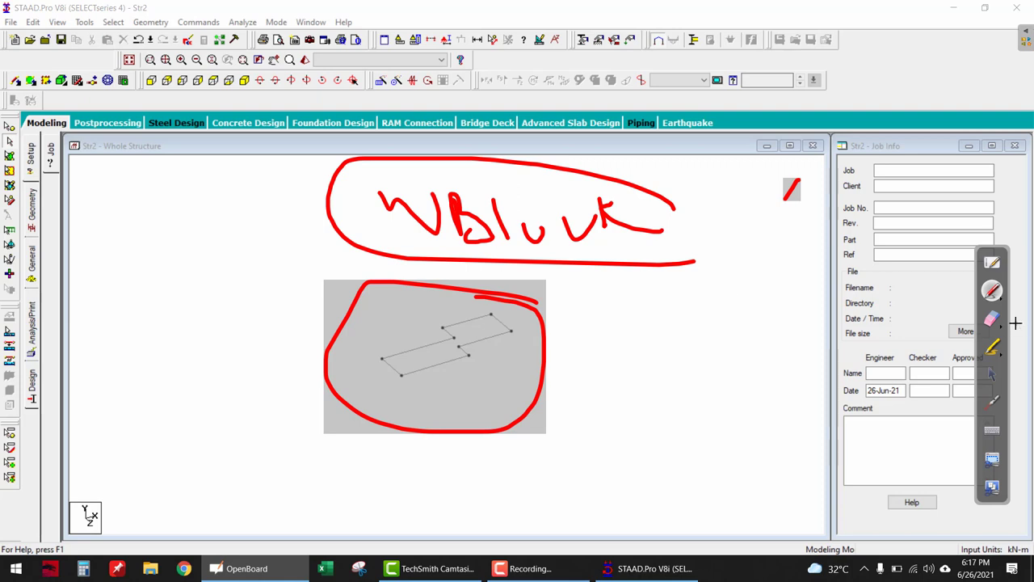
{"action": "left_click", "coordinate": [995, 320]}
{"action": "mouse_move", "coordinate": [1000, 322]}
{"action": "left_mouse_down"}
{"action": "mouse_move", "coordinate": [323, 190]}
{"action": "mouse_move", "coordinate": [340, 350]}
{"action": "mouse_move", "coordinate": [252, 455]}
{"action": "mouse_move", "coordinate": [681, 307]}
{"action": "mouse_move", "coordinate": [751, 213]}
{"action": "left_mouse_up"}
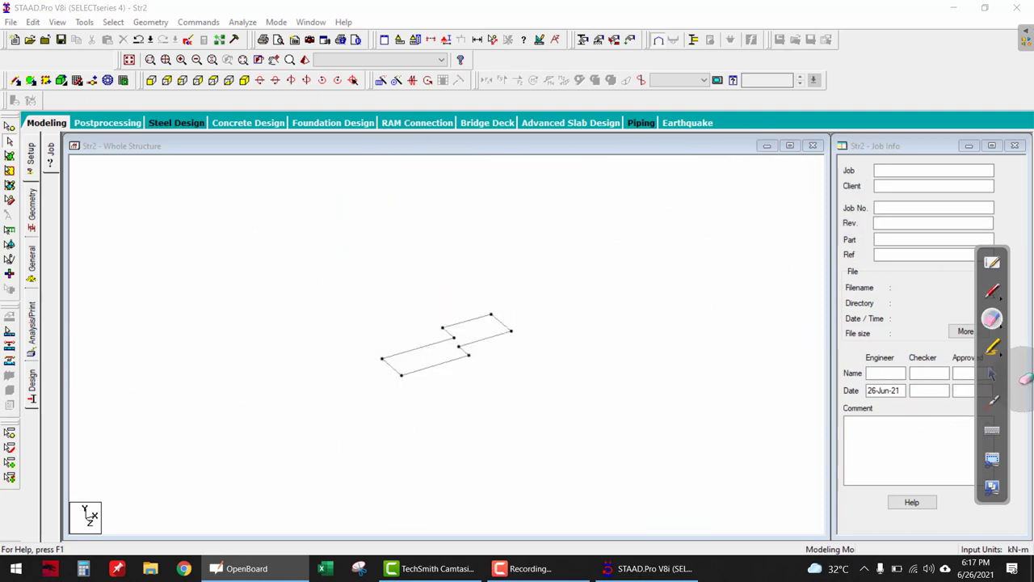
Display beam numbers 1–8 and node numbers 1–8 on the imported outline
{"action": "left_click", "coordinate": [994, 375]}
{"action": "scroll", "coordinate": [418, 351], "scroll_direction": "up", "scroll_amount": 3}
{"action": "scroll", "coordinate": [485, 379], "scroll_direction": "up", "scroll_amount": 3}
{"action": "left_click_drag", "start_coordinate": [633, 462], "coordinate": [211, 234]}
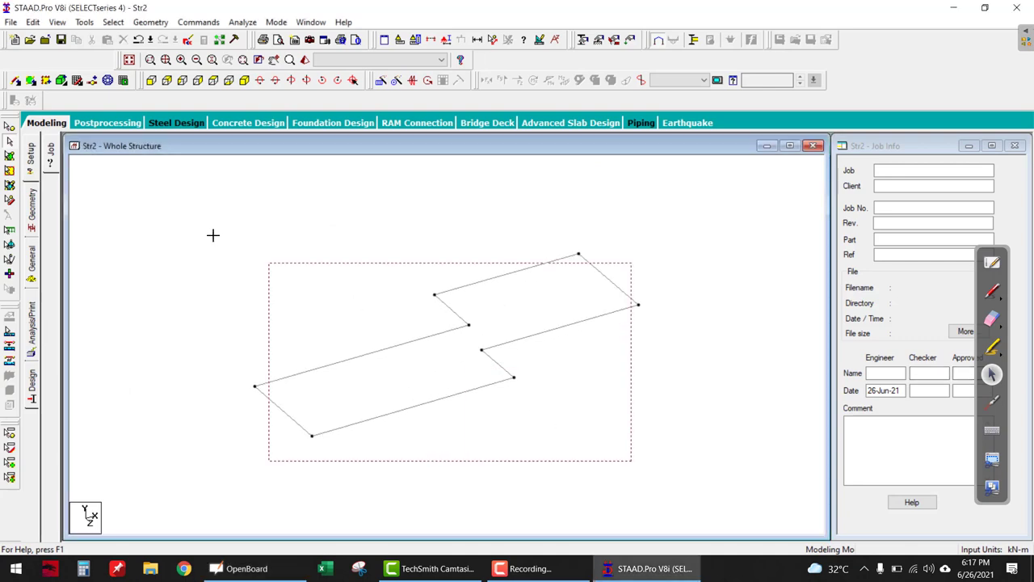
{"action": "left_click", "coordinate": [431, 229]}
{"action": "key", "text": "shift+b"}
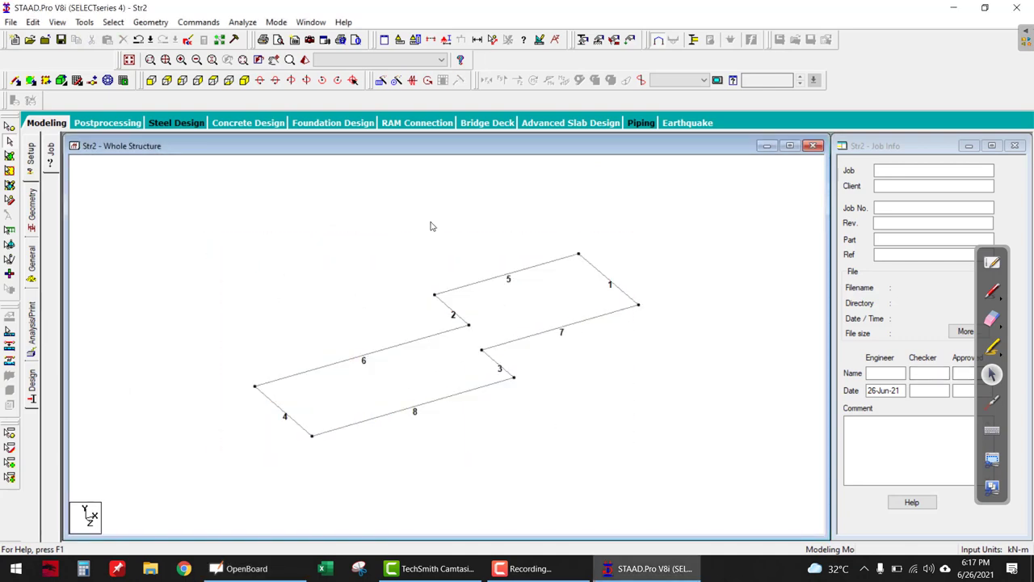
{"action": "key", "text": "shift+n"}
Select all eight members and check for duplicate nodes at zero tolerance, finding none
{"action": "left_click_drag", "start_coordinate": [131, 205], "coordinate": [242, 283]}
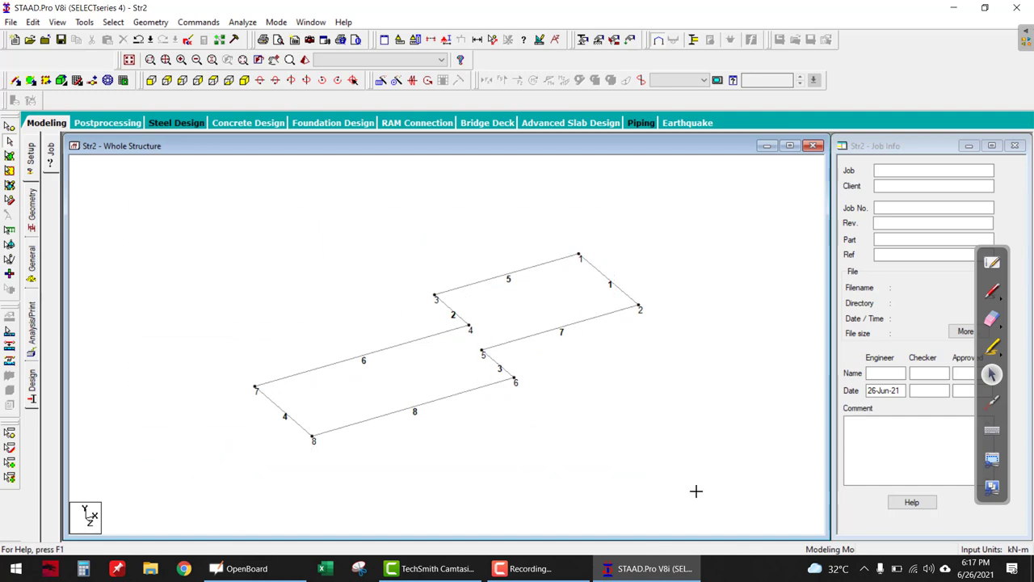
{"action": "left_click_drag", "start_coordinate": [359, 342], "coordinate": [695, 490]}
{"action": "left_click", "coordinate": [84, 22]}
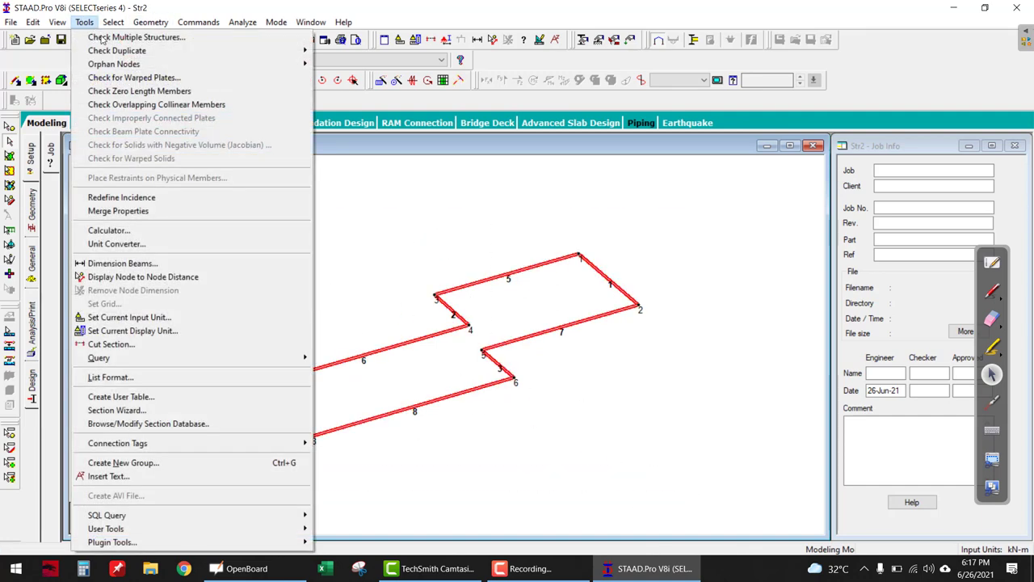
{"action": "mouse_move", "coordinate": [117, 50]}
{"action": "left_click", "coordinate": [338, 51]}
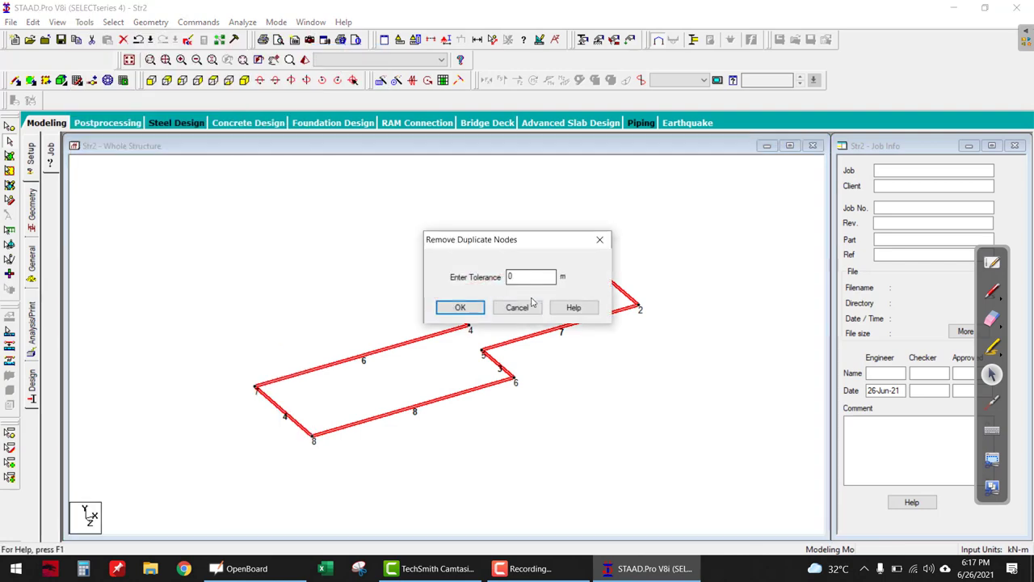
{"action": "left_click", "coordinate": [479, 307]}
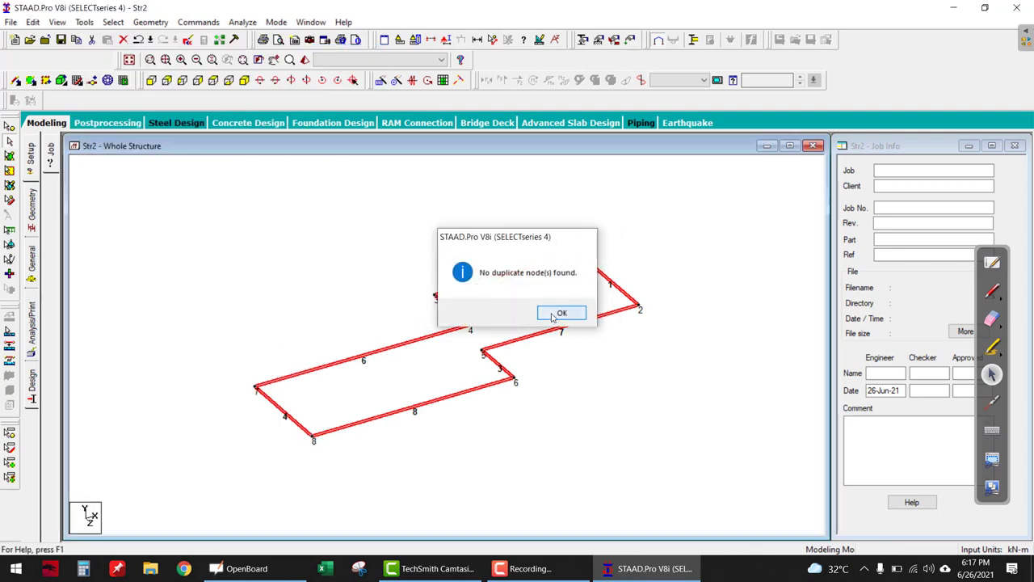
{"action": "left_click", "coordinate": [561, 313]}
Run the duplicate member check, which reports no duplicate members
{"action": "left_click", "coordinate": [84, 23]}
{"action": "mouse_move", "coordinate": [117, 51]}
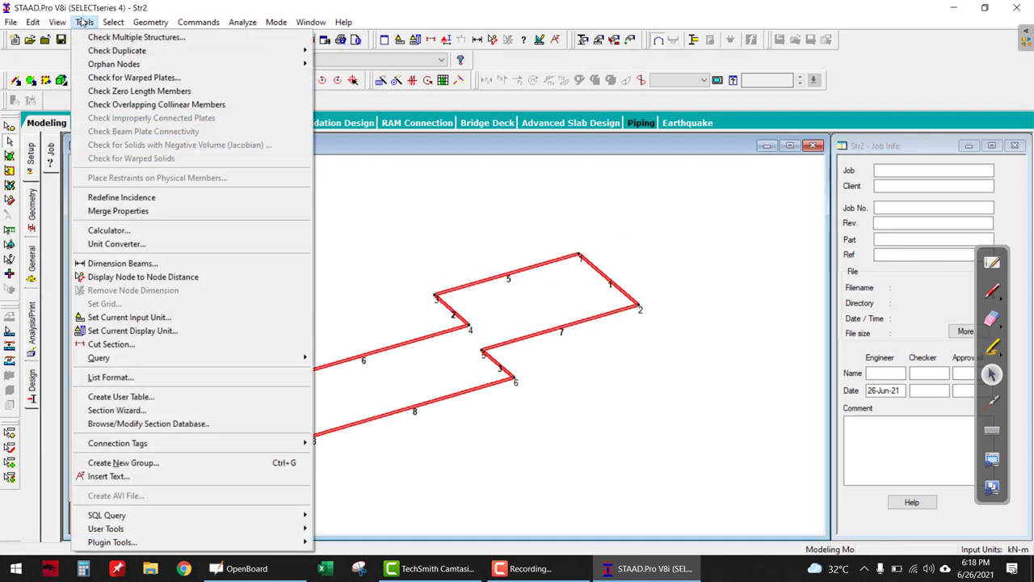
{"action": "left_click", "coordinate": [345, 63]}
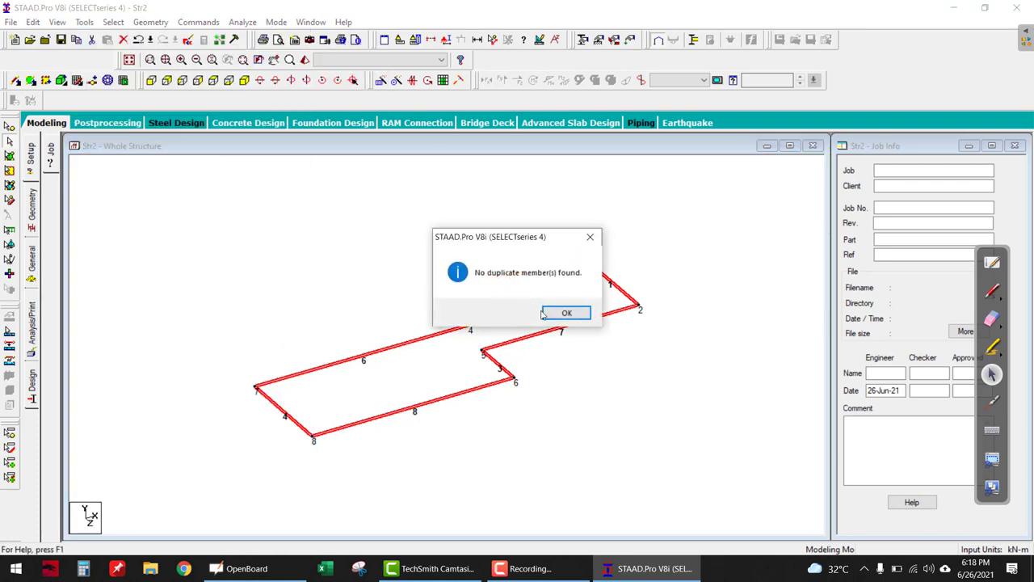
{"action": "left_click", "coordinate": [565, 315]}
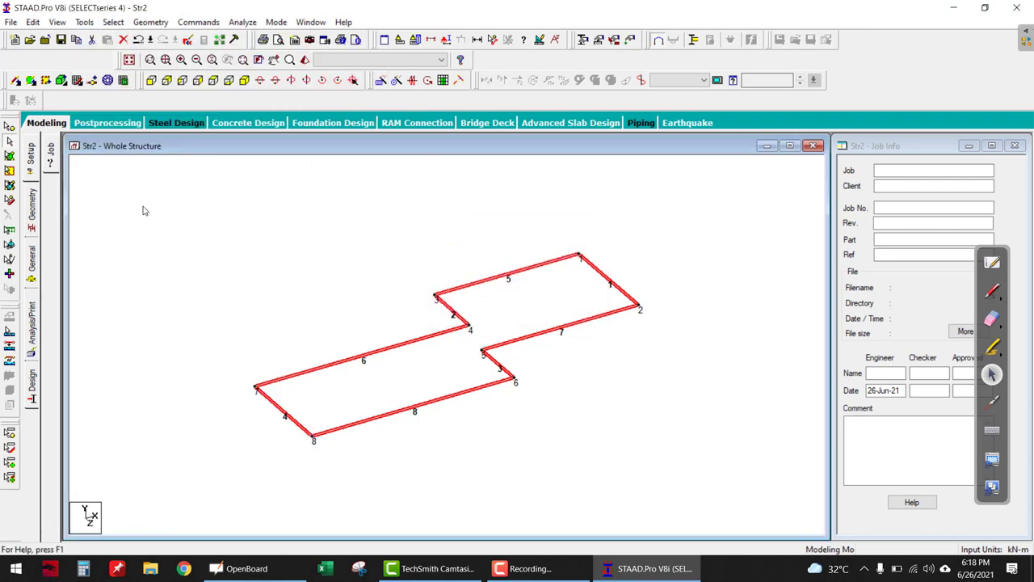
{"action": "left_click", "coordinate": [38, 22]}
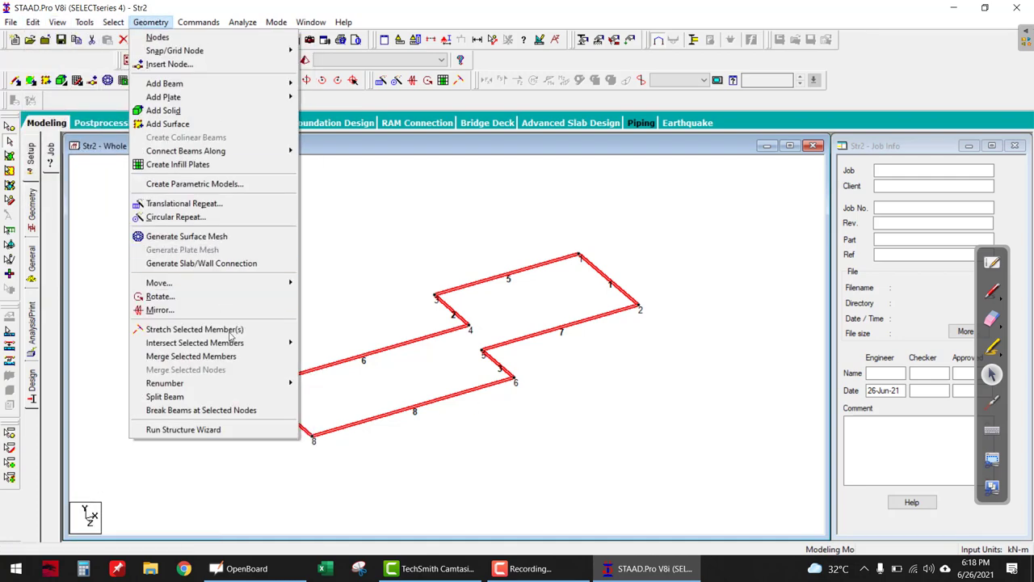
Run Intersect Selected Members at the default tolerance, confirm no intersections, then deselect
{"action": "mouse_move", "coordinate": [195, 343]}
{"action": "left_click", "coordinate": [327, 343]}
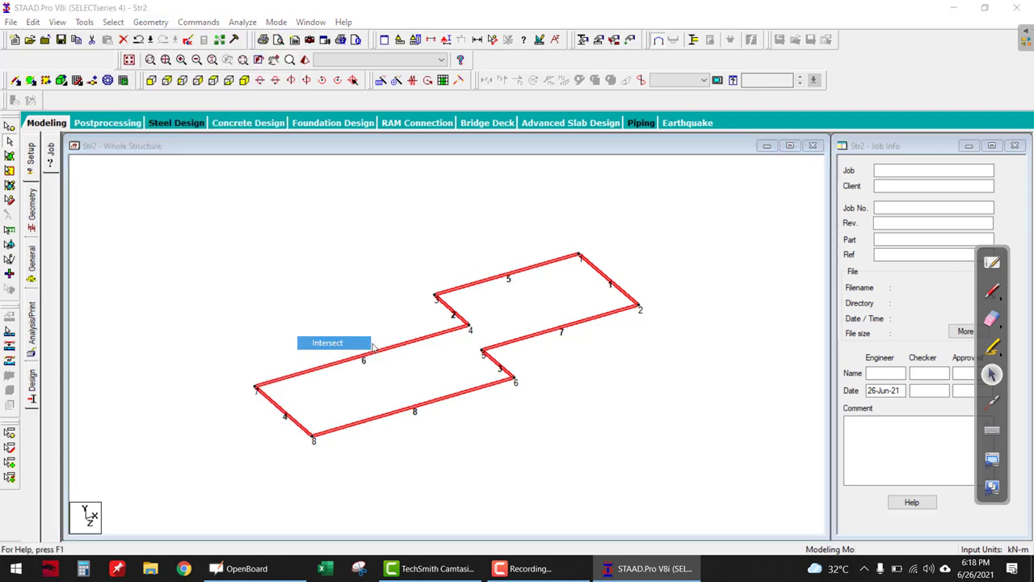
{"action": "left_click", "coordinate": [462, 305]}
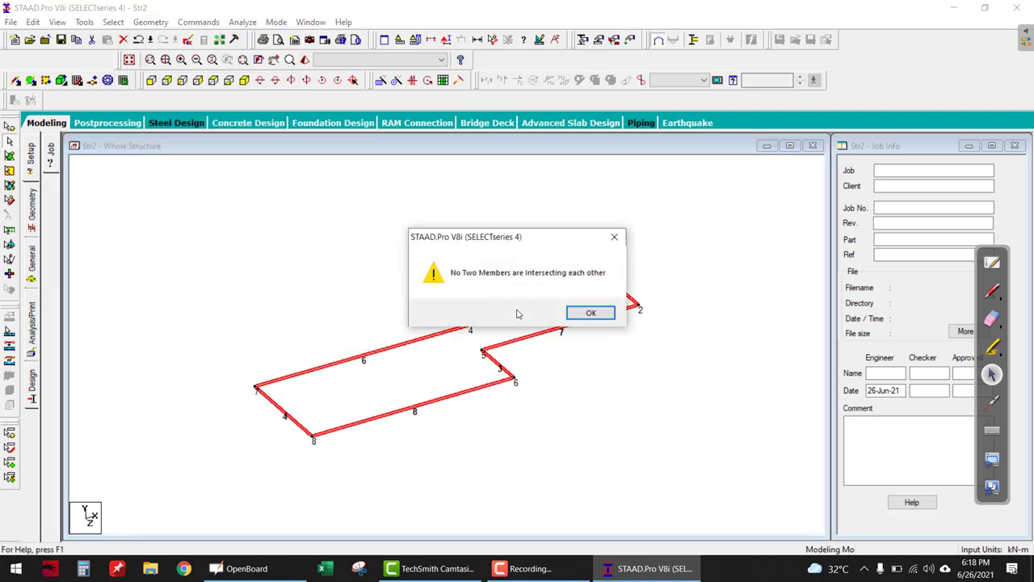
{"action": "left_click", "coordinate": [580, 314]}
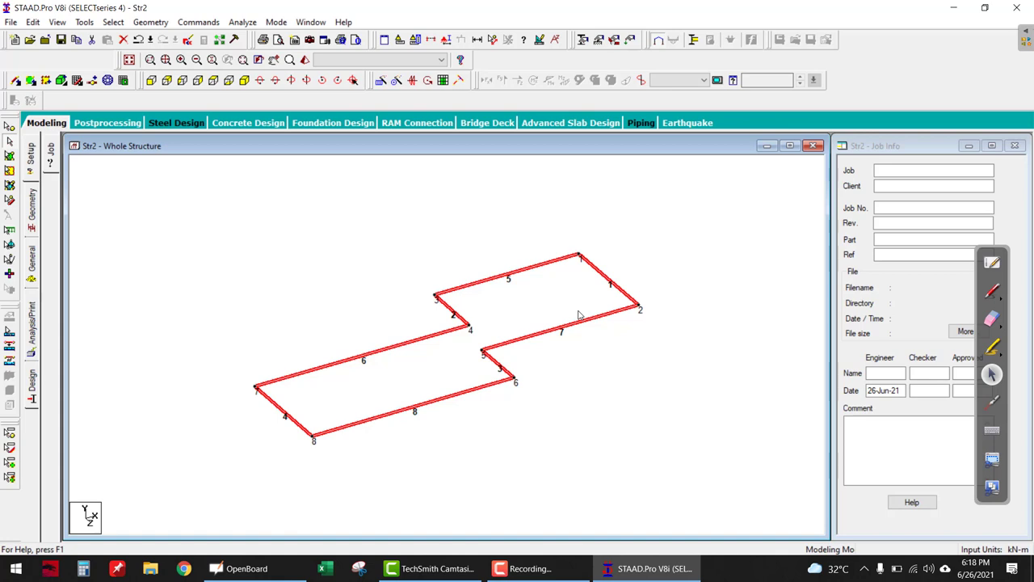
{"action": "left_click", "coordinate": [688, 335]}
{"action": "scroll", "coordinate": [621, 359], "scroll_direction": "up", "scroll_amount": 2}
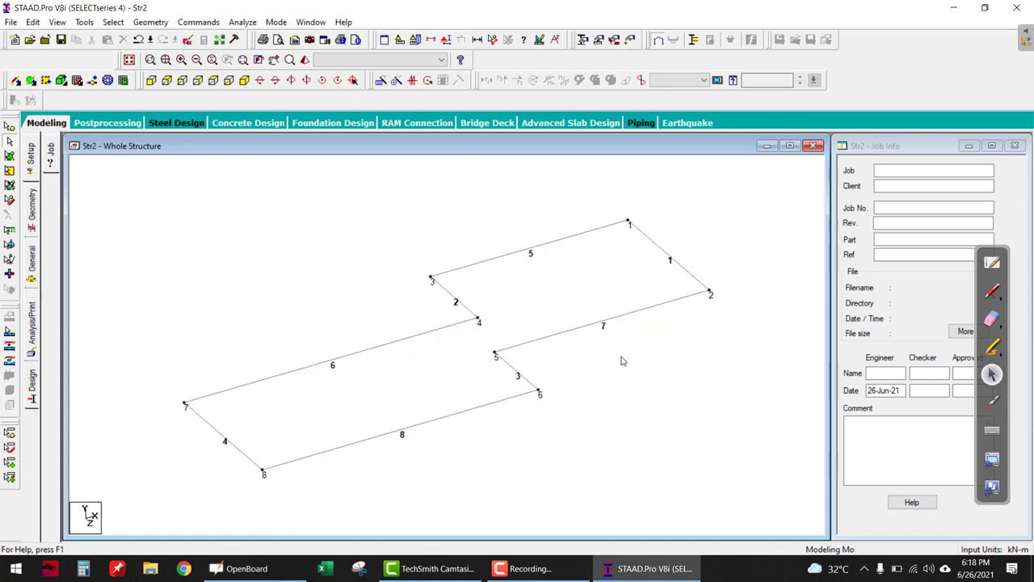